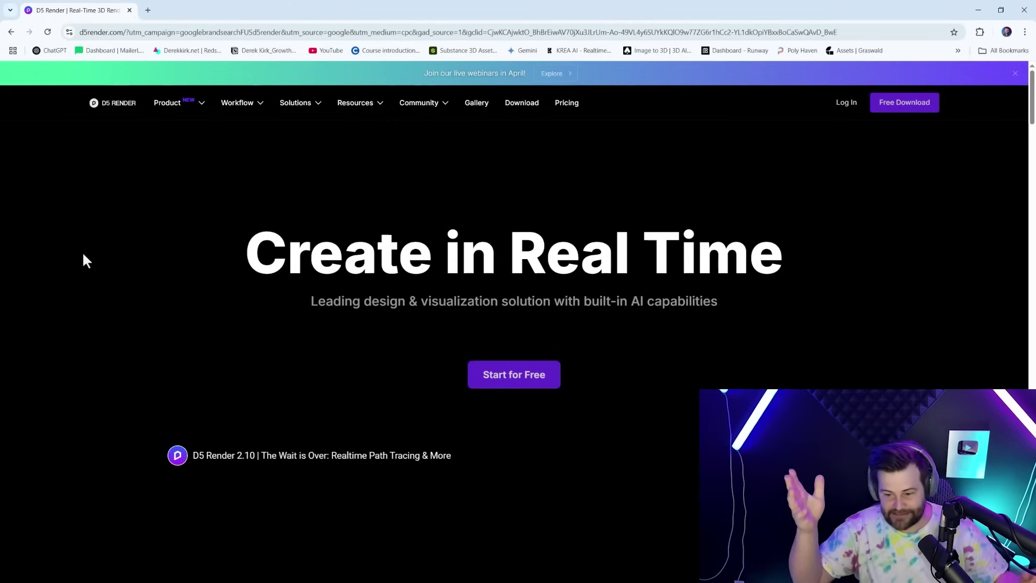
# Open the D5 Render website's gallery and browse the rendered images
pyautogui.click(452, 115)
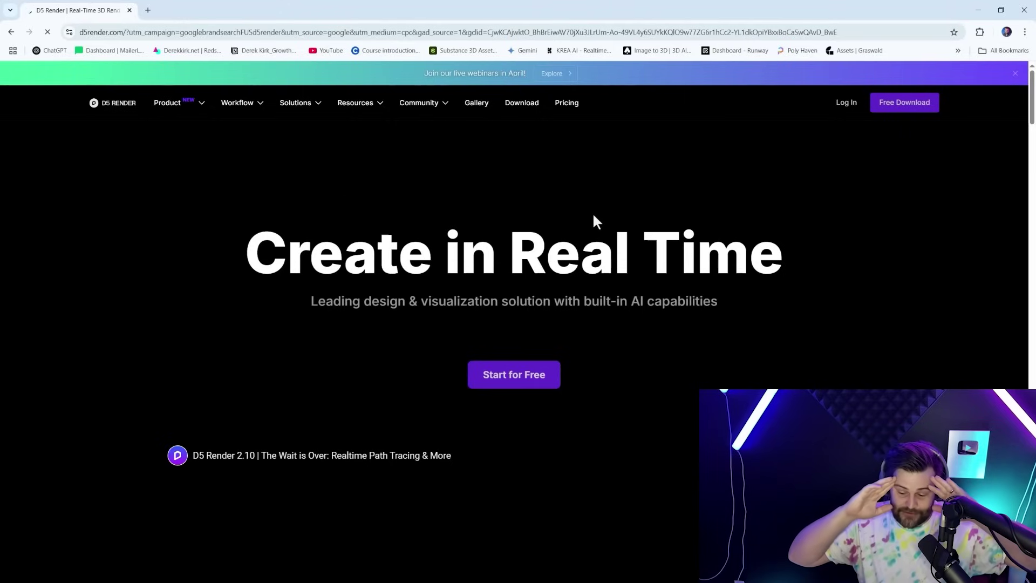
pyautogui.scroll(-4, 801, 205)
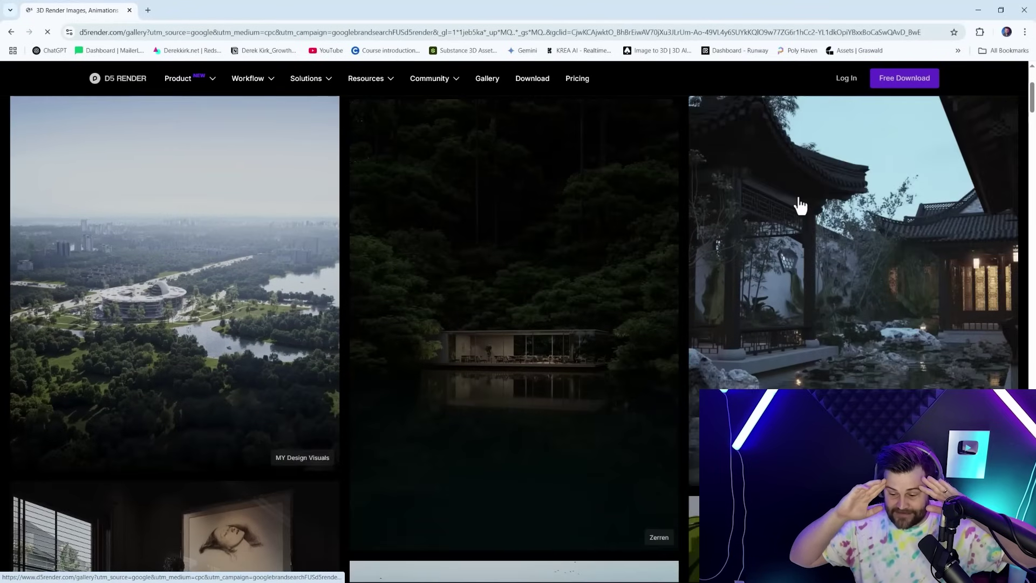
pyautogui.scroll(-6, 800, 206)
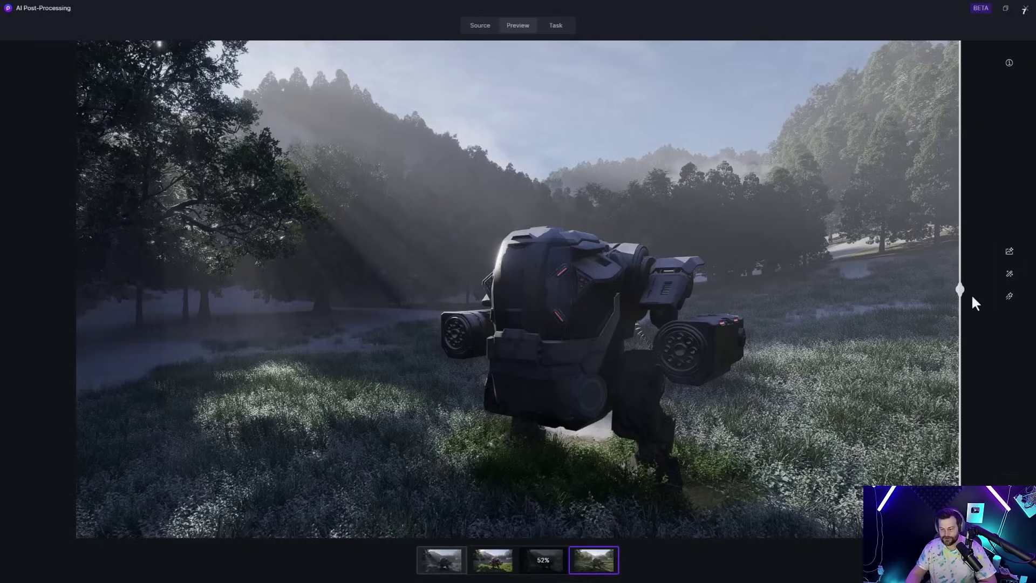
# Compare the mech render before and after AI post-processing by sweeping the comparison divider across the whole image
pyautogui.moveTo(960, 296); pyautogui.dragTo(3, 352)
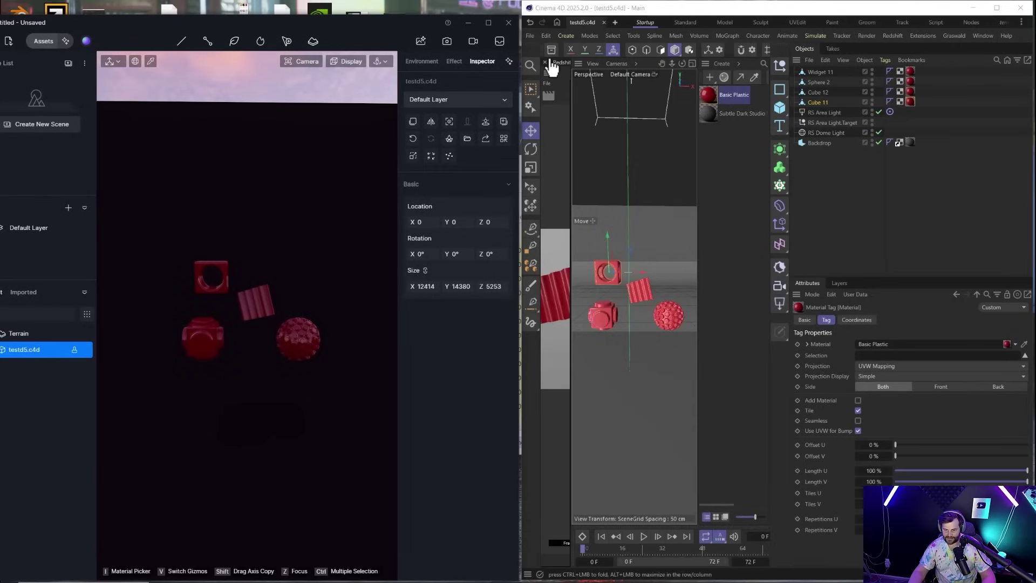
# Close Cinema 4D's Redshift RenderView, frame the red models to check the live view sync, and move the D5 Sync window away
pyautogui.click(547, 70)
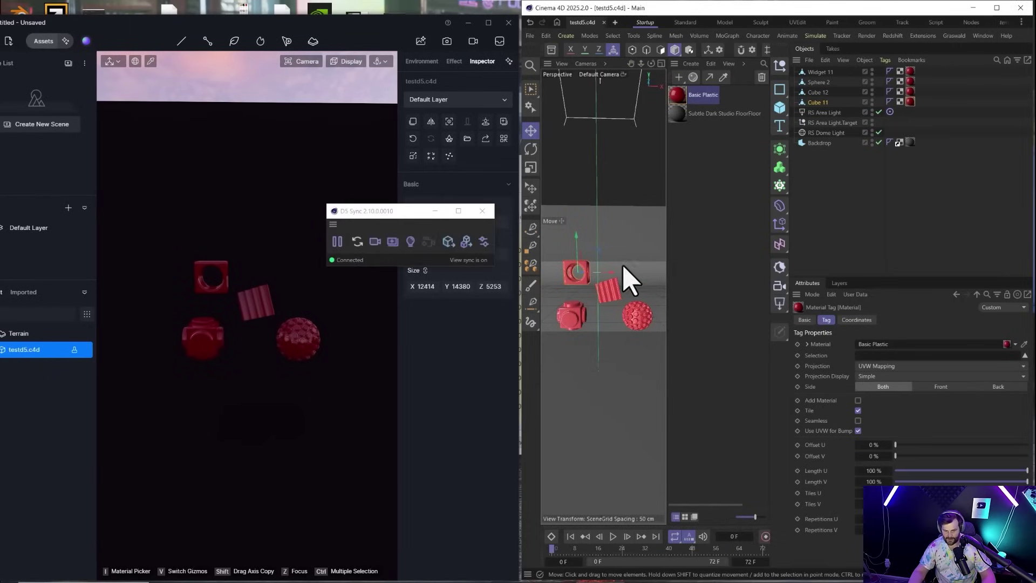
pyautogui.keyDown('alt'); pyautogui.moveTo(624, 320); pyautogui.dragTo(610, 215); pyautogui.keyUp('alt')
pyautogui.scroll(-5, 620, 278)
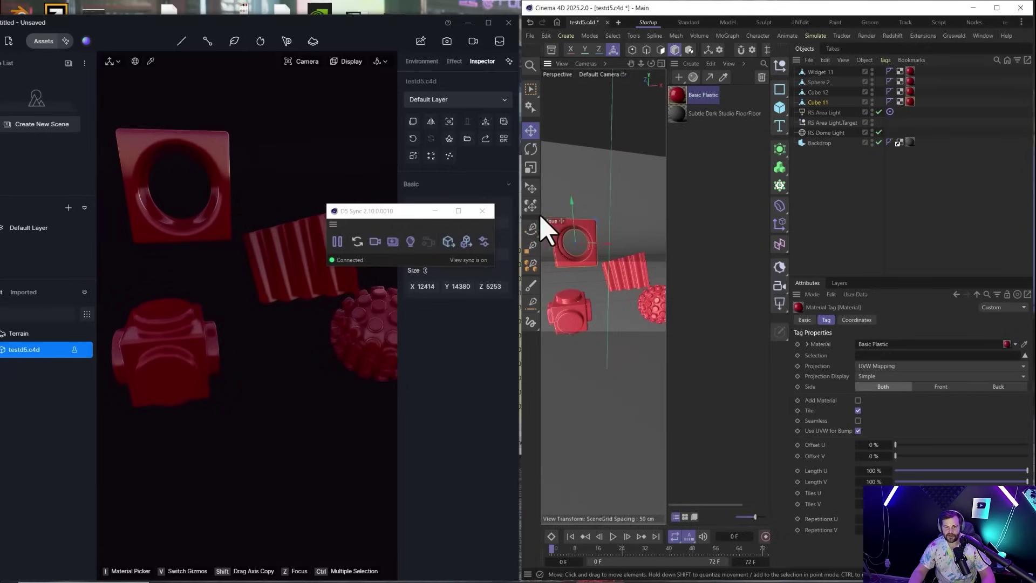
pyautogui.moveTo(411, 211); pyautogui.dragTo(1035, 282)
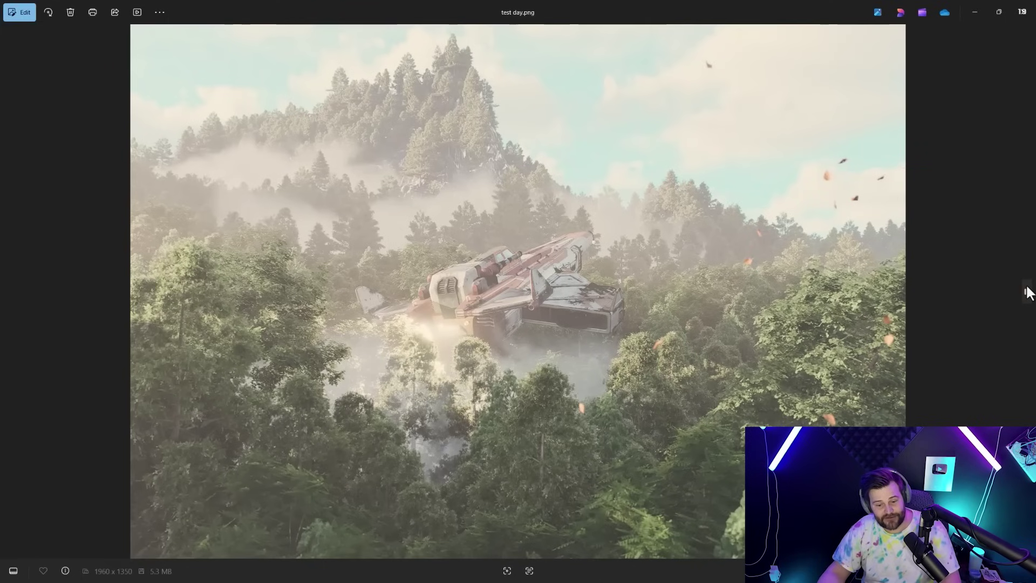
# Compare the day test render of the spaceship with its neighbouring image in the photo viewer
pyautogui.click(11, 295)
pyautogui.click(1027, 296)
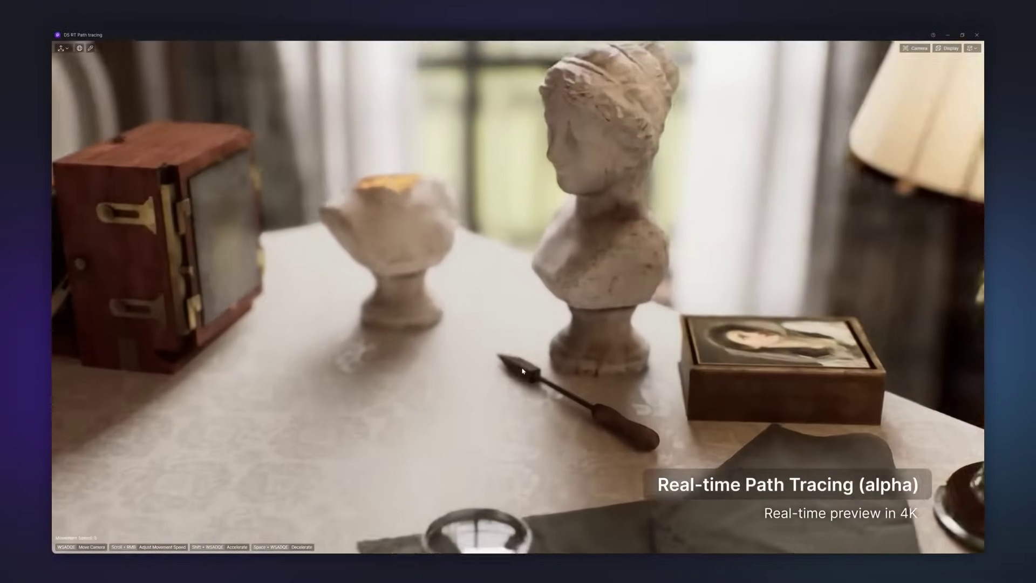
pyautogui.click(595, 378)
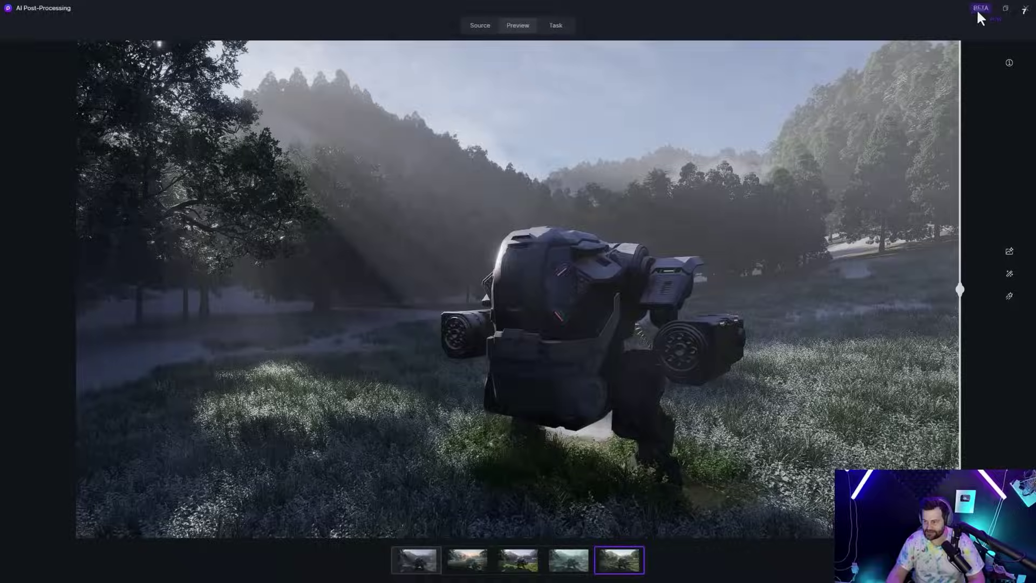
# Shrink the AI Post-Processing window, move it aside to view the mechturt scene, and maximize it again
pyautogui.click(999, 5)
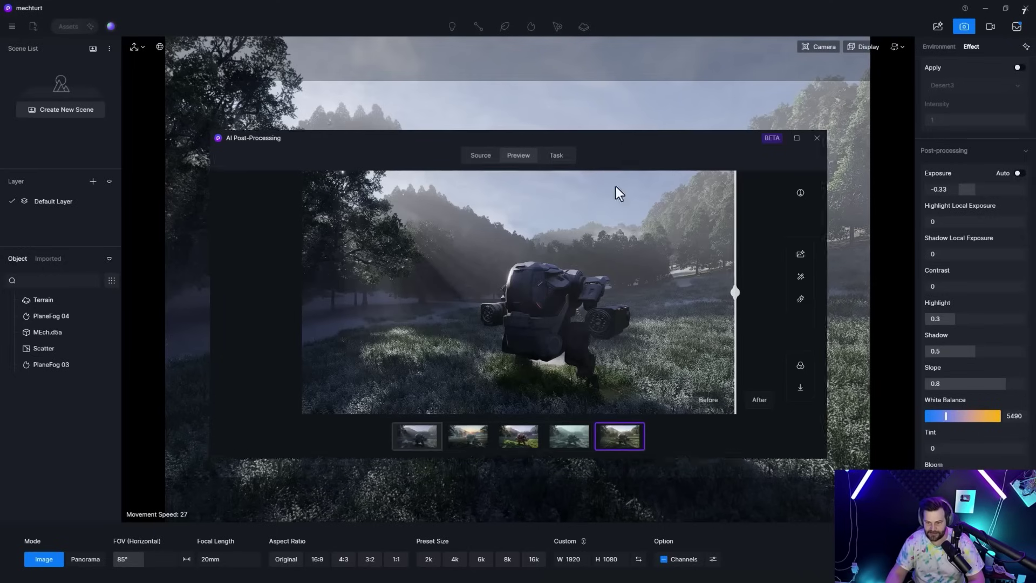
pyautogui.moveTo(616, 186); pyautogui.dragTo(591, 558)
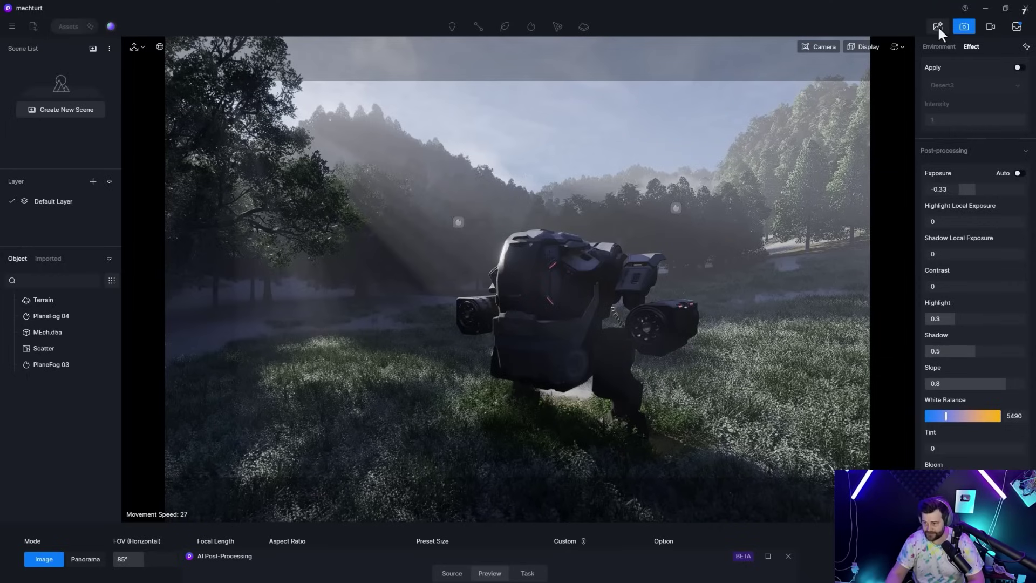
pyautogui.moveTo(601, 560); pyautogui.dragTo(629, 82)
pyautogui.click(796, 78)
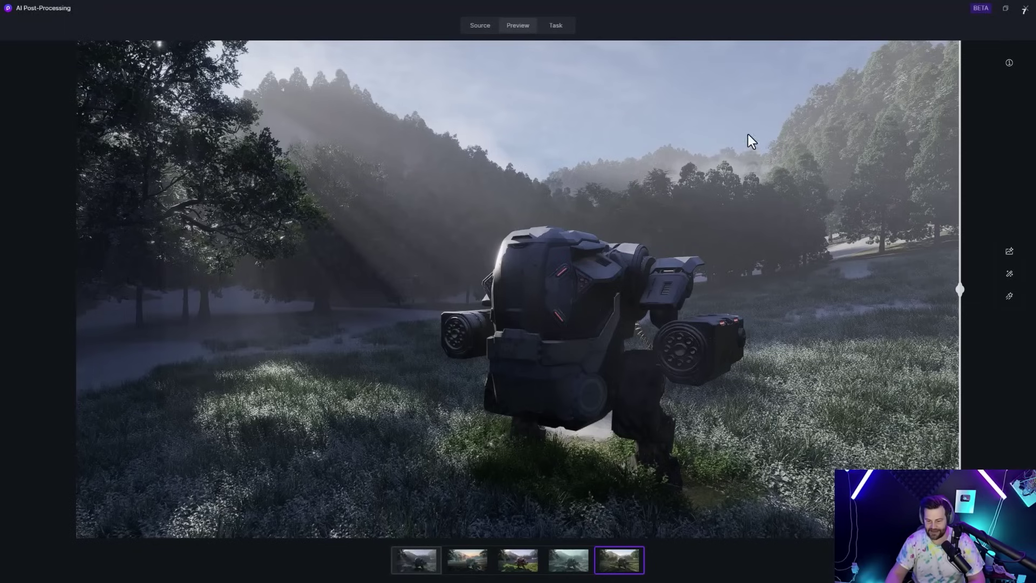
# Reveal the full AI-processed version of the mech render and preview the other generated style variations
pyautogui.moveTo(963, 290); pyautogui.dragTo(3, 284)
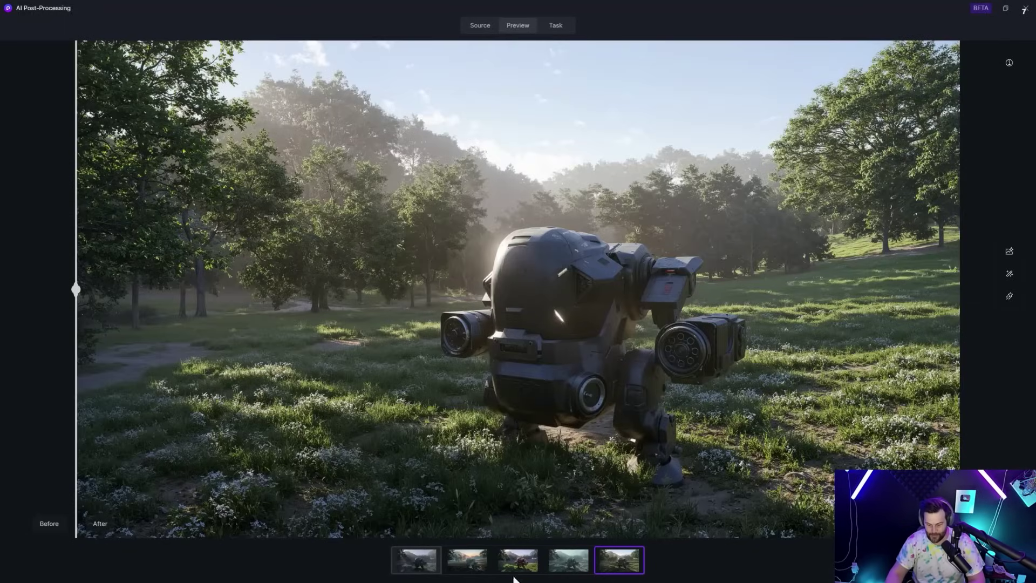
pyautogui.click(565, 558)
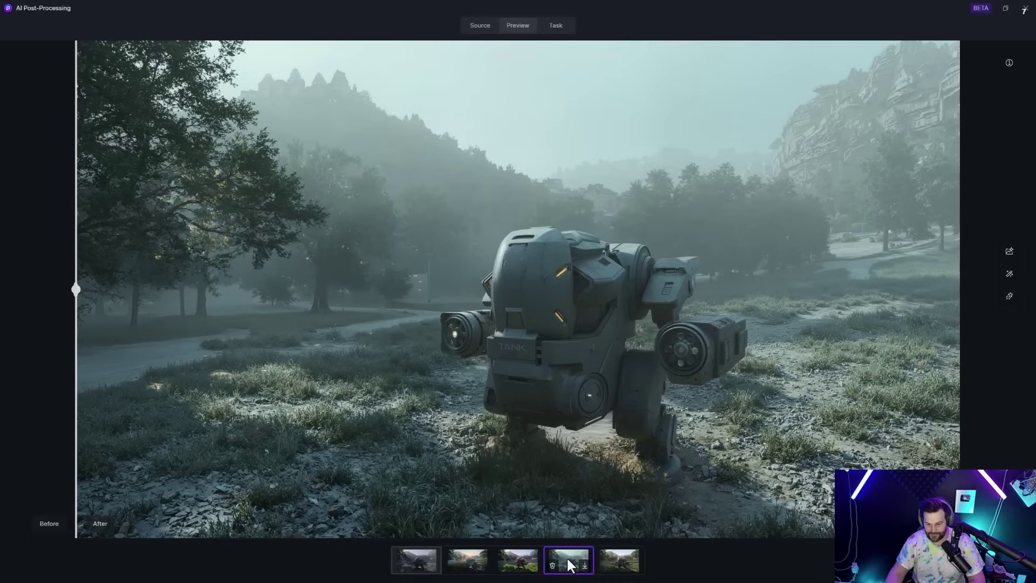
pyautogui.click(516, 555)
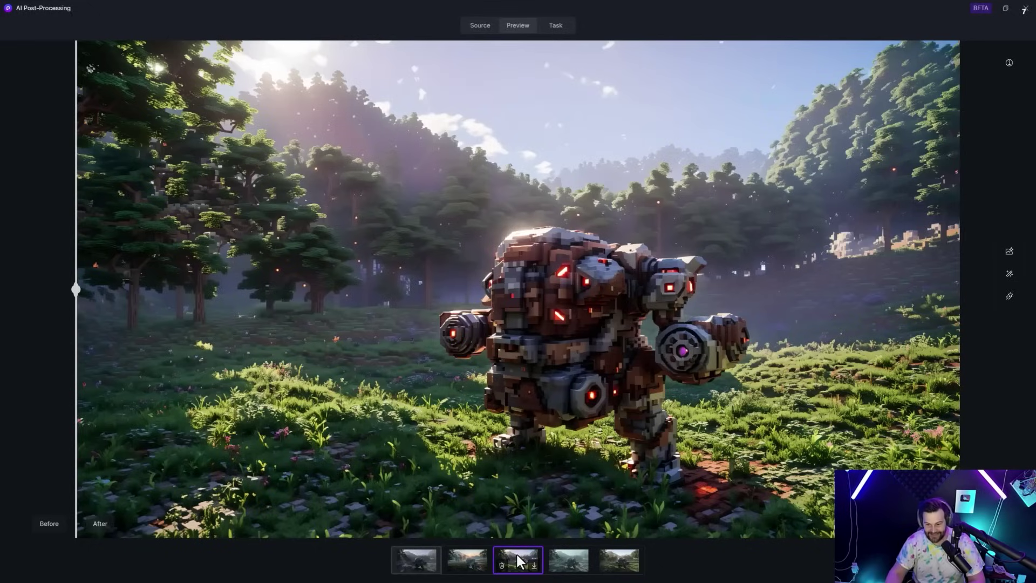
pyautogui.click(467, 558)
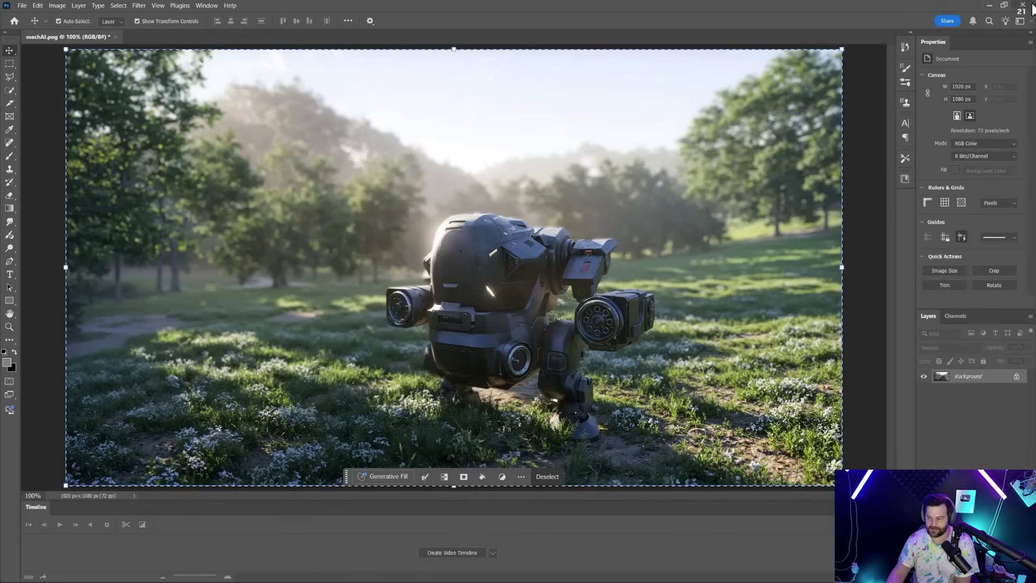
# Minimize Photoshop and dismiss the Beginner's Guide in the D5 Render session launched from Cinema 4D
pyautogui.click(988, 7)
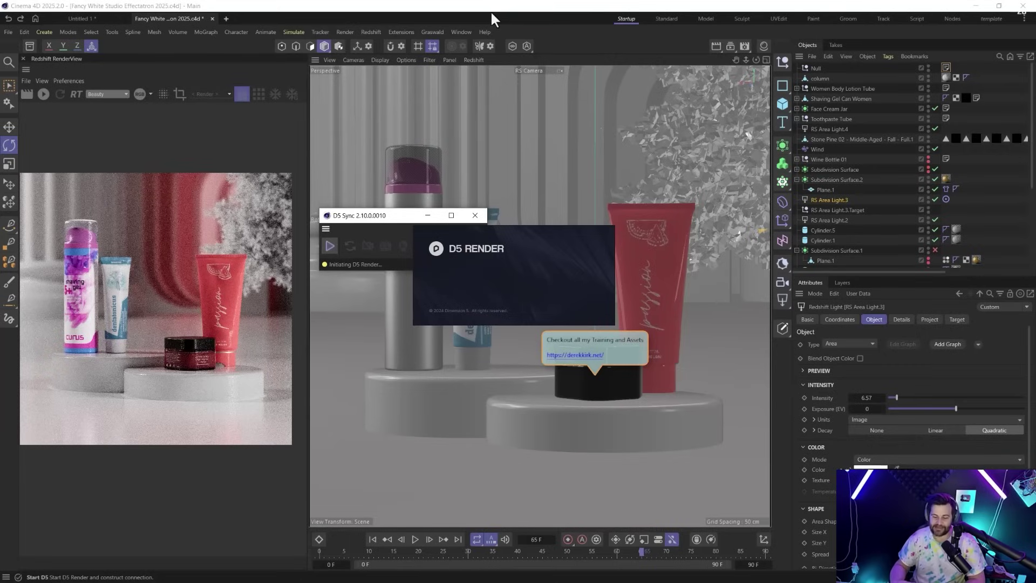
pyautogui.click(564, 284)
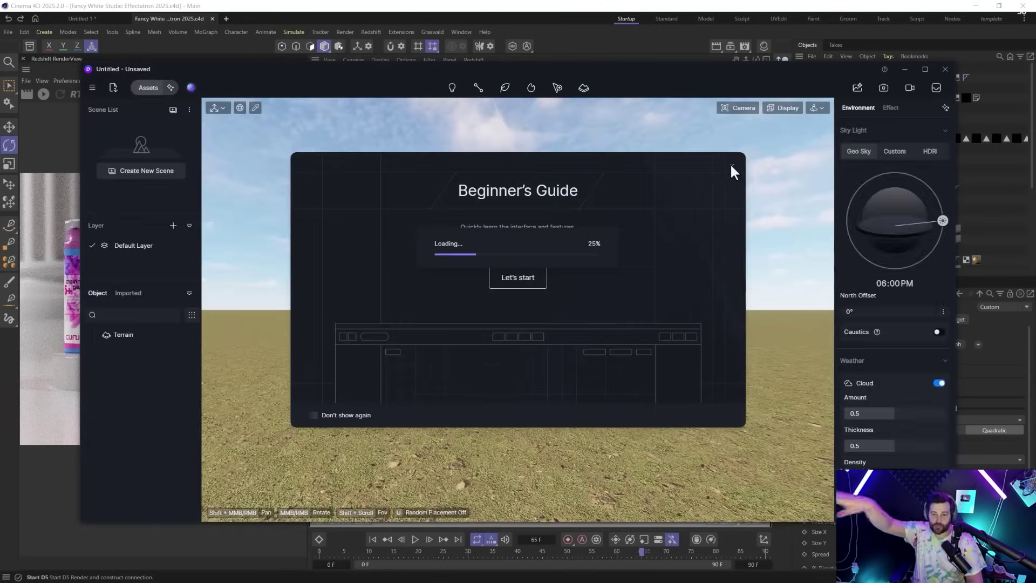
pyautogui.click(731, 165)
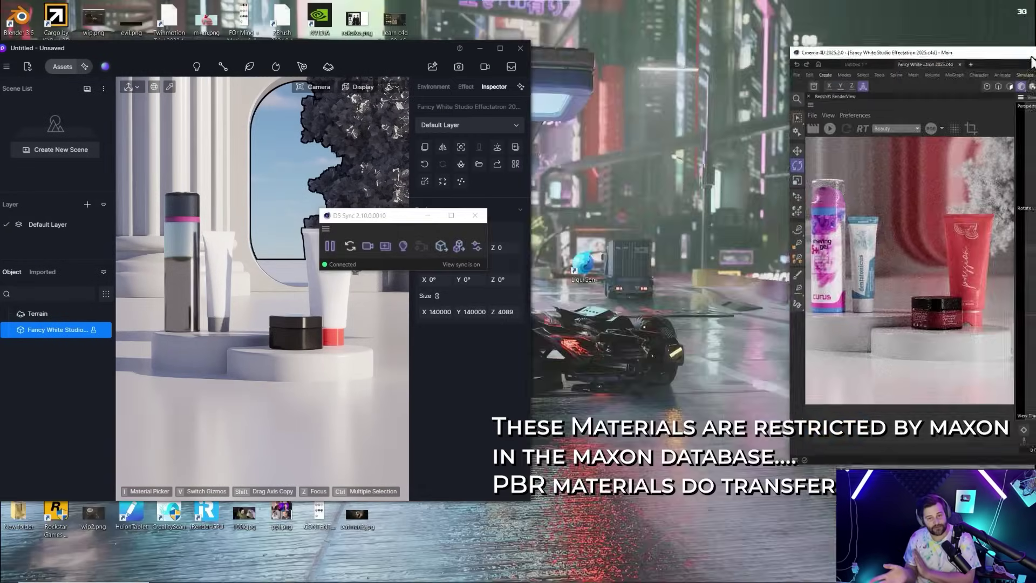
# Dock Cinema 4D beside D5 Render, move the D5 Sync window aside, and close the Redshift RenderView
pyautogui.moveTo(1031, 61); pyautogui.dragTo(1033, 61)
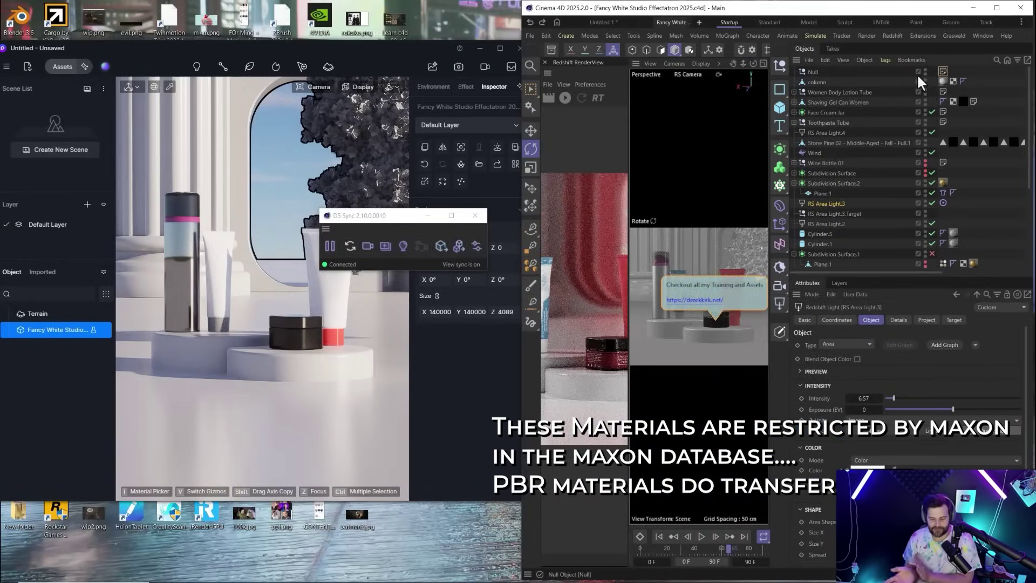
pyautogui.moveTo(409, 217); pyautogui.dragTo(500, 27)
pyautogui.click(551, 56)
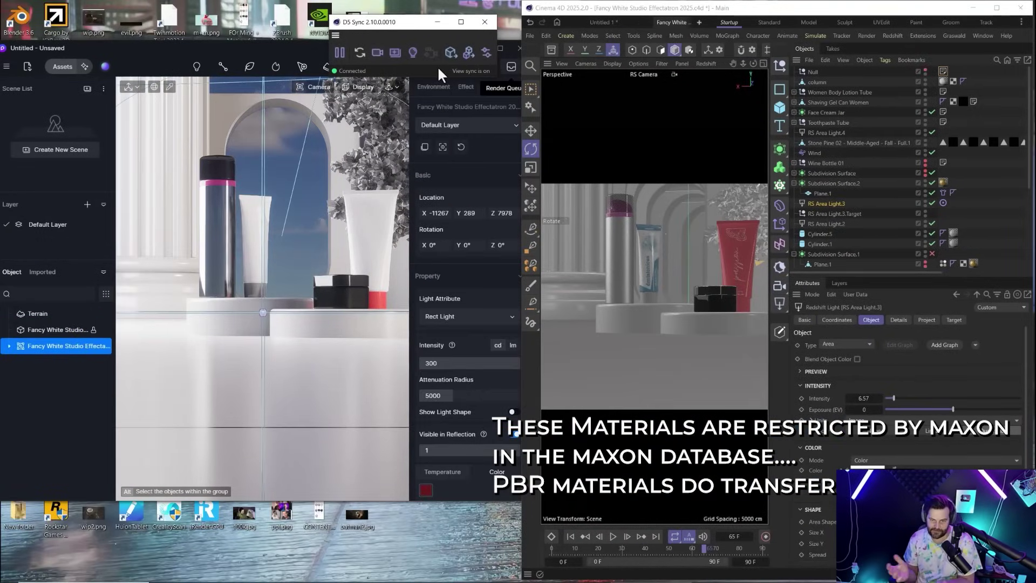
# Sync the RS Camera from Cinema 4D into D5 Render's scene list and reposition the D5 Sync window
pyautogui.click(398, 57)
pyautogui.moveTo(400, 22); pyautogui.dragTo(472, 22)
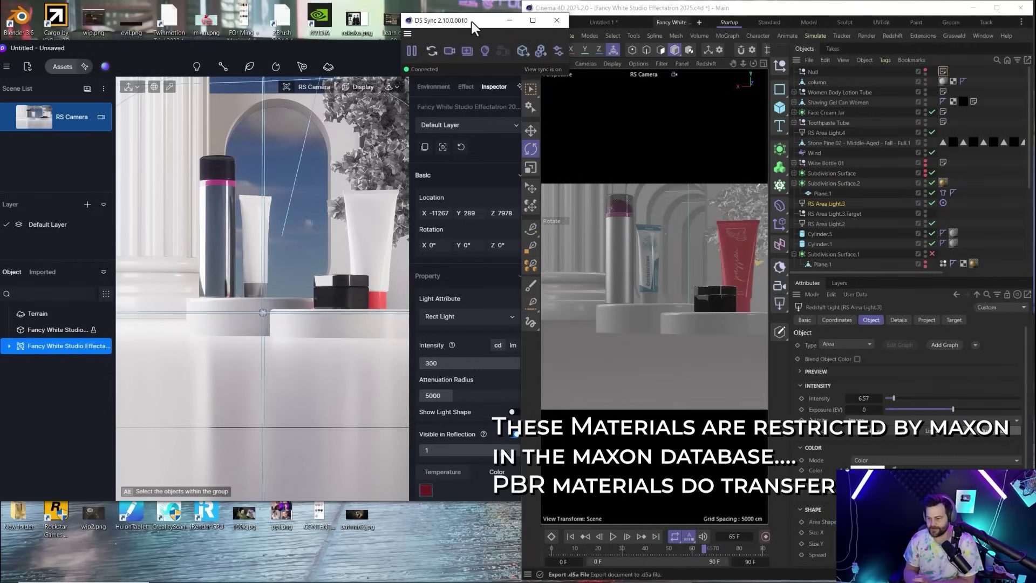
# Convert the Cloner holding the arches to a polygon object and sync it so all arches transfer to D5 Render
pyautogui.scroll(-10, 674, 273)
pyautogui.scroll(10, 645, 276)
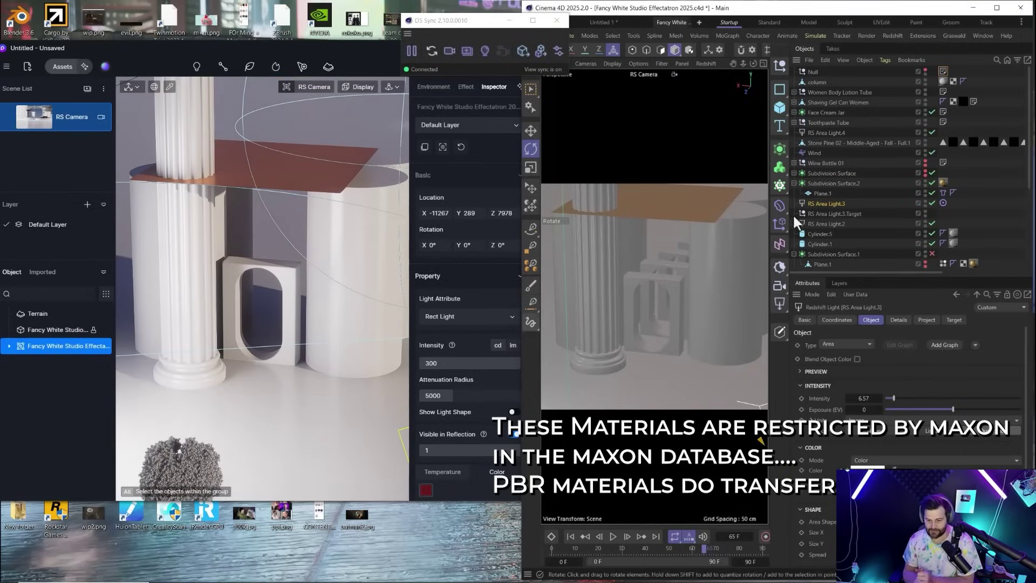
pyautogui.scroll(-4, 836, 231)
pyautogui.click(816, 254)
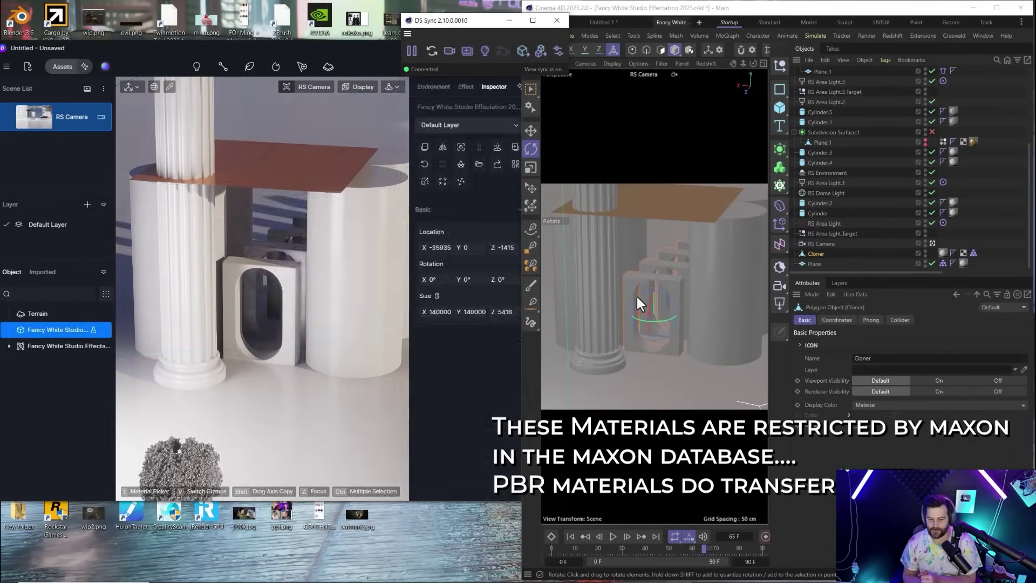
pyautogui.scroll(10, 663, 316)
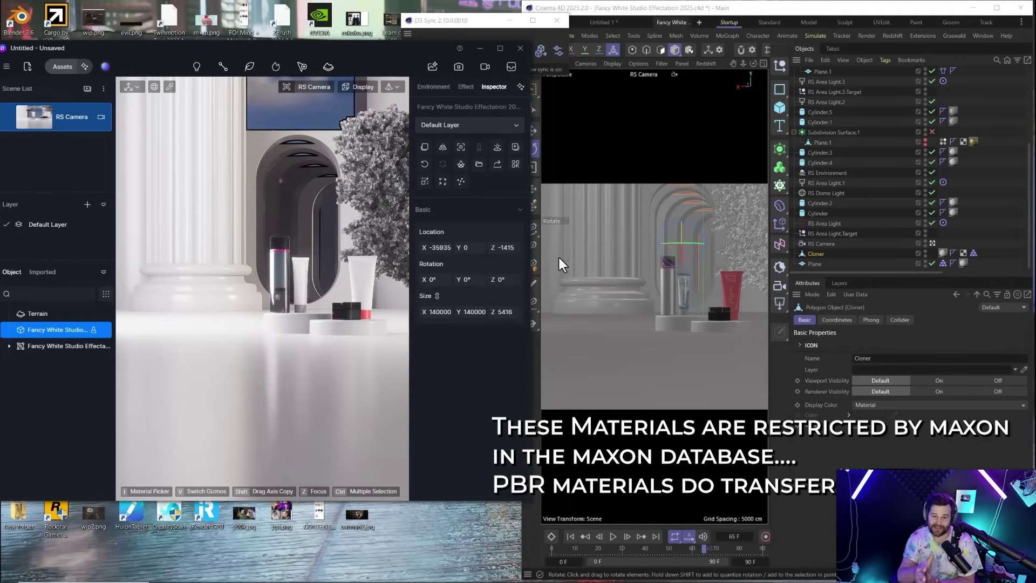
pyautogui.scroll(8, 581, 282)
# Select the stone pine's material in D5 Render, then reposition and maximize the D5 Render window
pyautogui.click(377, 148)
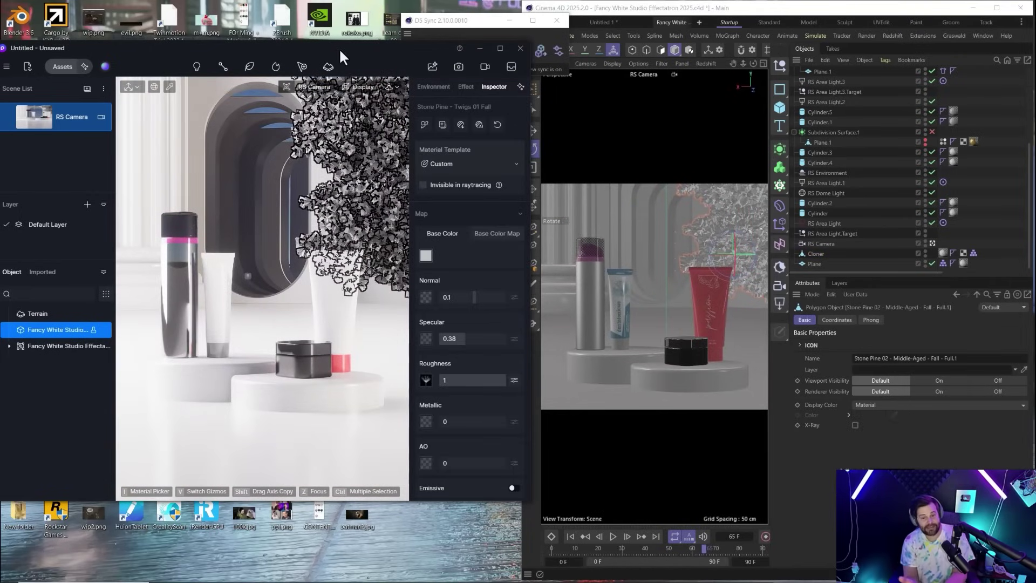
pyautogui.moveTo(338, 48); pyautogui.dragTo(354, 23)
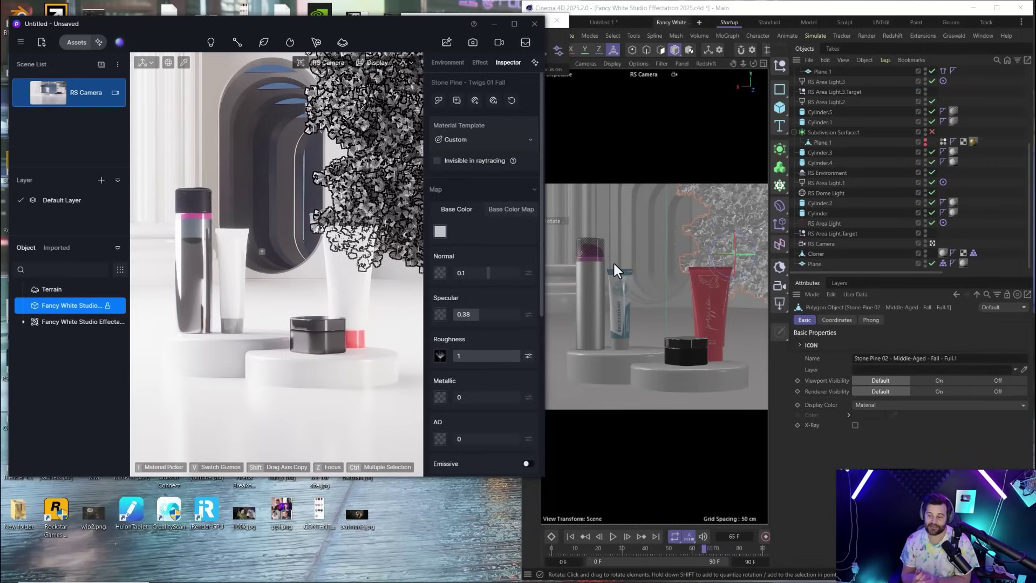
pyautogui.click(514, 24)
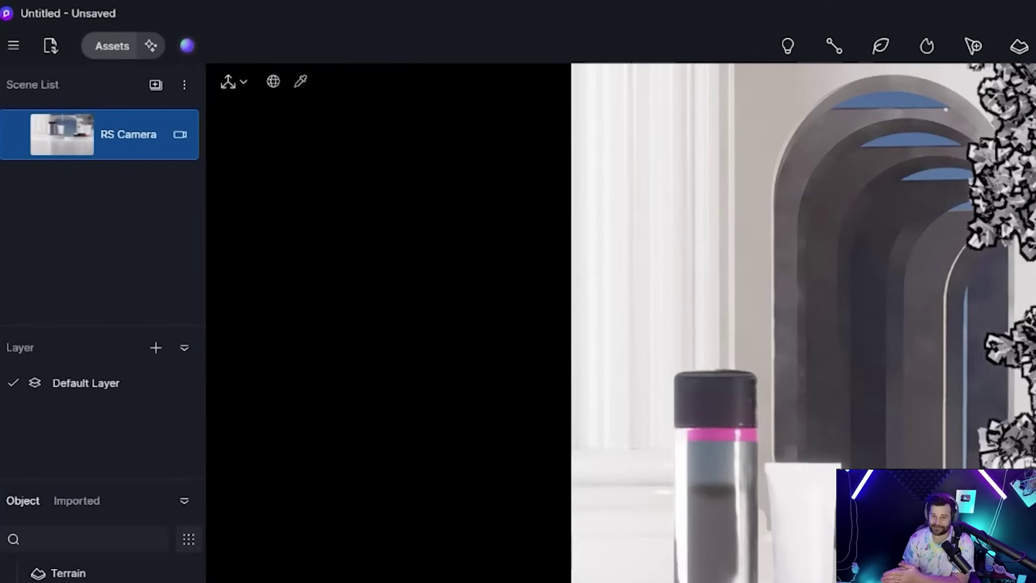
# Open D5 Render's preferences and view the Rendering settings
pyautogui.click(13, 45)
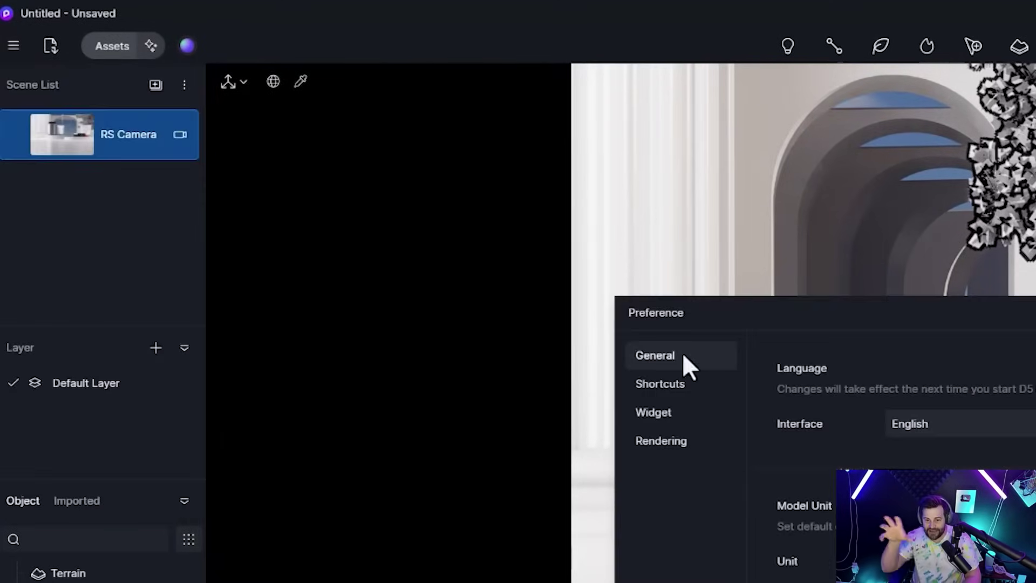
pyautogui.click(669, 443)
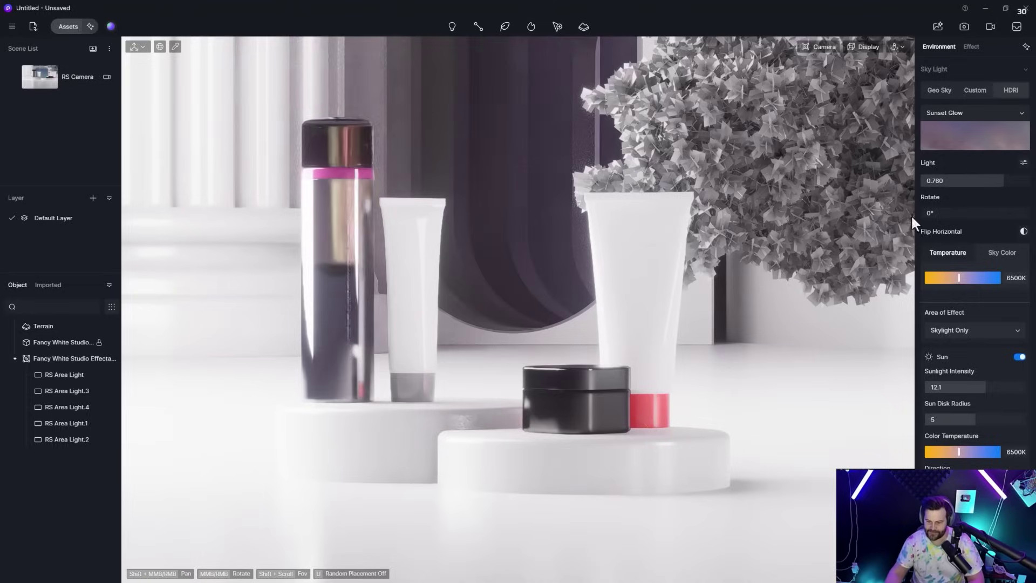
# Delete all five synced RS Area Lights and rotate the Sunset Glow HDRI to 93.3°
pyautogui.click(63, 374)
pyautogui.keyDown('shift'); pyautogui.click(60, 438); pyautogui.keyUp('shift')
pyautogui.press('Delete')
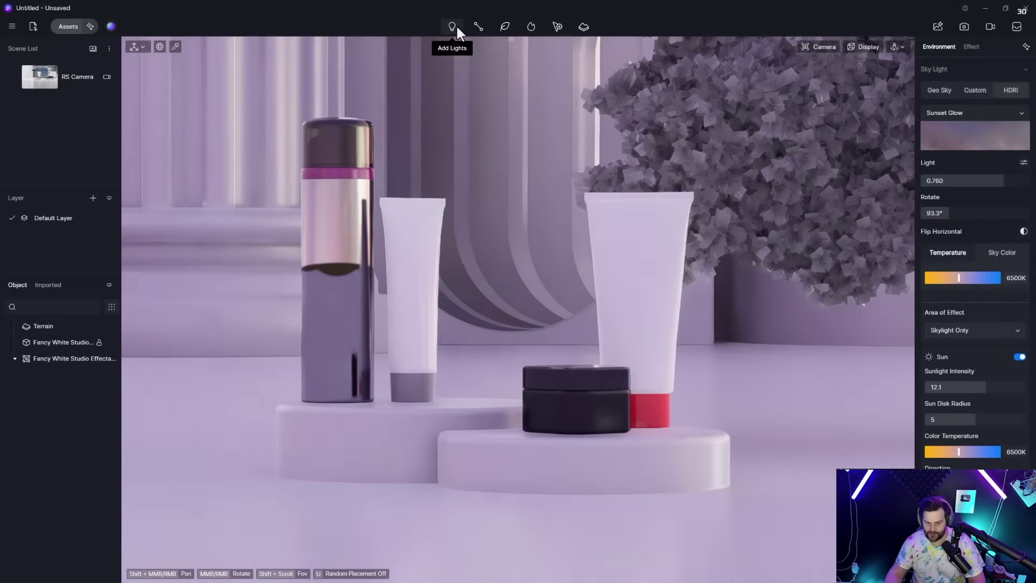
# Add a rectangle light above the product podiums and check the environment settings before returning to the light's properties
pyautogui.moveTo(456, 24)
pyautogui.click(467, 95)
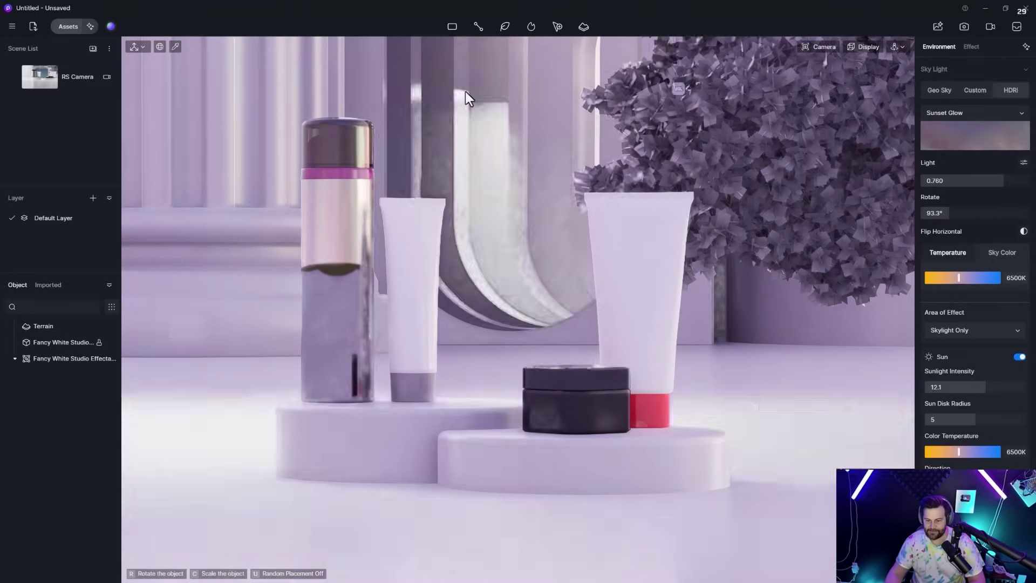
pyautogui.scroll(-5, 435, 258)
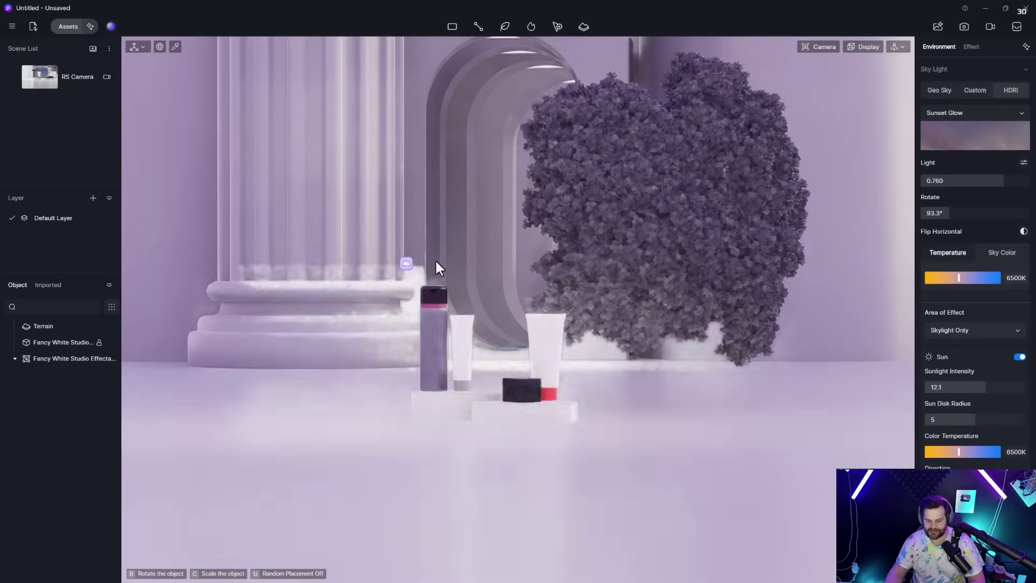
pyautogui.click(494, 357)
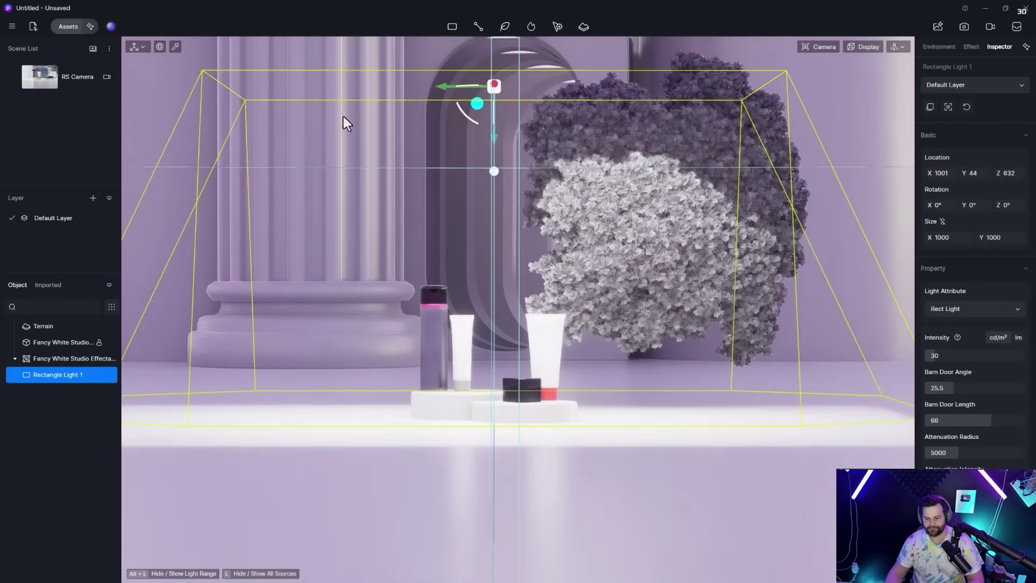
pyautogui.click(938, 47)
pyautogui.click(999, 46)
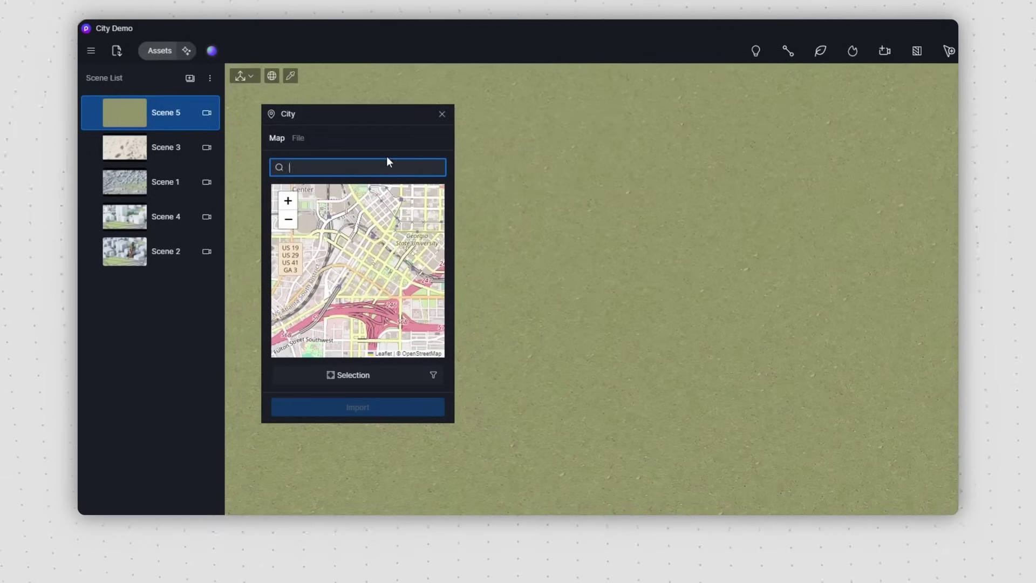
# Select the full visible map area, 2672 m × 2222 m, and import its building, road, greenery and water data
pyautogui.click(364, 374)
pyautogui.moveTo(286, 202); pyautogui.dragTo(271, 185)
pyautogui.moveTo(381, 292); pyautogui.dragTo(445, 356)
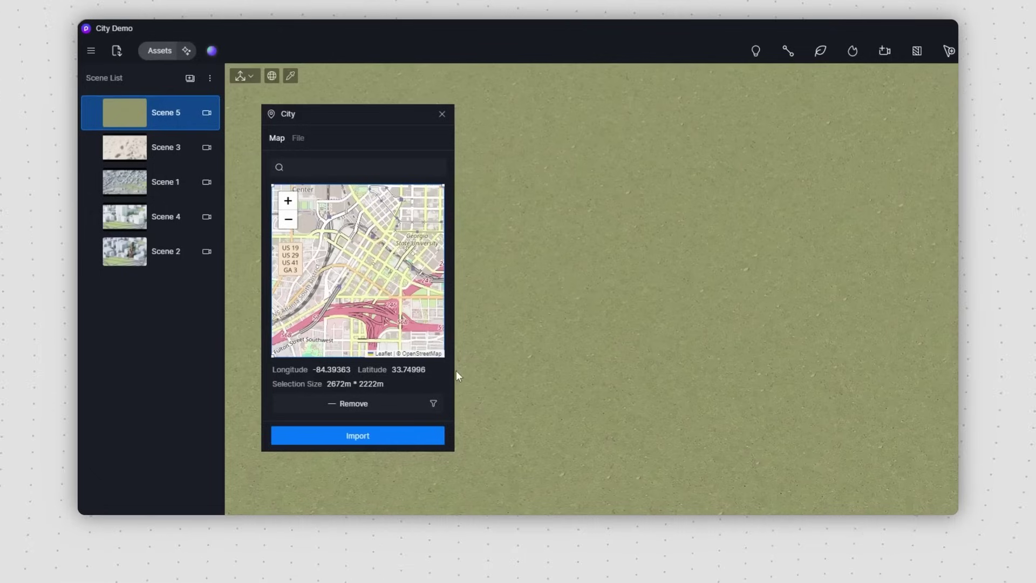
pyautogui.click(433, 404)
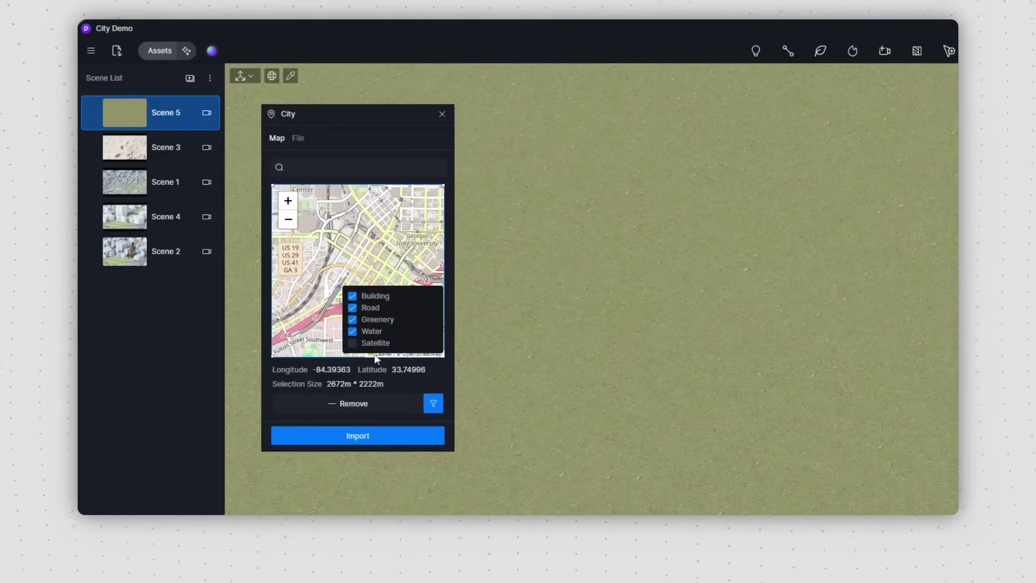
pyautogui.click(433, 404)
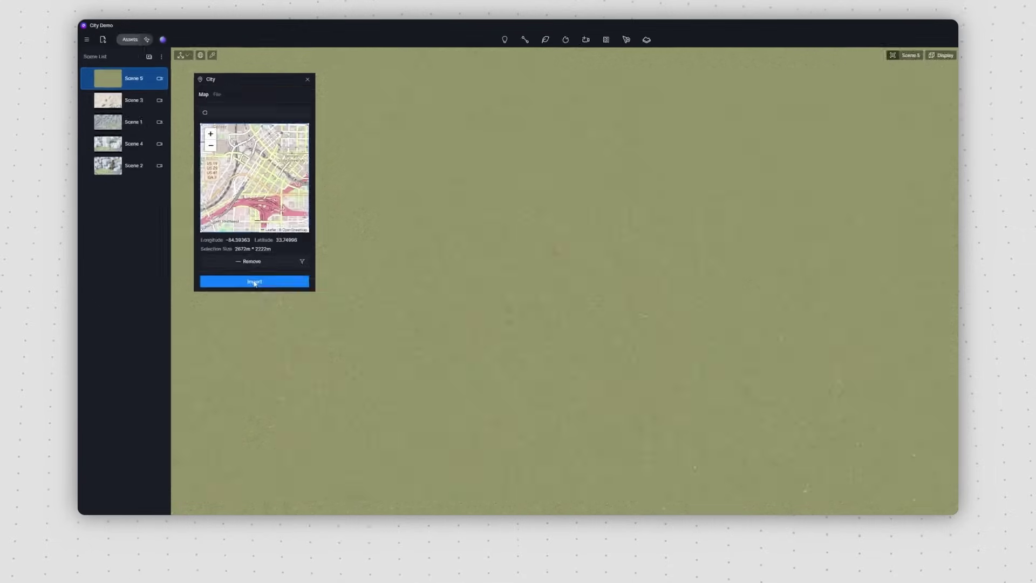
pyautogui.click(255, 281)
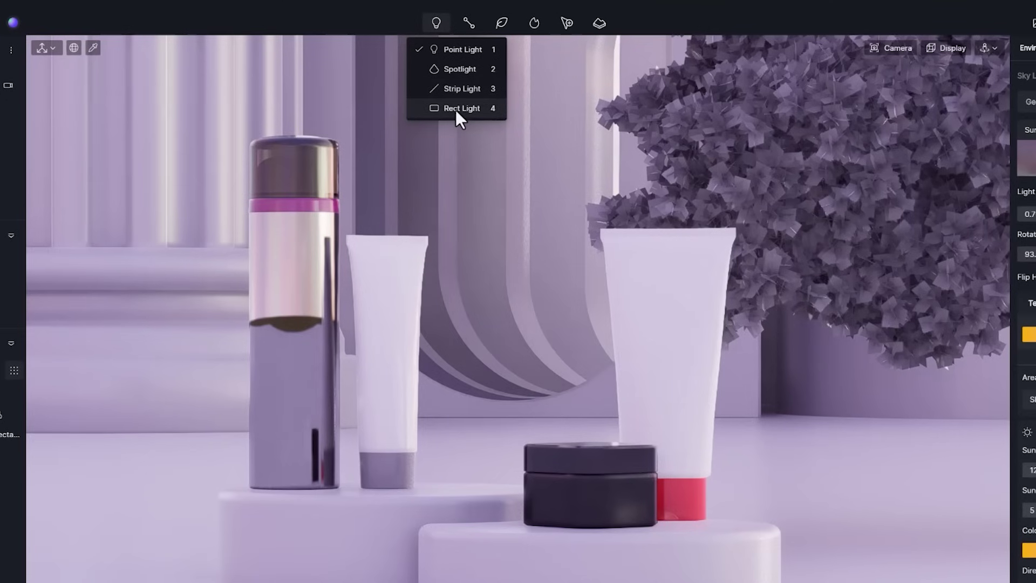
# Add a rectangle light to the product scene and place it at floor level by the podiums
pyautogui.click(453, 108)
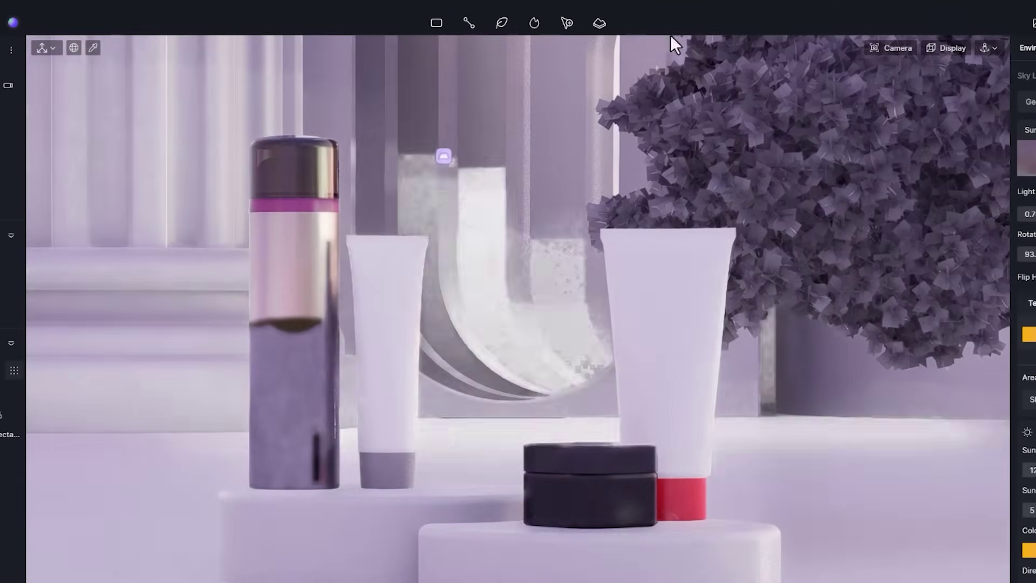
pyautogui.click(237, 135)
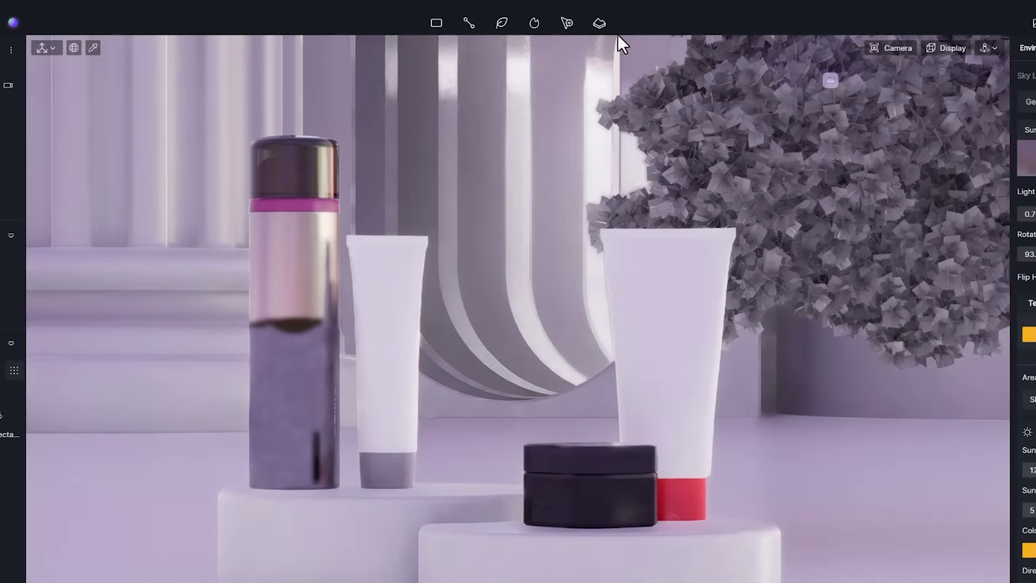
pyautogui.scroll(-5, 485, 465)
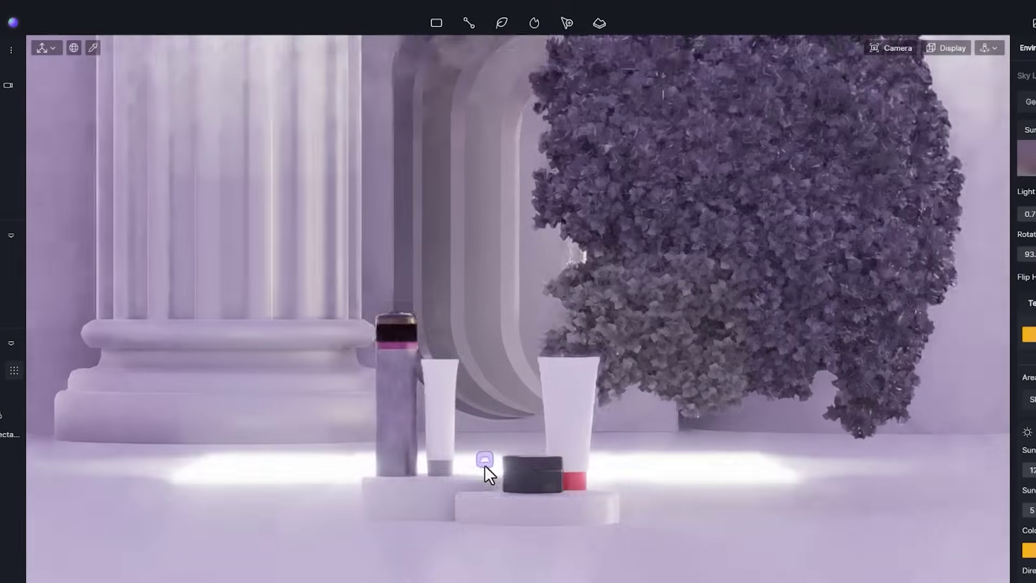
pyautogui.moveTo(397, 431); pyautogui.dragTo(493, 496)
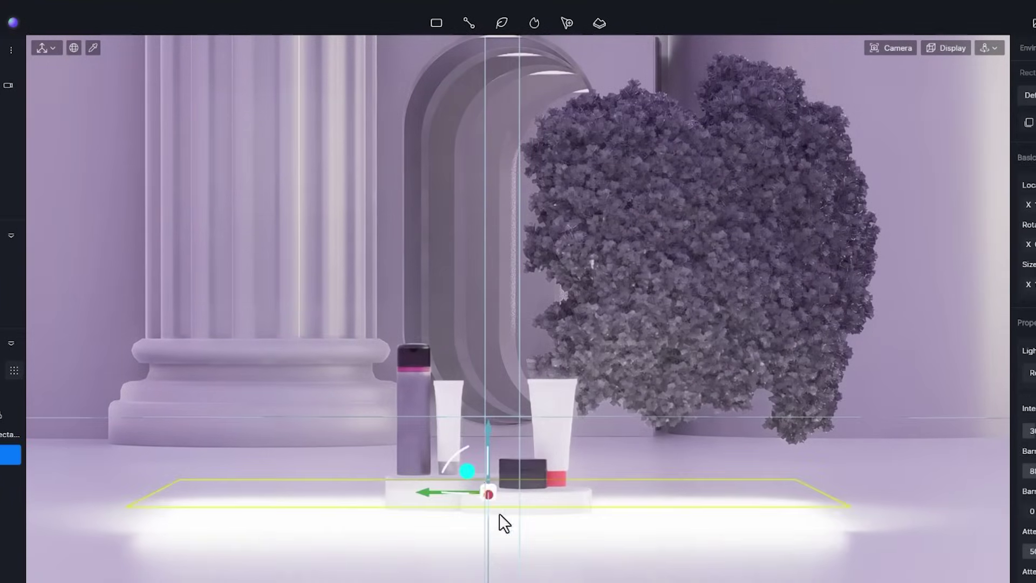
# Raise the rectangle light high above the products and adjust its two barn door values
pyautogui.moveTo(488, 435); pyautogui.dragTo(485, 3)
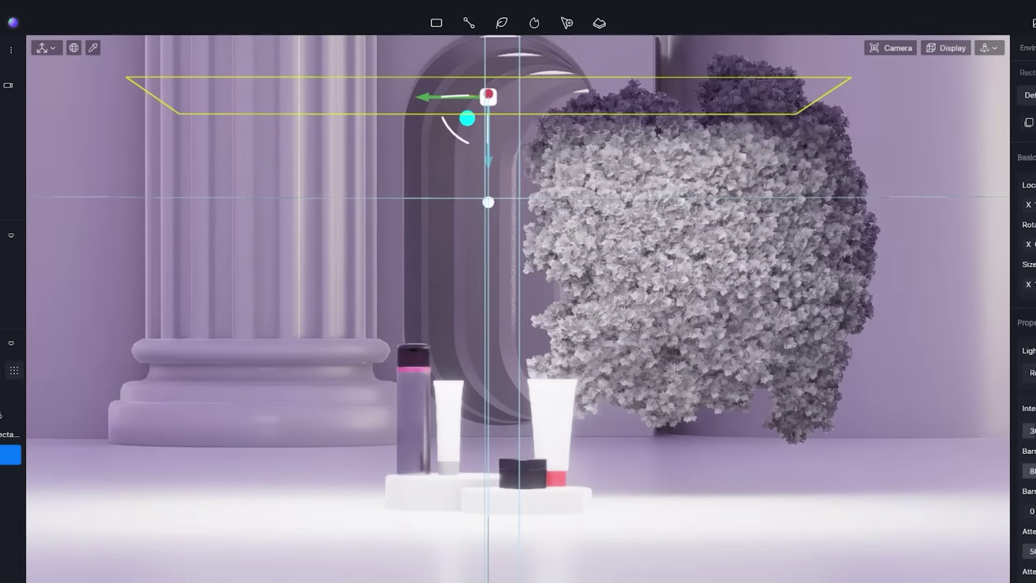
pyautogui.moveTo(1029, 515); pyautogui.dragTo(1035, 514)
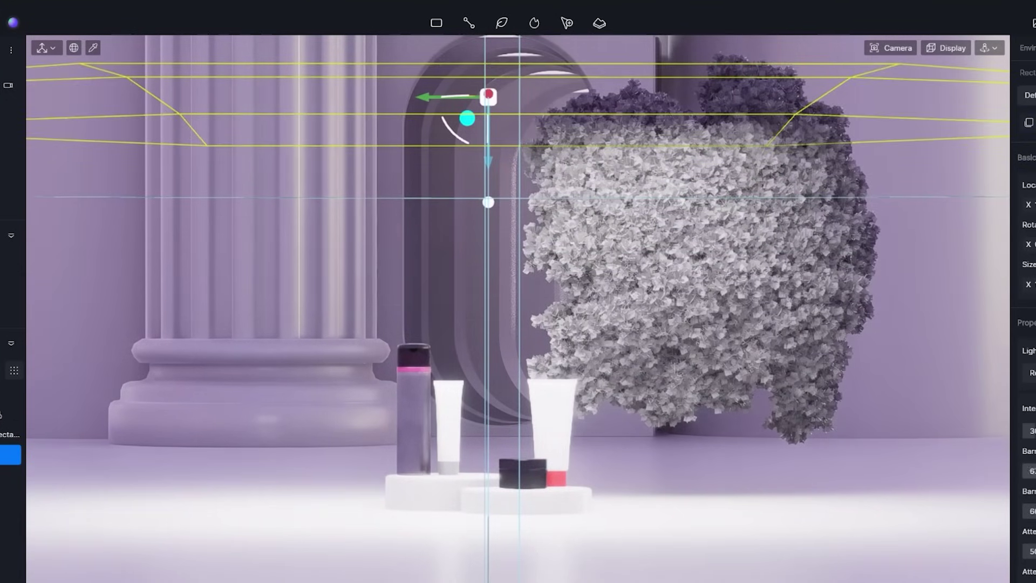
pyautogui.moveTo(1030, 470); pyautogui.dragTo(1035, 471)
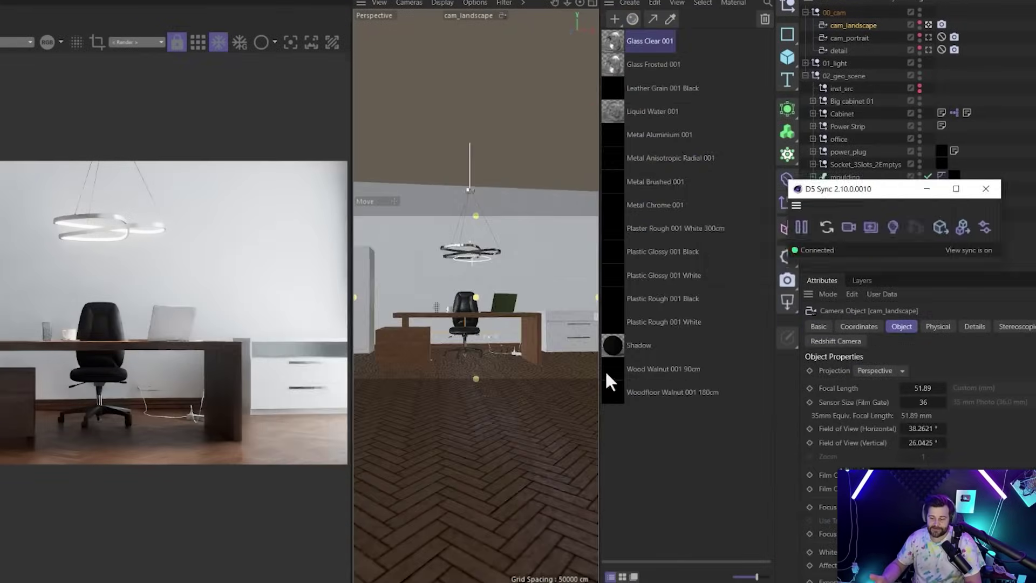
# Apply the Wood Walnut 001 90cm material to the office desk in Cinema 4D
pyautogui.moveTo(612, 369); pyautogui.dragTo(268, 336)
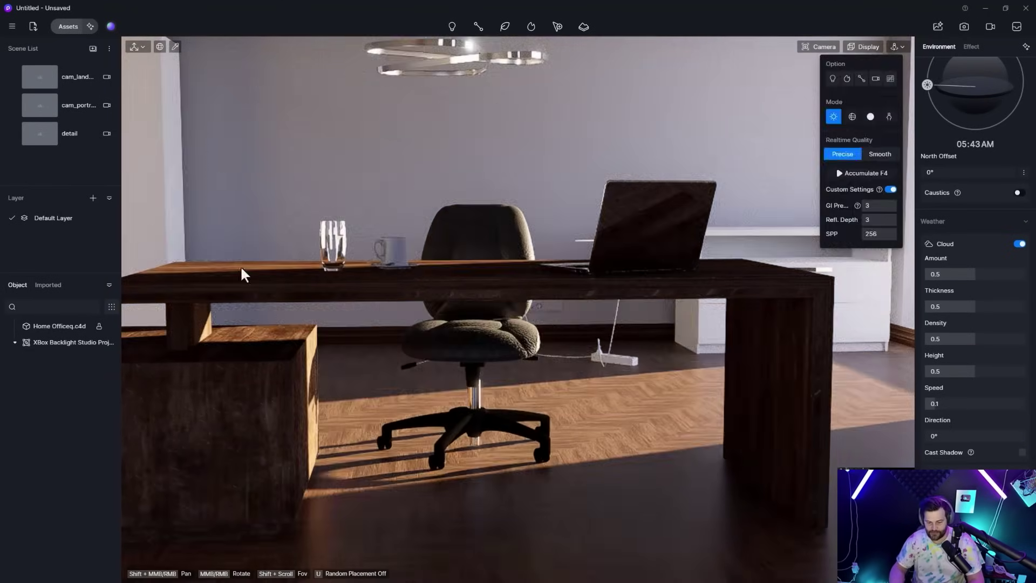
# In D5 Render, place a table lamp from the asset library on the desk and open image rendering
pyautogui.moveTo(244, 274); pyautogui.dragTo(942, 141, button='right')
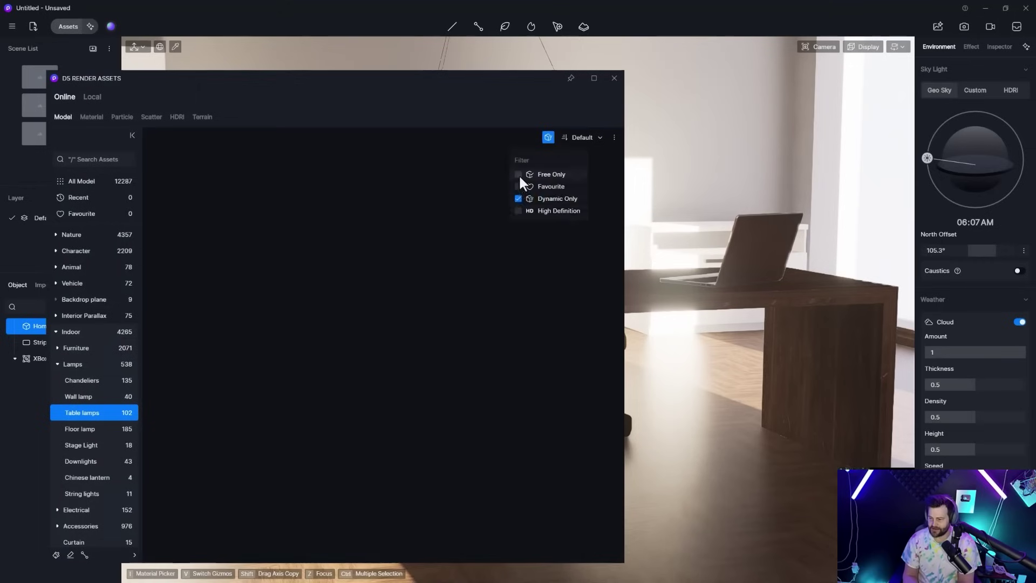
pyautogui.click(230, 237)
pyautogui.click(502, 416)
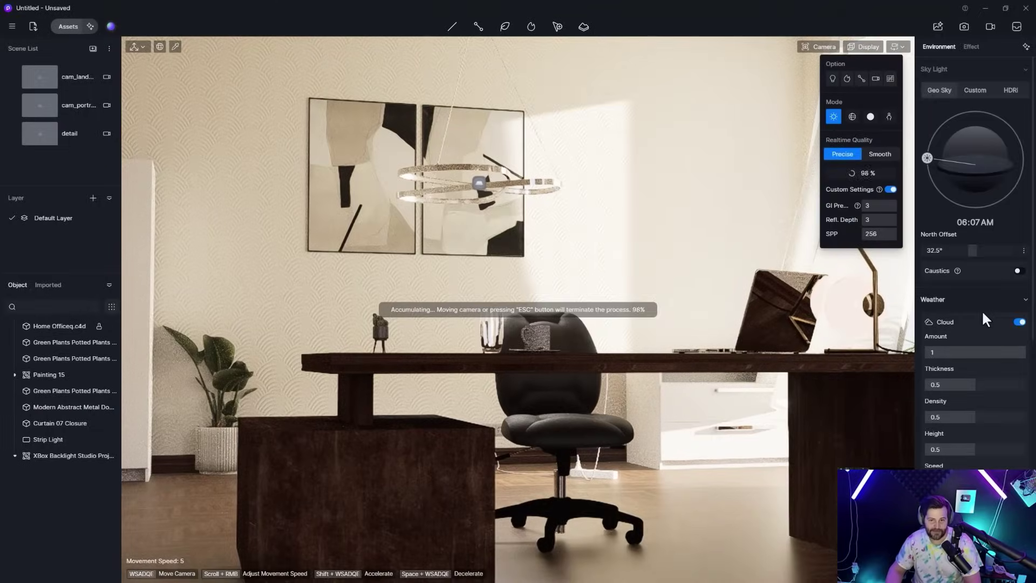
pyautogui.click(964, 27)
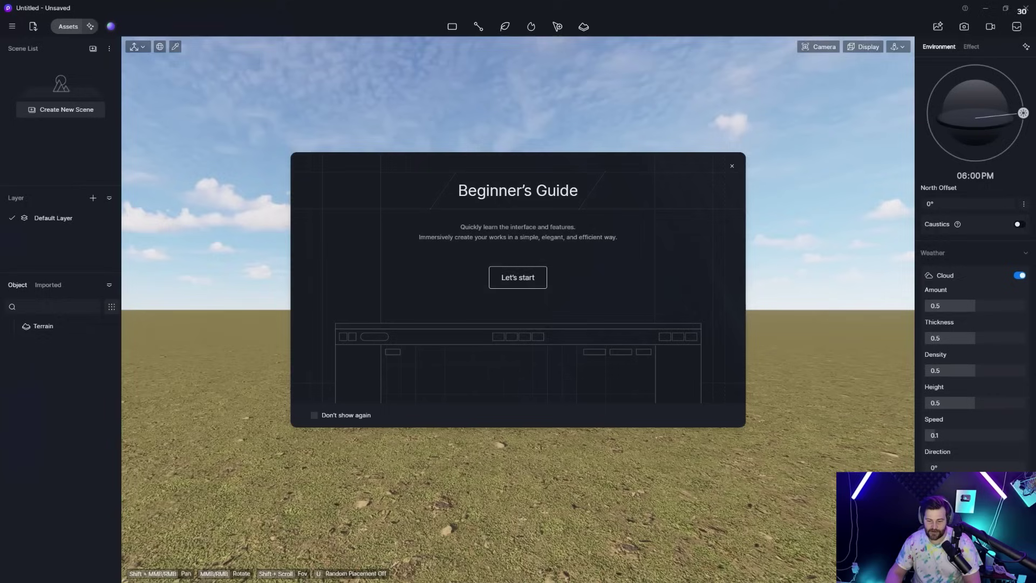
# Dismiss the beginner's guide, switch to Cinema 4D and export the mech through D5 Sync as a .d5a file named MEch
pyautogui.press('super')
pyautogui.click(731, 165)
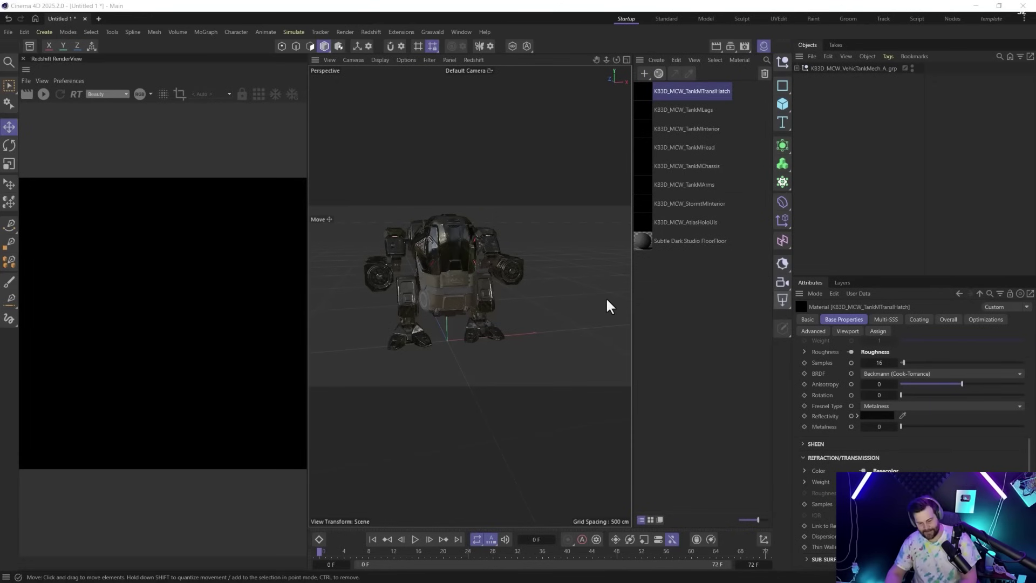
pyautogui.click(401, 31)
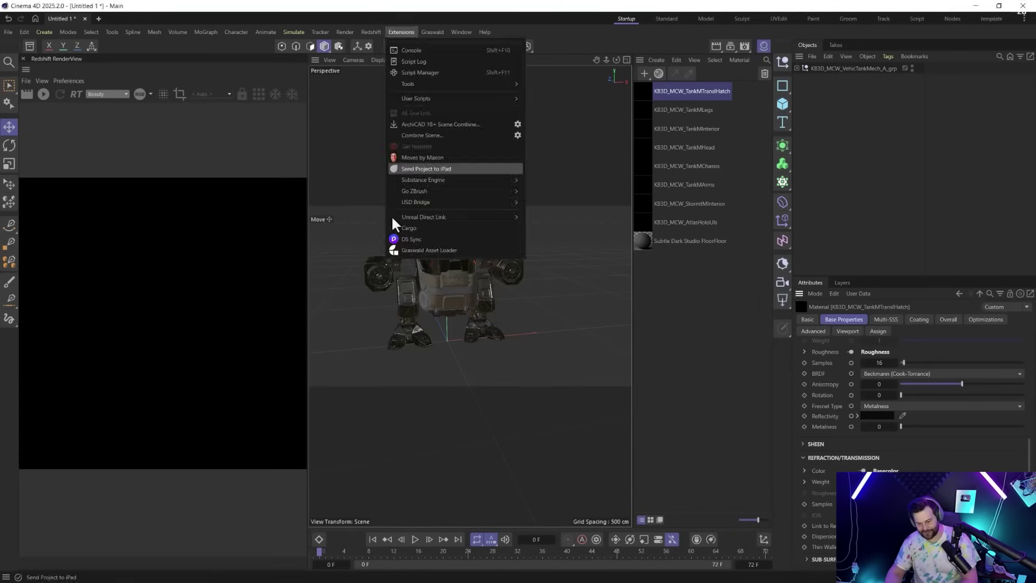
pyautogui.click(432, 167)
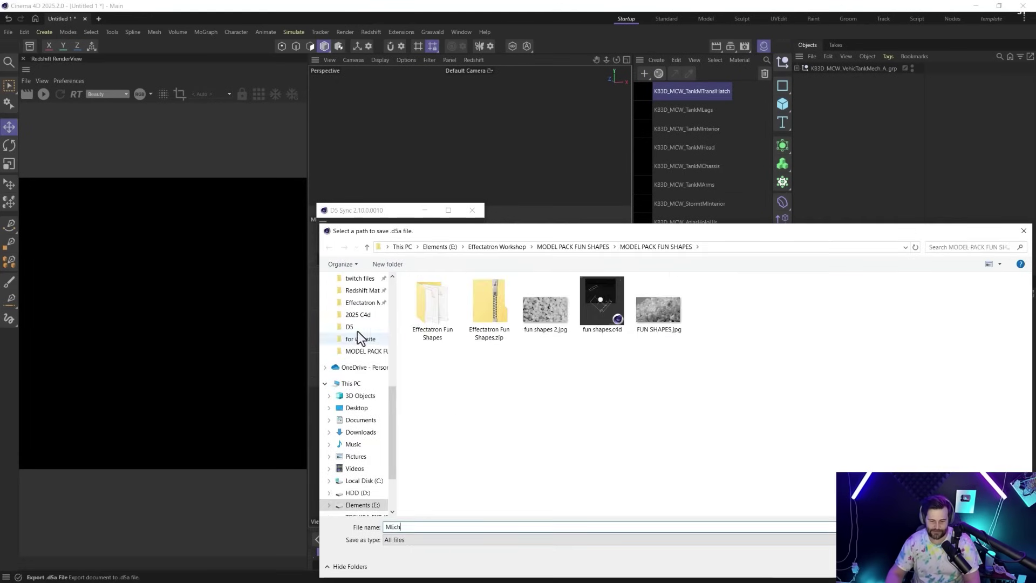
pyautogui.click(359, 340)
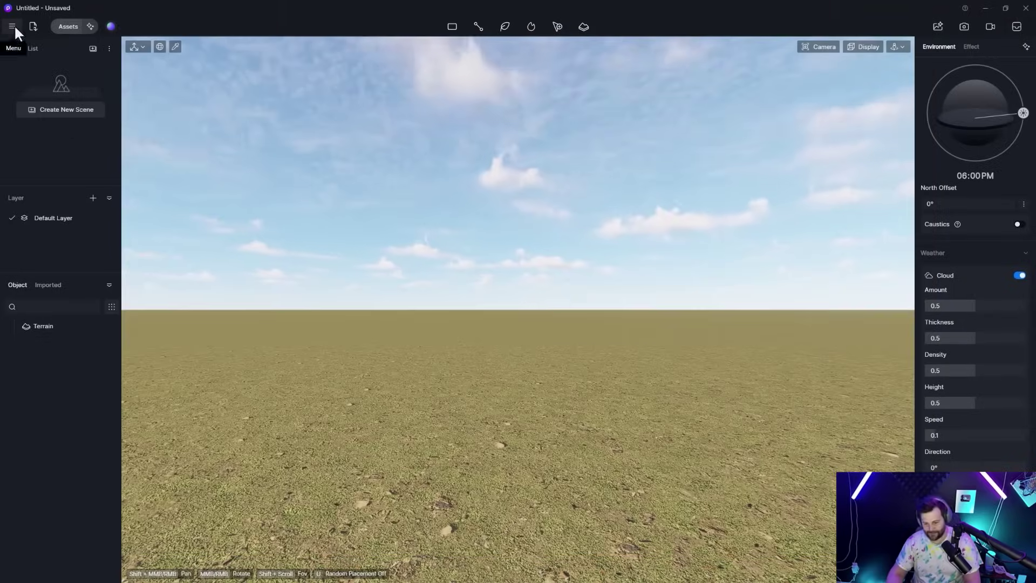
# Import MEch.d5a into the new D5 Render scene and dismiss the beginner's guide to view the whole mech
pyautogui.click(14, 28)
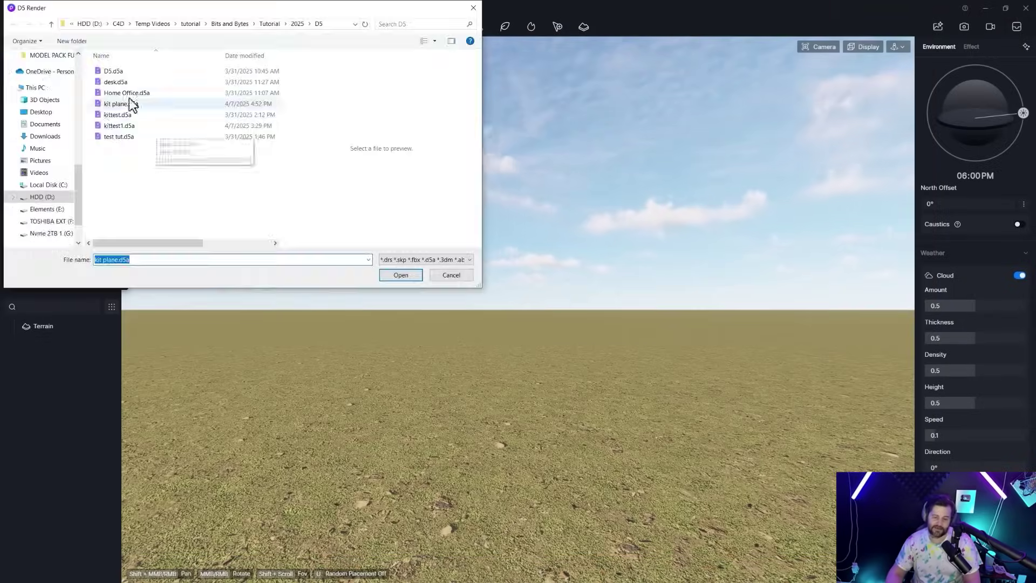
pyautogui.click(401, 275)
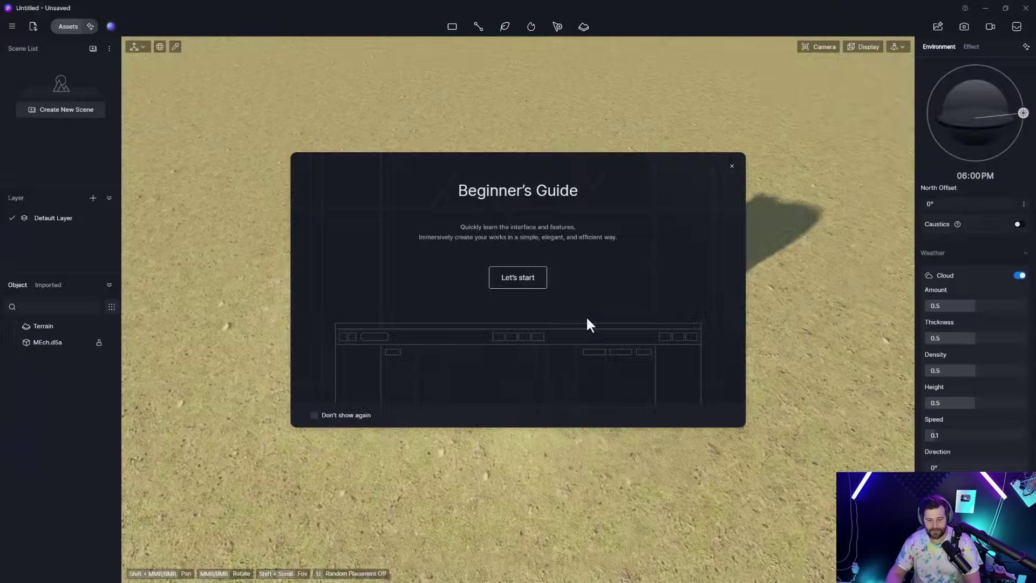
pyautogui.press('Escape')
pyautogui.press('s')
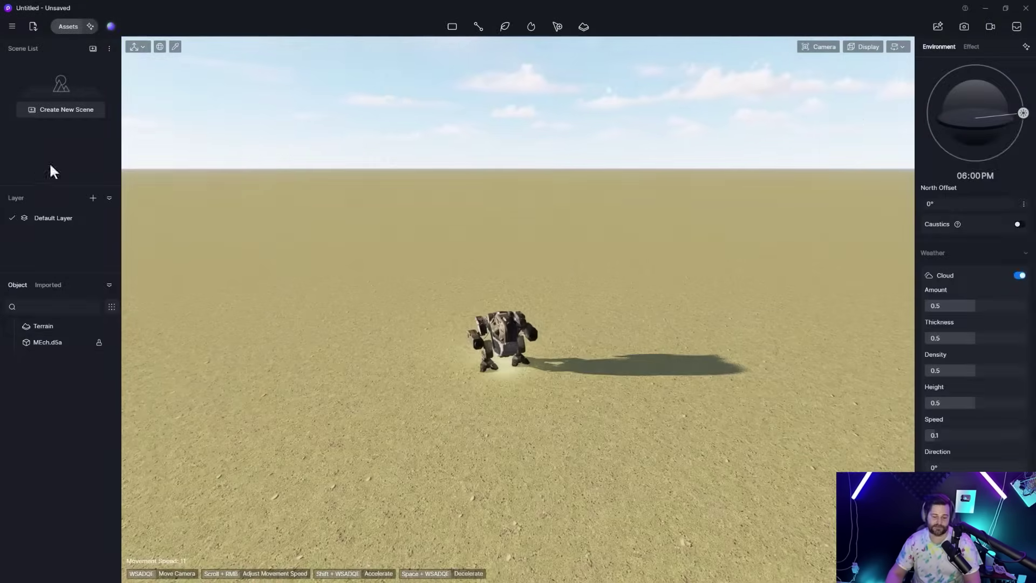
# Sculpt broad rounded mountains into the terrain behind the mech with a size 130, strength 50 brush
pyautogui.click(44, 325)
pyautogui.moveTo(499, 226)
pyautogui.mouseDown()
pyautogui.moveTo(594, 202)
pyautogui.moveTo(475, 196)
pyautogui.moveTo(251, 225)
pyautogui.mouseUp()
pyautogui.click(997, 111)
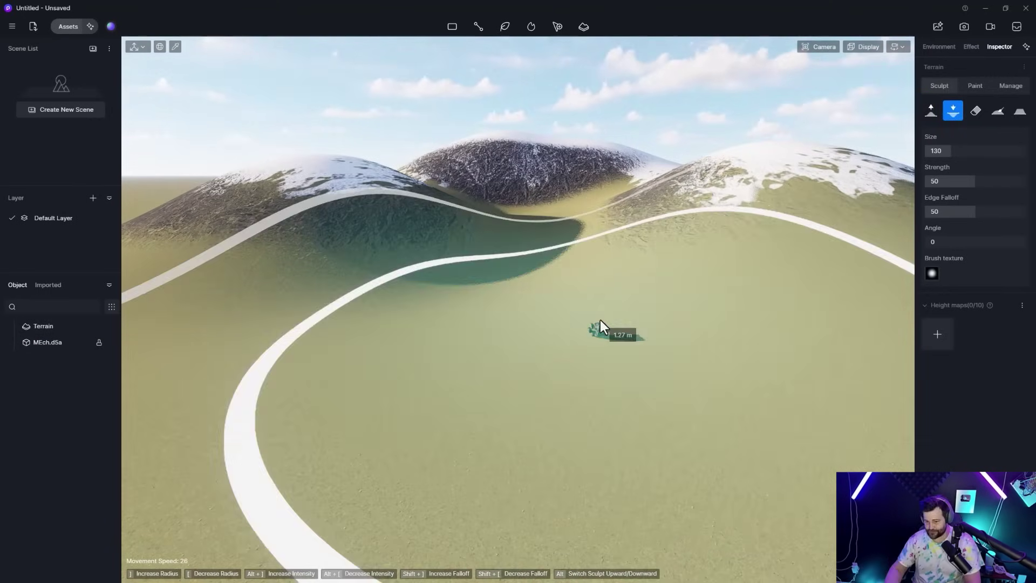
# Raise the mountains into rugged peaks using a ridged brush texture at size 70 and strength 82
pyautogui.moveTo(950, 181); pyautogui.dragTo(929, 181)
pyautogui.click(930, 111)
pyautogui.click(932, 273)
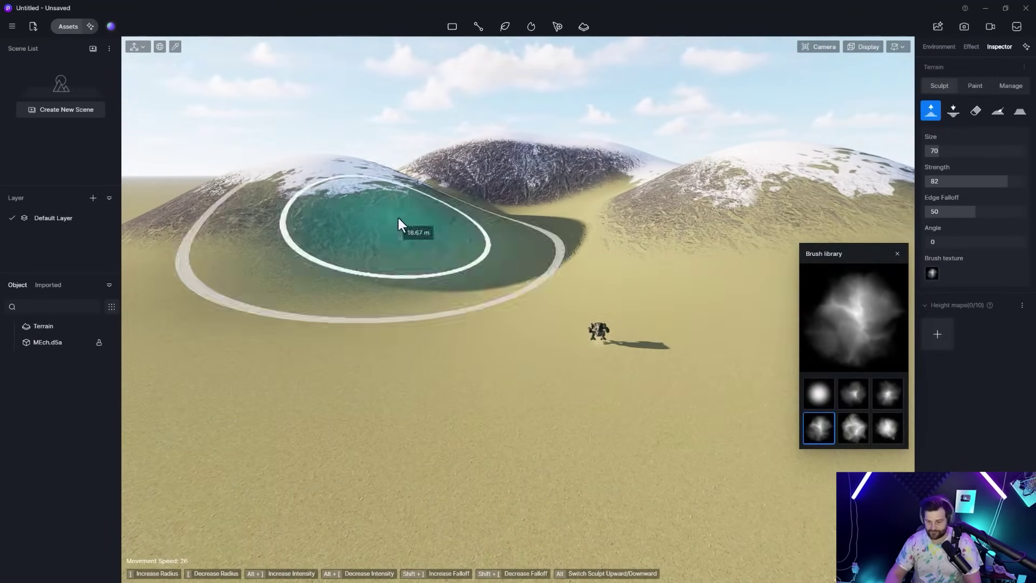
pyautogui.moveTo(407, 227)
pyautogui.mouseDown()
pyautogui.moveTo(370, 173)
pyautogui.moveTo(594, 203)
pyautogui.mouseUp()
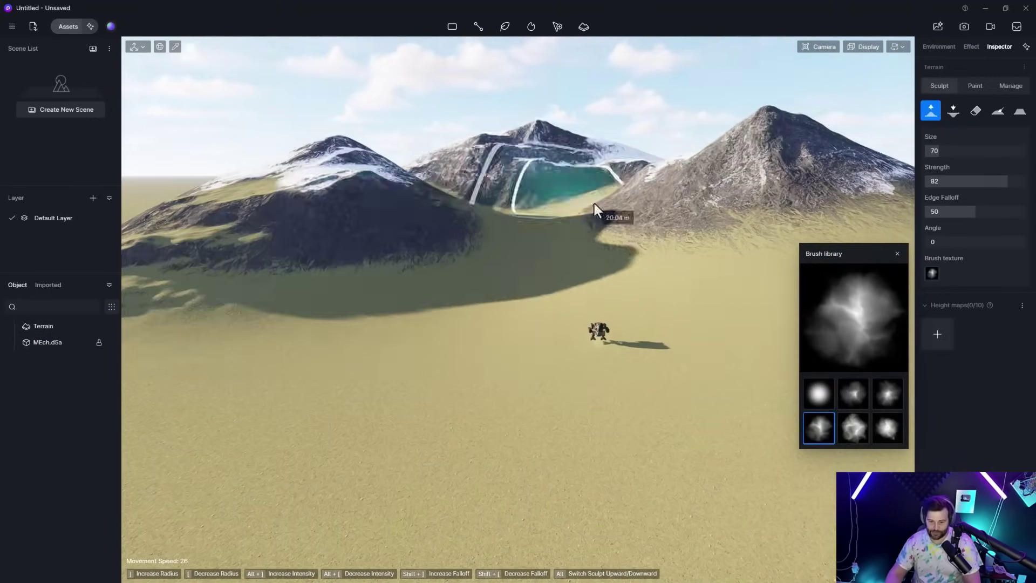
# Add jagged ridges between the mountains with another brush texture, and small foreground rock outcrops with a size 8 brush
pyautogui.click(852, 427)
pyautogui.moveTo(664, 183); pyautogui.dragTo(610, 141)
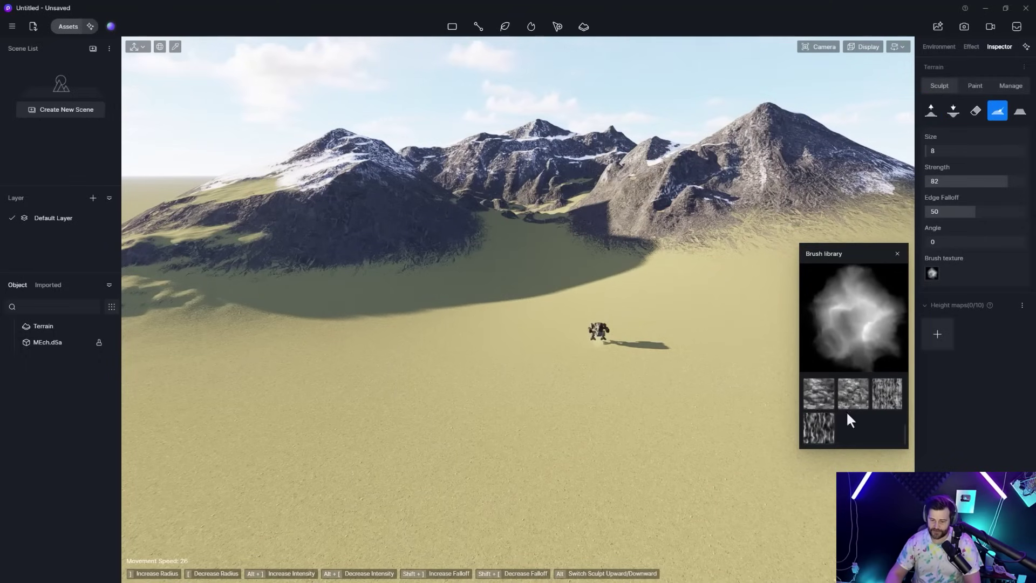
pyautogui.moveTo(335, 373); pyautogui.dragTo(273, 416)
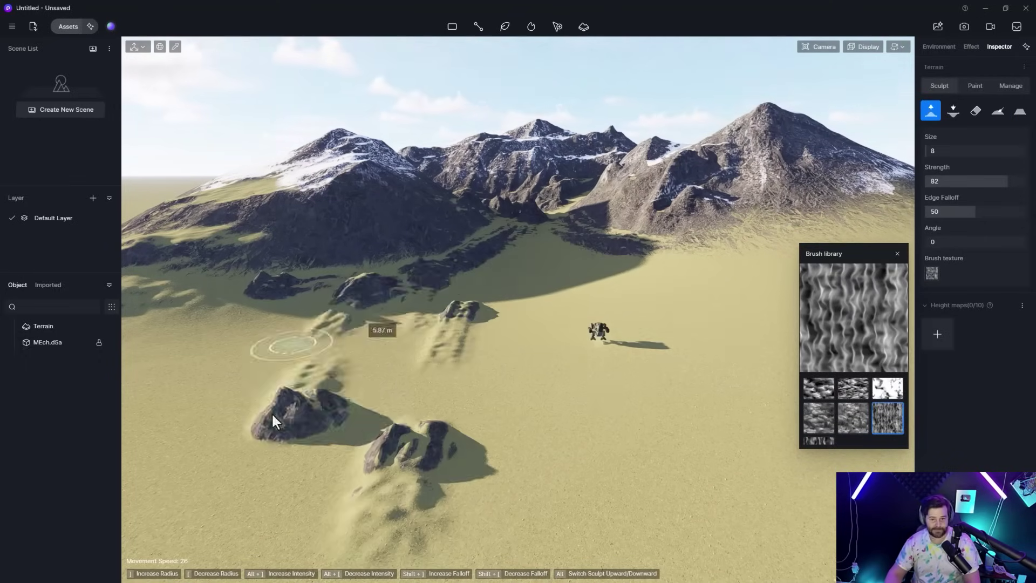
# Enlarge the sculpt brush to size 110, reduce its strength to 44 and sculpt wavy relief across the plain around the mech
pyautogui.press(']')
pyautogui.press(']')
pyautogui.press(']')
pyautogui.press(']')
pyautogui.press(']')
pyautogui.press(']')
pyautogui.press(']')
pyautogui.press(']')
pyautogui.press(']')
pyautogui.press(']')
pyautogui.hotkey('alt', '[')
pyautogui.hotkey('alt', '[')
pyautogui.hotkey('alt', '[')
pyautogui.hotkey('alt', '[')
pyautogui.moveTo(527, 278); pyautogui.dragTo(562, 302)
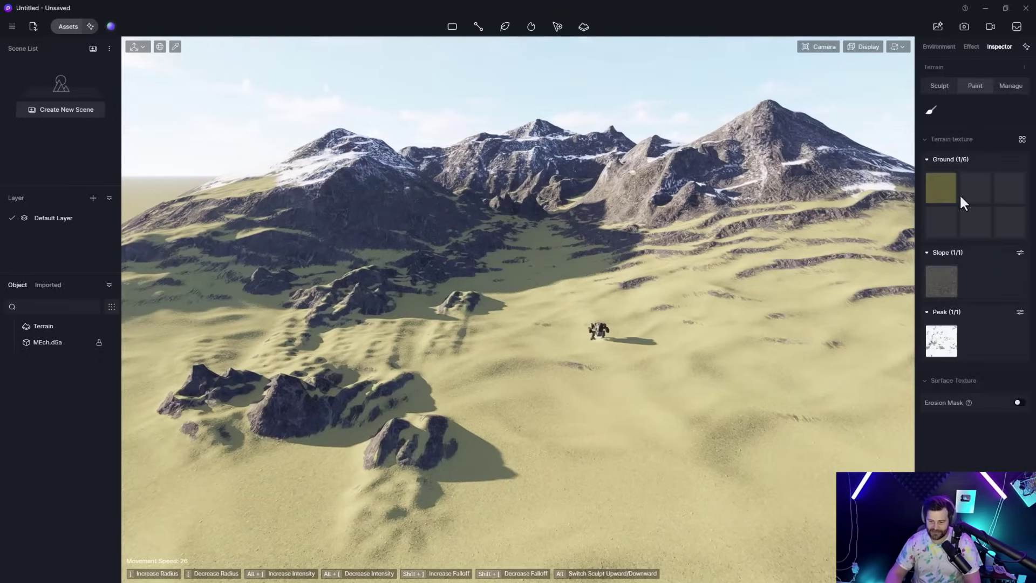
# Add Mossy Cliff 01 and a brown rocky material as the terrain's second and third ground textures
pyautogui.click(960, 193)
pyautogui.click(45, 91)
pyautogui.click(183, 183)
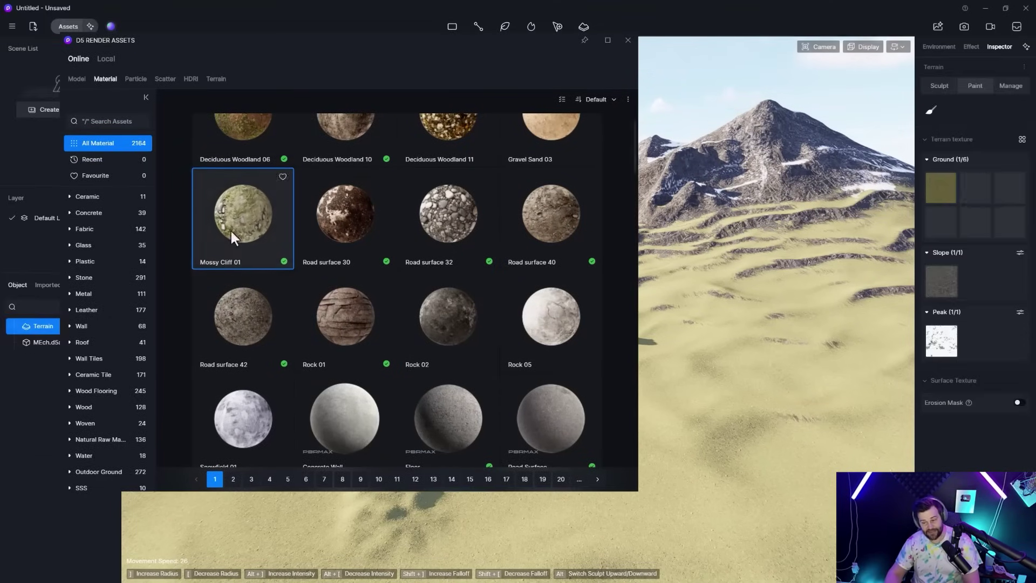
pyautogui.click(1009, 189)
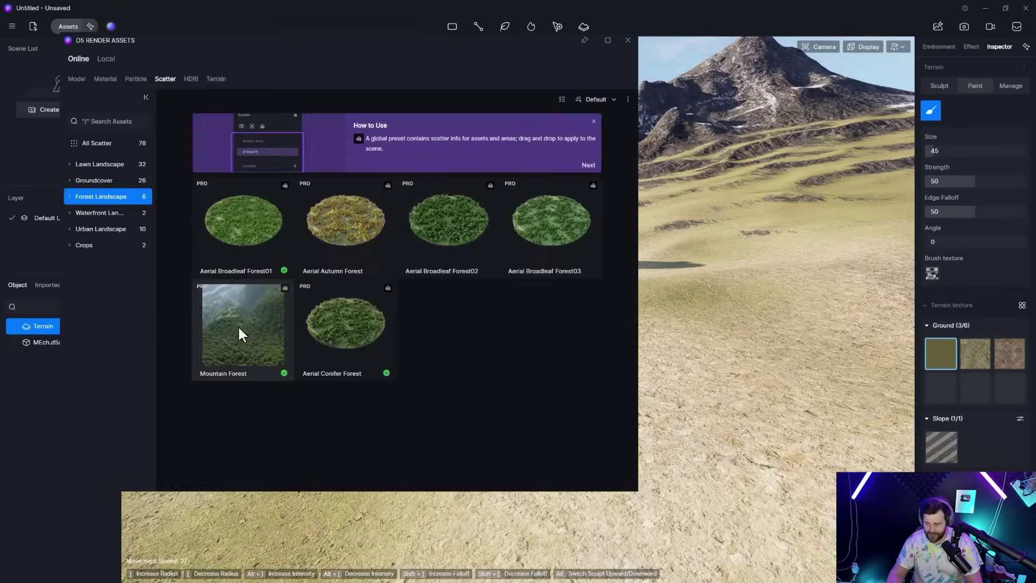
# Scatter the Mountain Forest preset over the terrain
pyautogui.moveTo(240, 335); pyautogui.dragTo(732, 100)
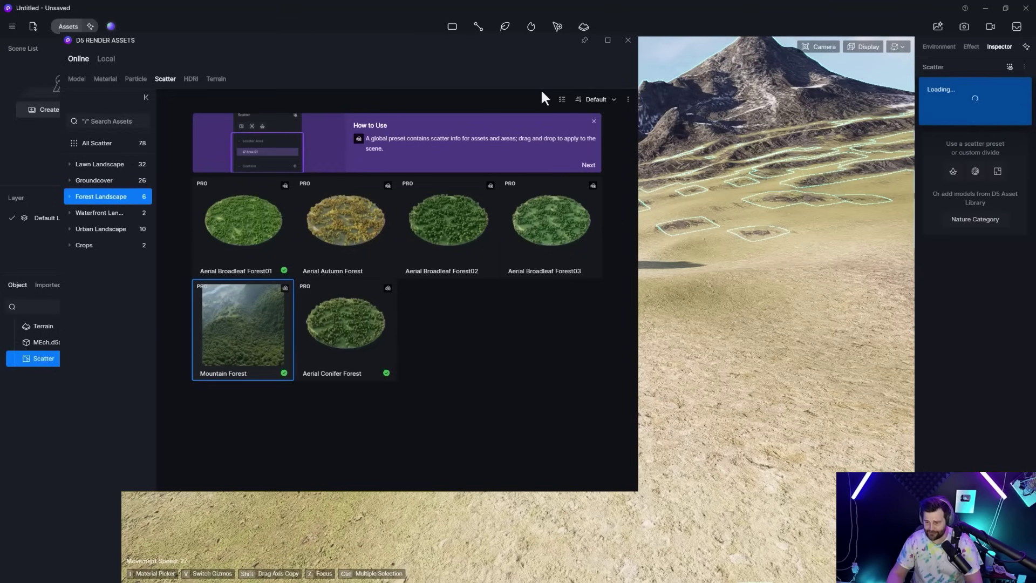
pyautogui.click(733, 133)
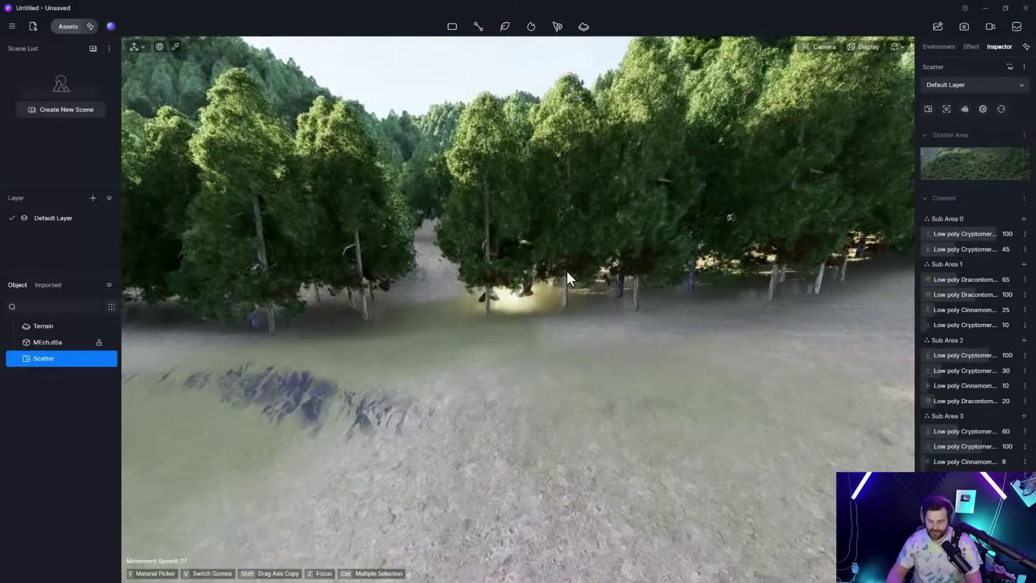
# Smooth the terrain around the mech and regenerate the forest scatter to match the changed area
pyautogui.click(566, 270)
pyautogui.click(997, 110)
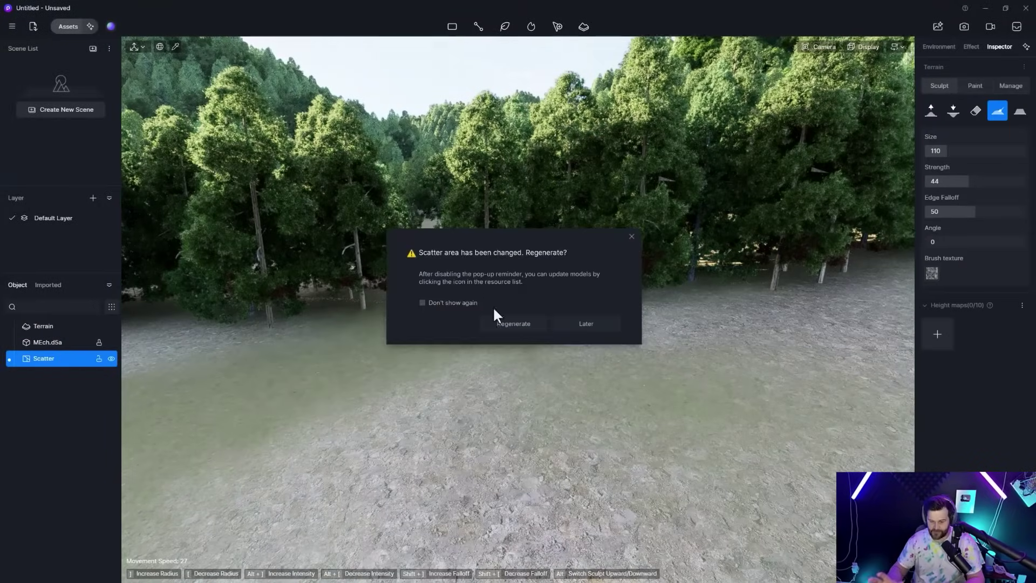
pyautogui.click(502, 323)
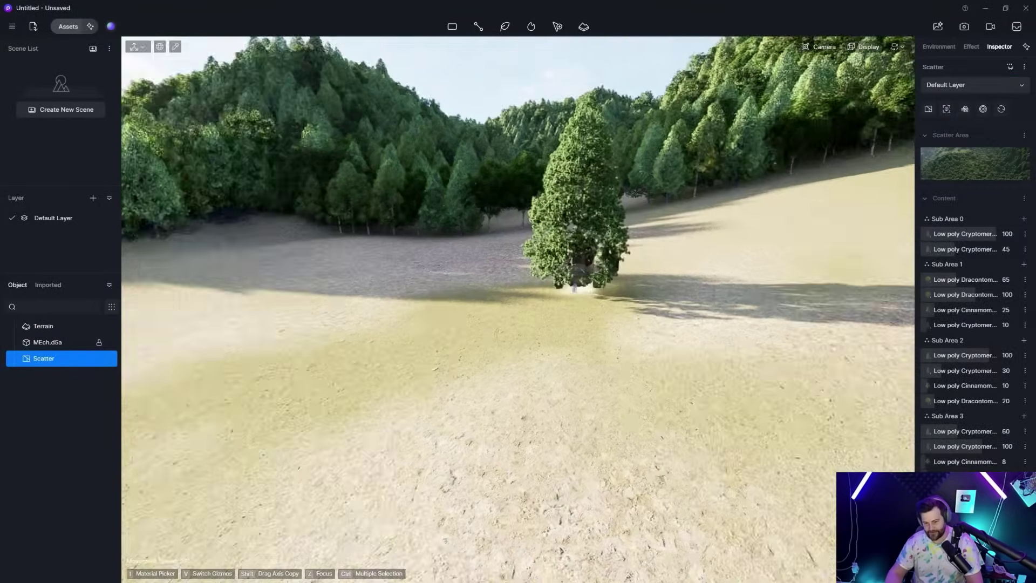
# Unlock the mech and move it clear of the overlapping tree onto the open ground
pyautogui.click(701, 299)
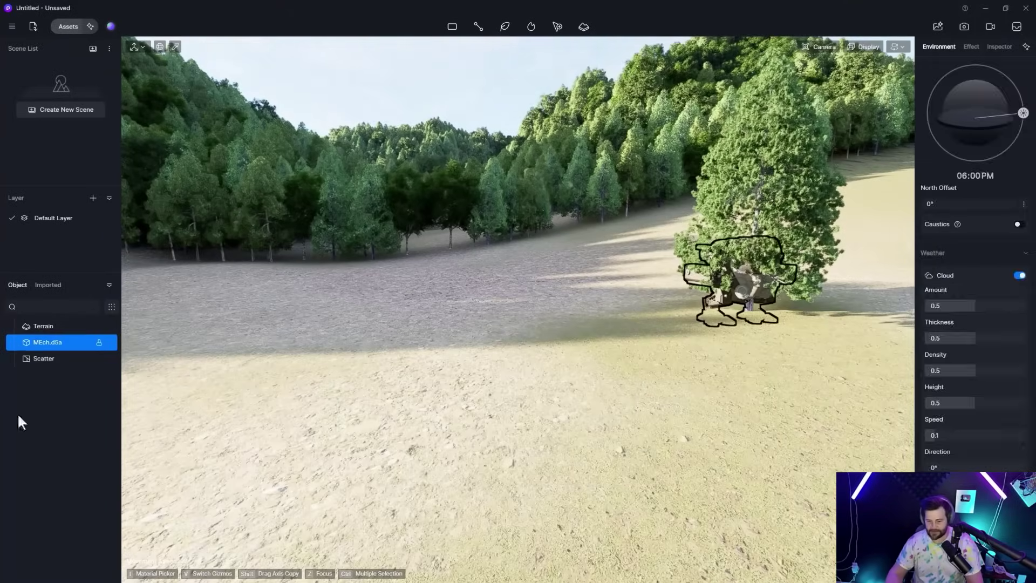
pyautogui.moveTo(817, 238); pyautogui.dragTo(592, 243)
# Search the model library for grass and select six plants for brush painting, including Grass20, Grass59 and Grass55
pyautogui.click(557, 27)
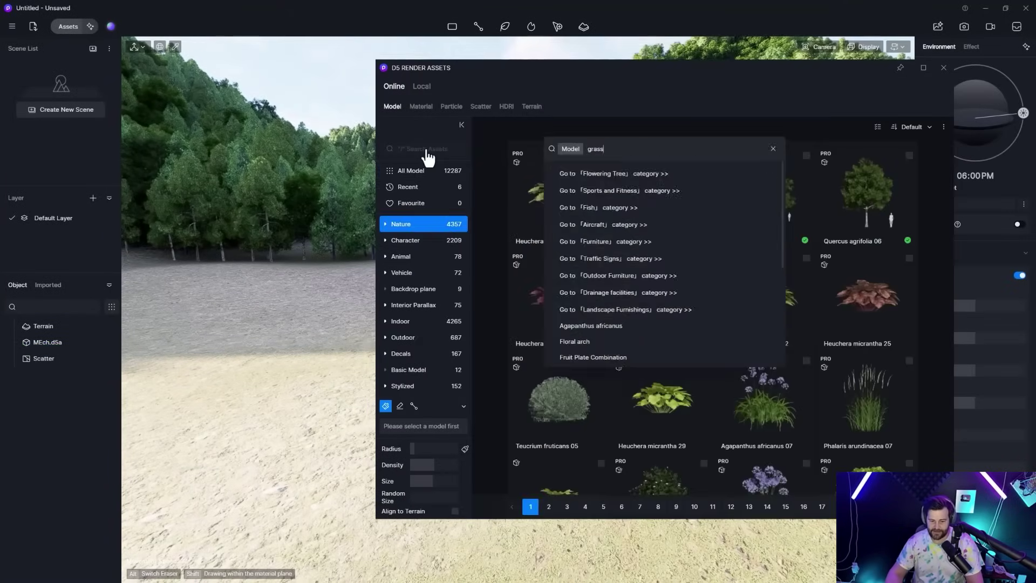
pyautogui.click(808, 250)
pyautogui.scroll(-3, 707, 297)
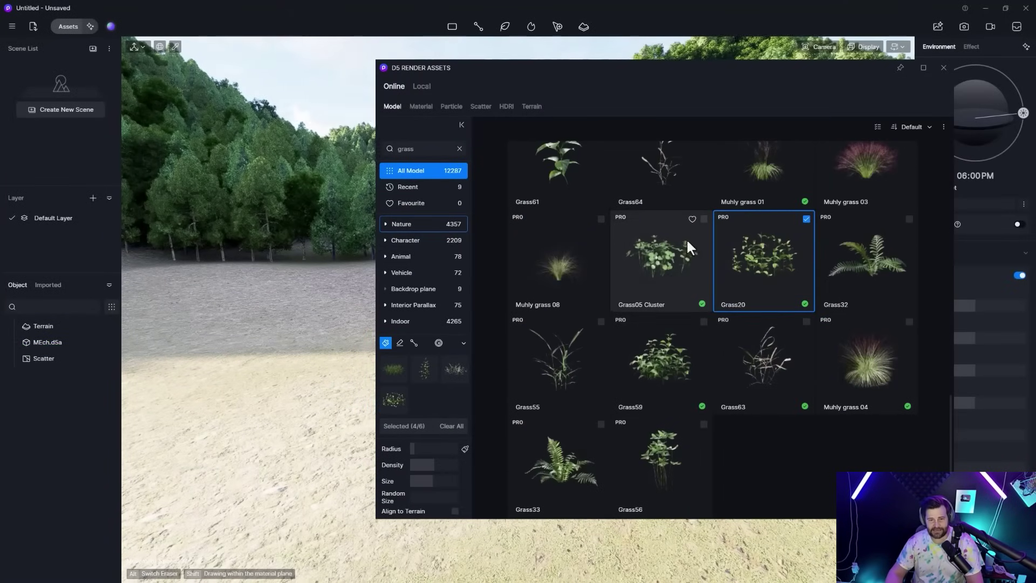
pyautogui.click(703, 322)
pyautogui.click(601, 321)
# Paint the six-plant grass mix with an enlarged brush radius over the bare ground around the mech
pyautogui.moveTo(617, 65); pyautogui.dragTo(849, 2)
pyautogui.moveTo(413, 451); pyautogui.dragTo(260, 381)
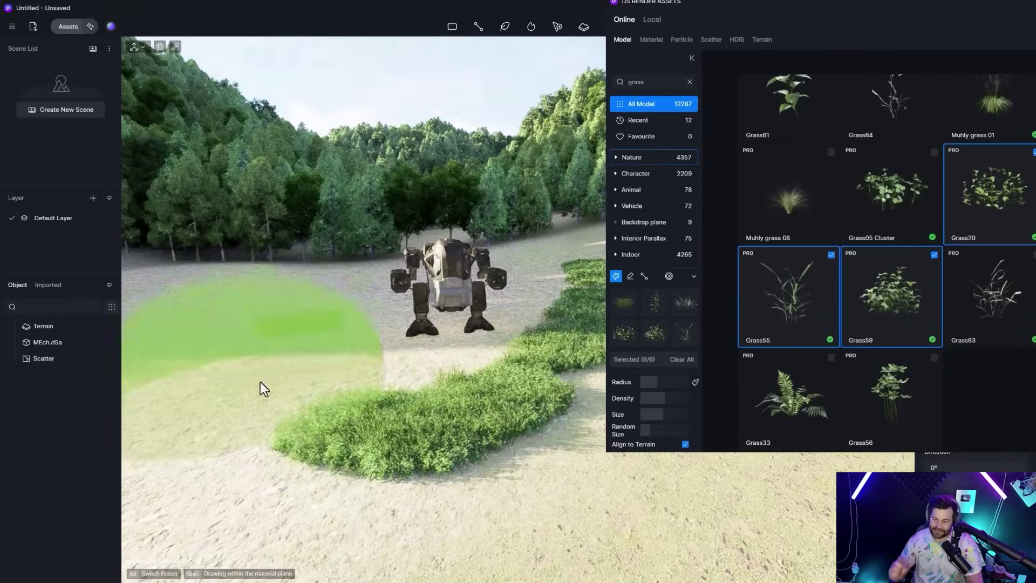
pyautogui.scroll(3, 248, 345)
pyautogui.scroll(-5, 238, 315)
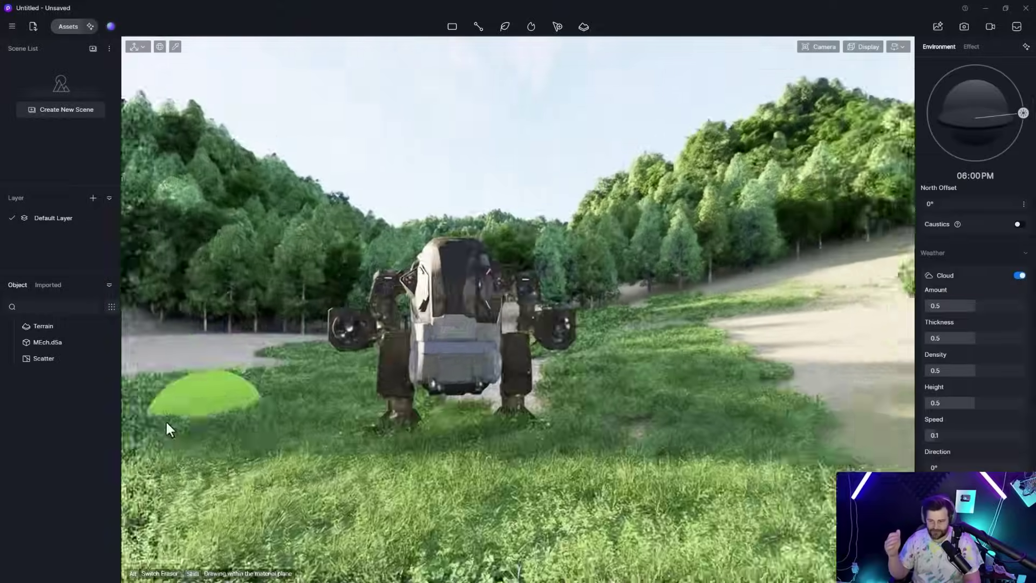
# Try seating the Casual woman 301 character on top of the mech, rotated 110° about Z, and delete her
pyautogui.click(66, 28)
pyautogui.click(307, 295)
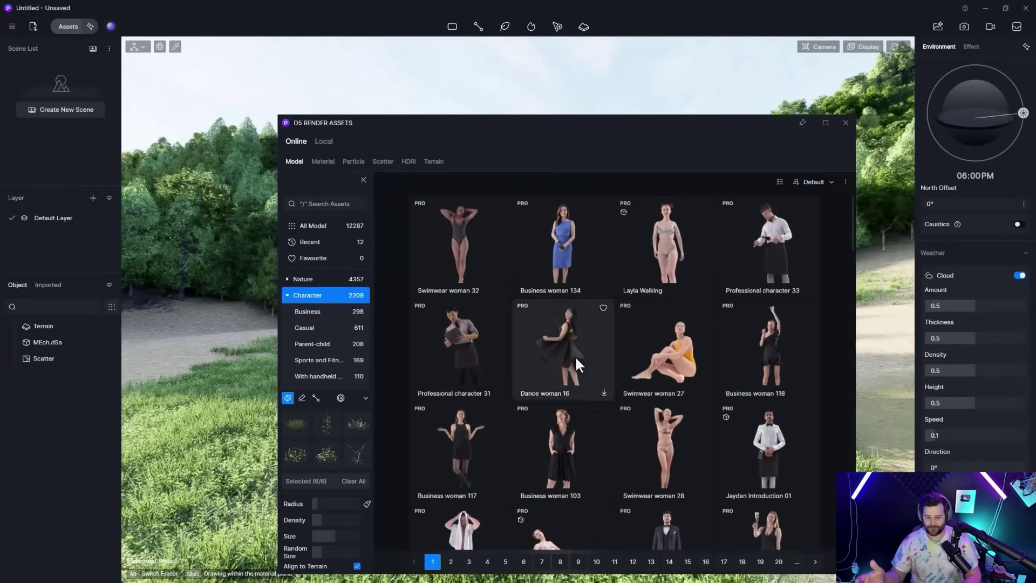
pyautogui.scroll(-2, 461, 317)
pyautogui.scroll(-10, 606, 363)
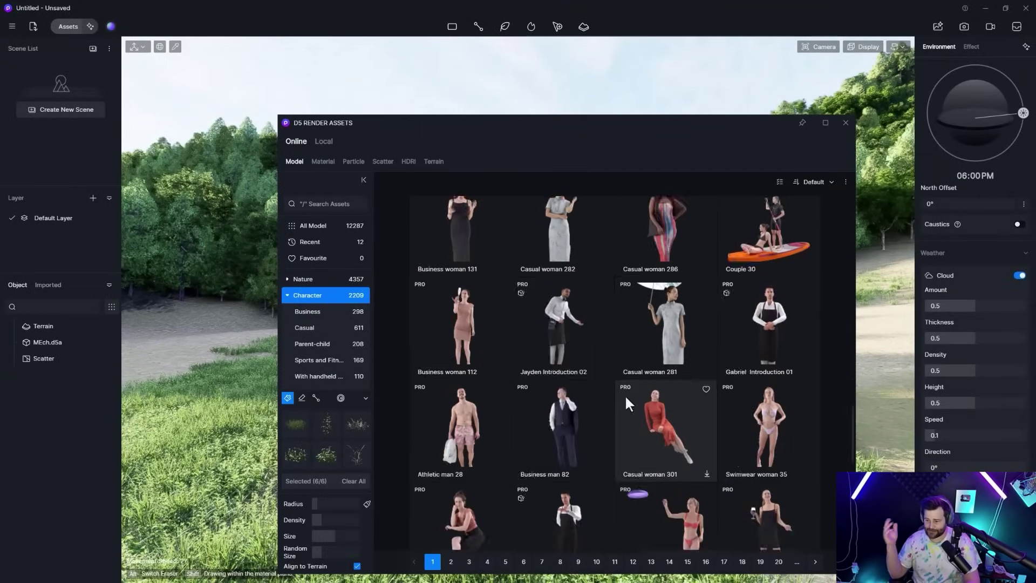
pyautogui.scroll(-6, 611, 388)
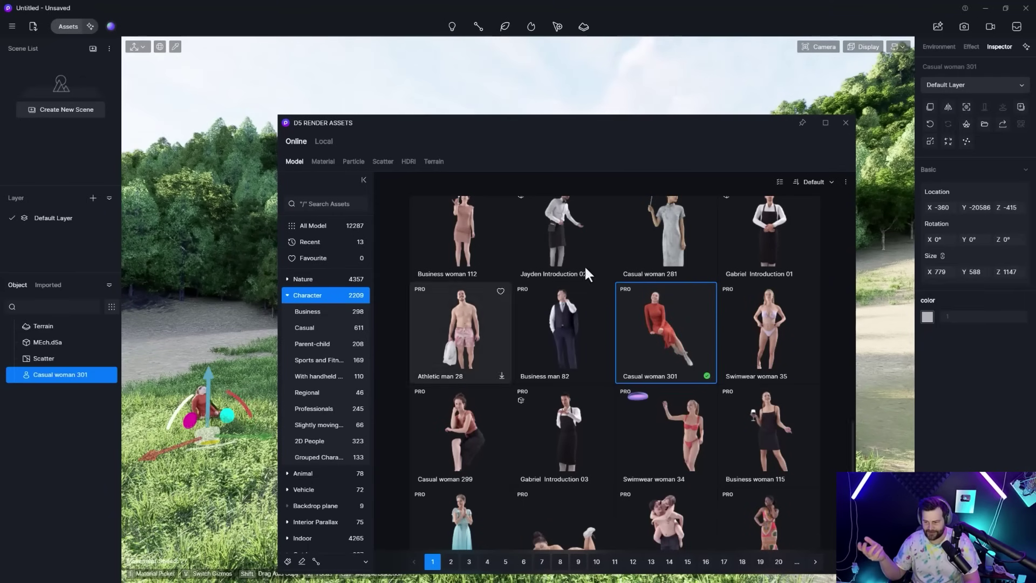
pyautogui.click(534, 269)
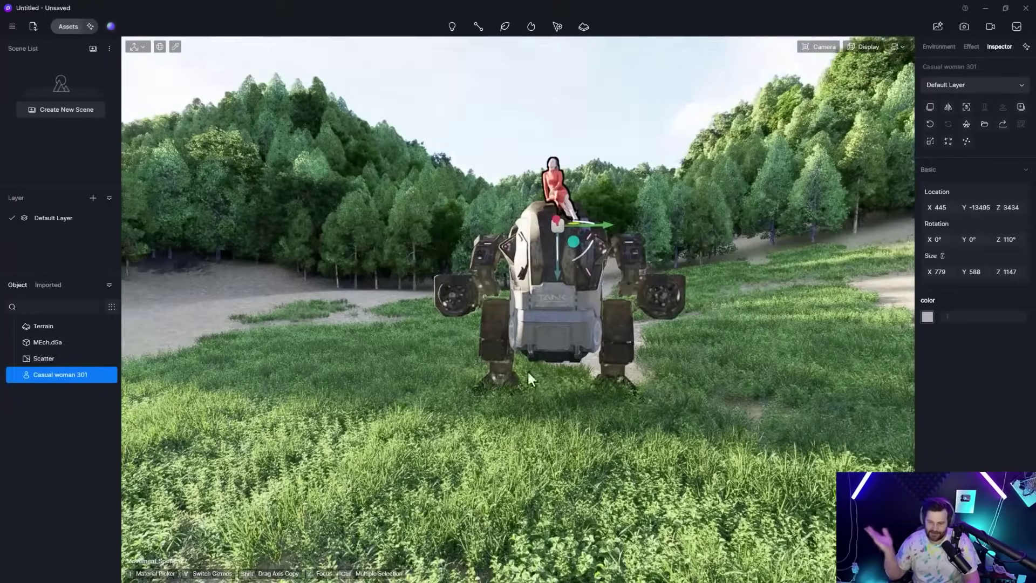
pyautogui.press('Delete')
# Plant leafy trees beside the mech and set north offset -180°, time 04:57 PM, cloud amount 0.53, thickness 0.73, density 0.78 and height 0.01
pyautogui.click(505, 26)
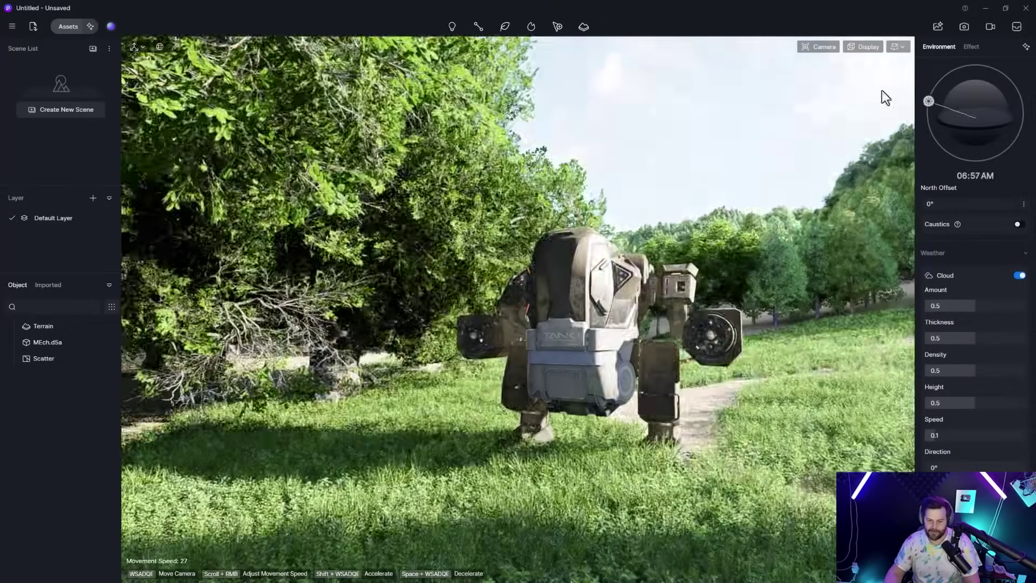
pyautogui.moveTo(942, 203); pyautogui.dragTo(962, 201)
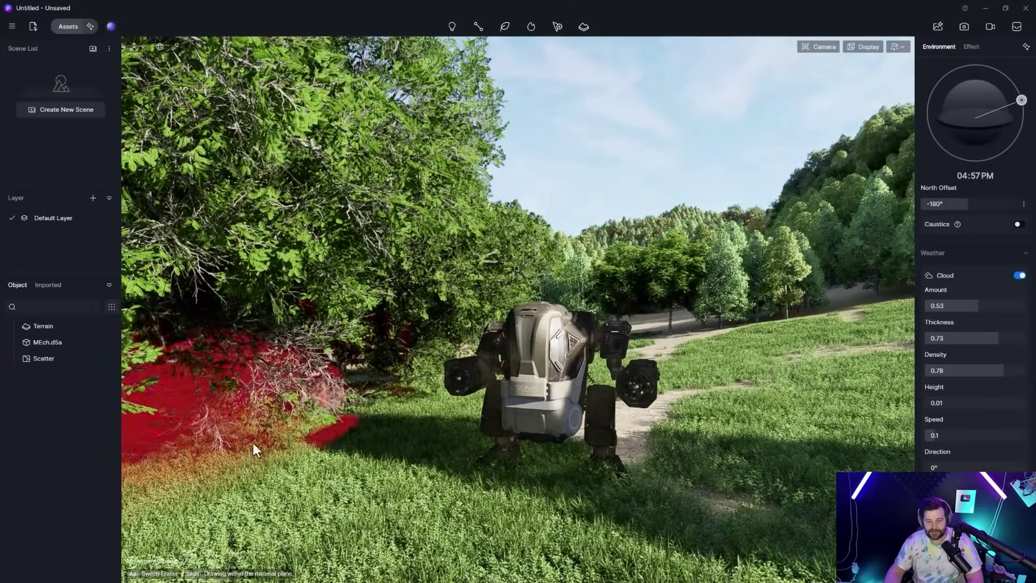
# Erase the painted undergrowth beneath the leafy trees beside the mech
pyautogui.click(246, 418)
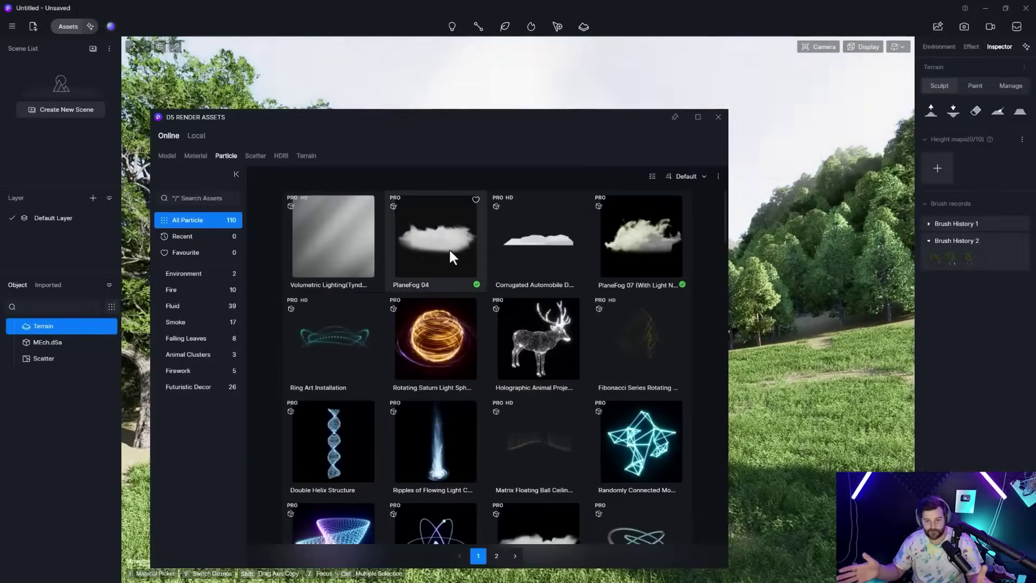
# Place PlaneFog 04 and PlaneFog 03 among the forested hills, giving PlaneFog 03 width 220.5, height 64 and Z rotation 37°
pyautogui.click(449, 248)
pyautogui.click(730, 349)
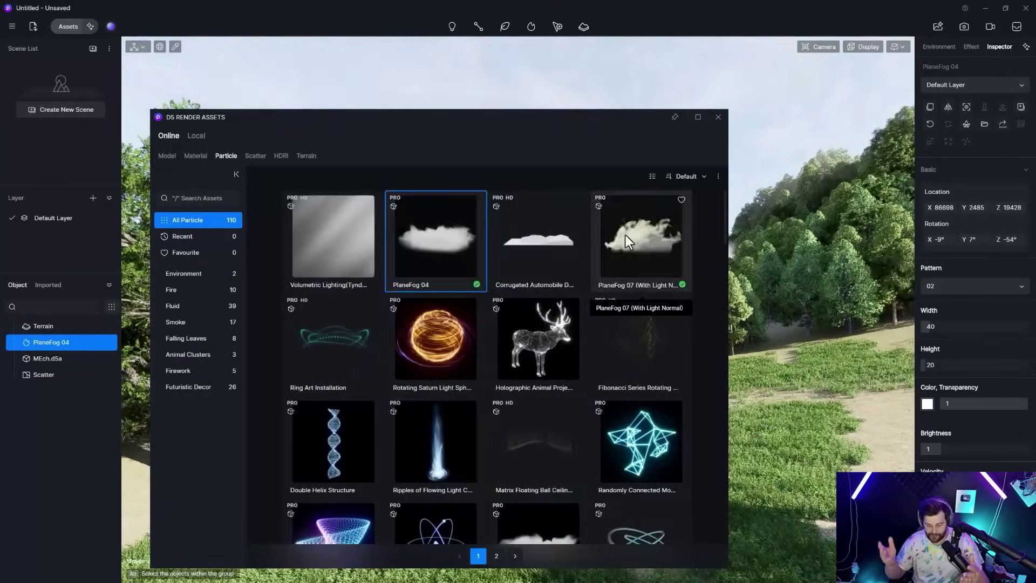
pyautogui.scroll(-4, 330, 455)
pyautogui.click(719, 117)
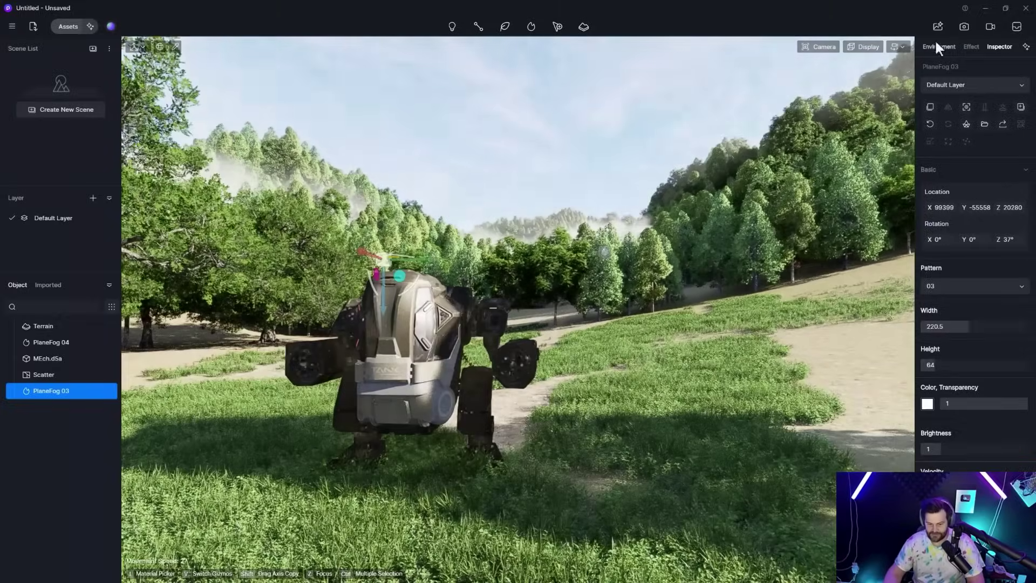
# Enable volumetric fog at height 0.58 and snow precipitation, and set the sun to 06:57 AM with a north offset of -126.4°
pyautogui.moveTo(955, 396); pyautogui.dragTo(987, 395)
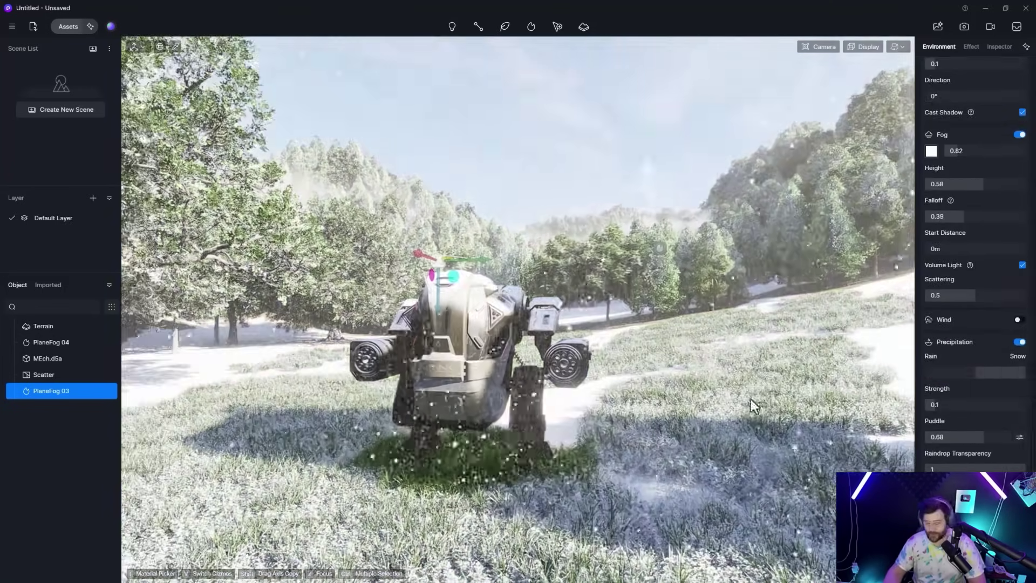
pyautogui.scroll(10, 972, 216)
pyautogui.moveTo(990, 115); pyautogui.dragTo(928, 145)
pyautogui.scroll(-2, 971, 216)
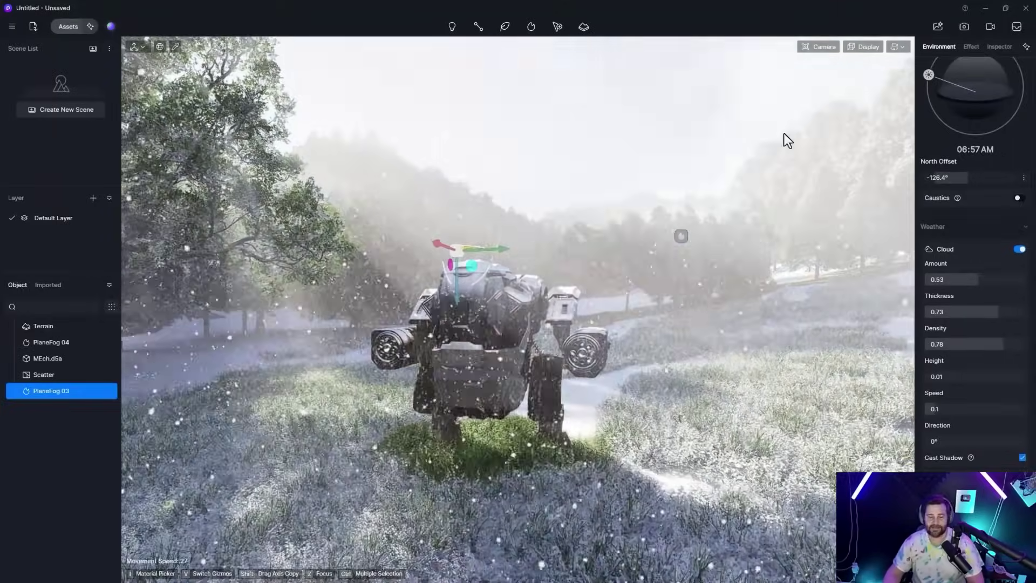
# Set the precipitation strength to 0 and puddle to 1, and cool the white balance to 5490
pyautogui.click(964, 26)
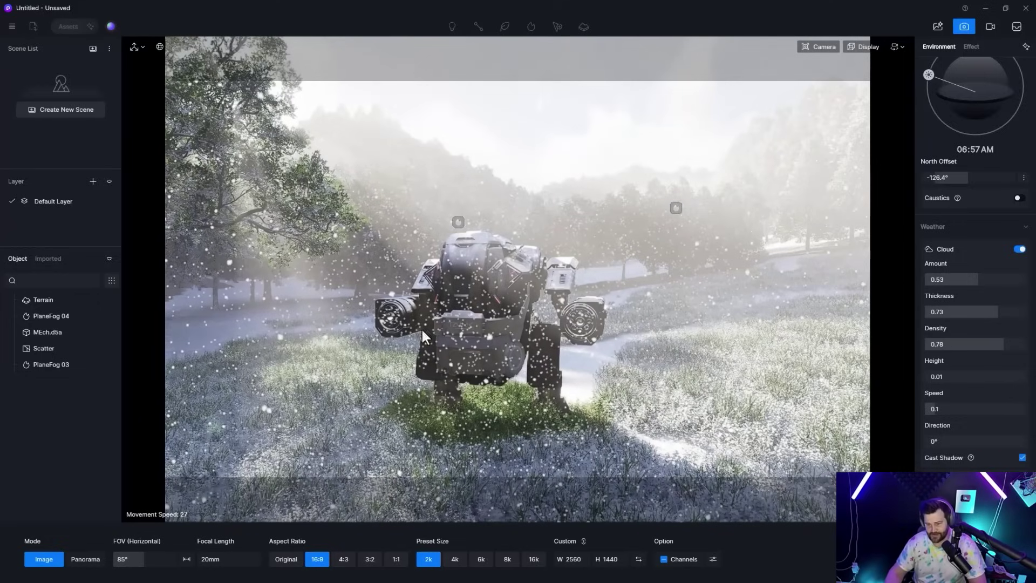
pyautogui.click(829, 576)
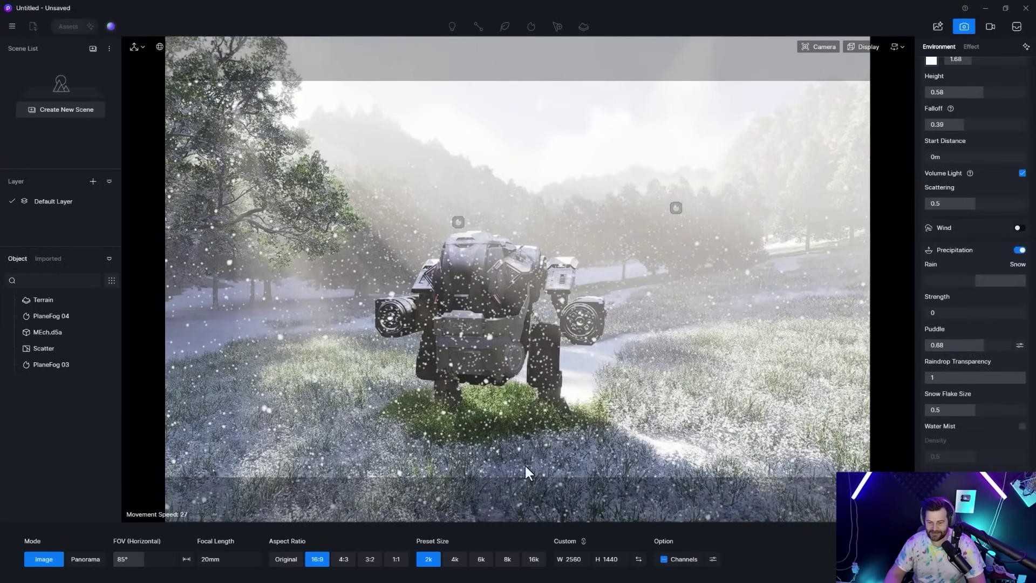
pyautogui.press('Escape')
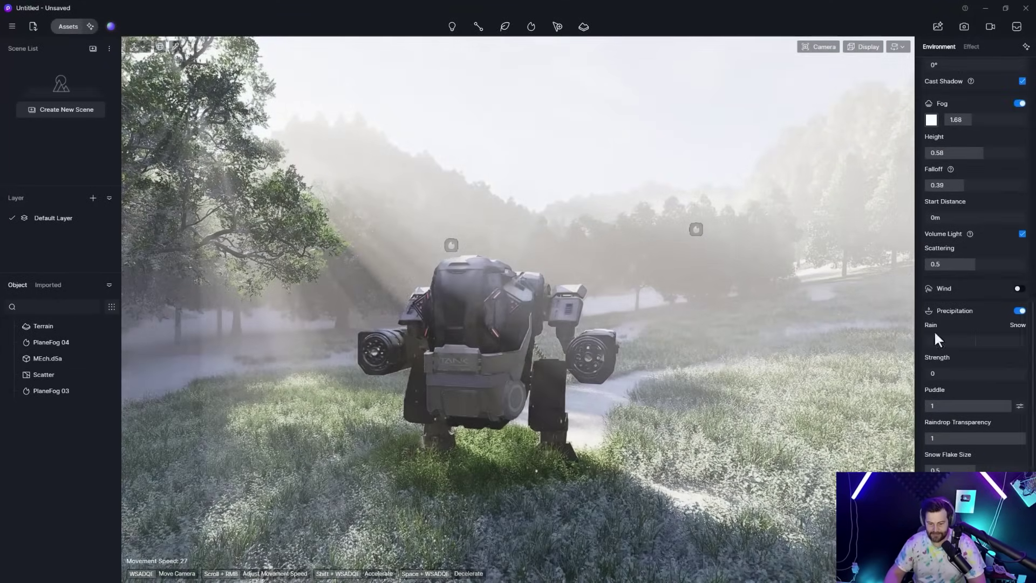
pyautogui.click(953, 146)
pyautogui.click(1019, 92)
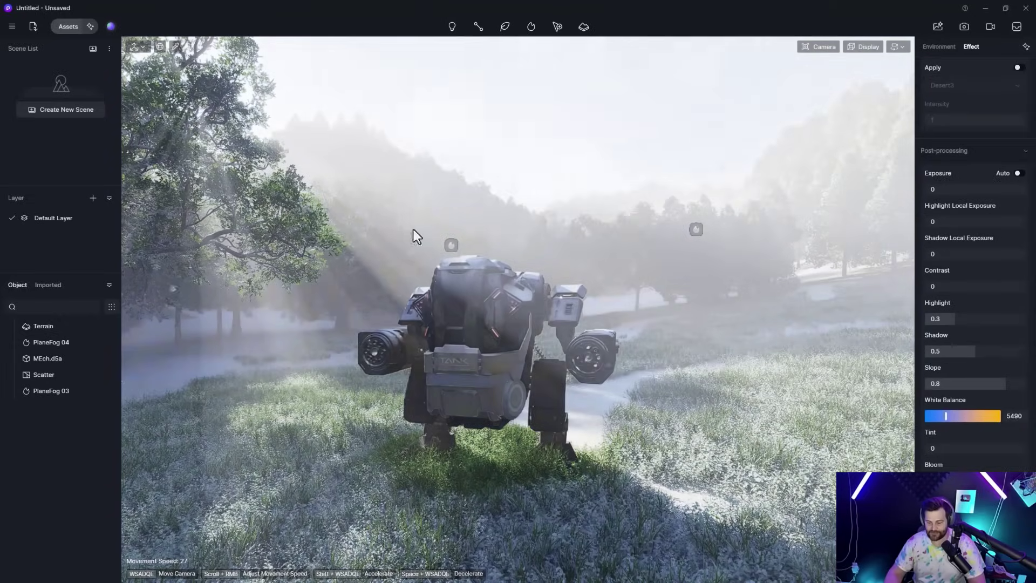
# Lower the exposure to -0.33 in image mode and accumulate a precise preview at 256 SPP
pyautogui.hotkey('ctrl', 'r')
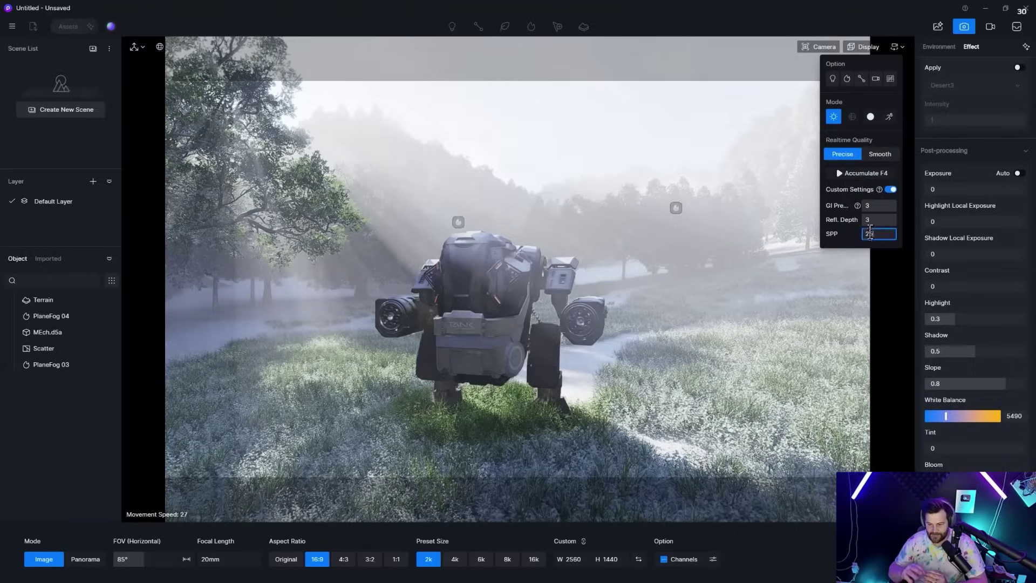
pyautogui.click(818, 47)
pyautogui.moveTo(810, 91); pyautogui.dragTo(794, 93)
pyautogui.click(863, 46)
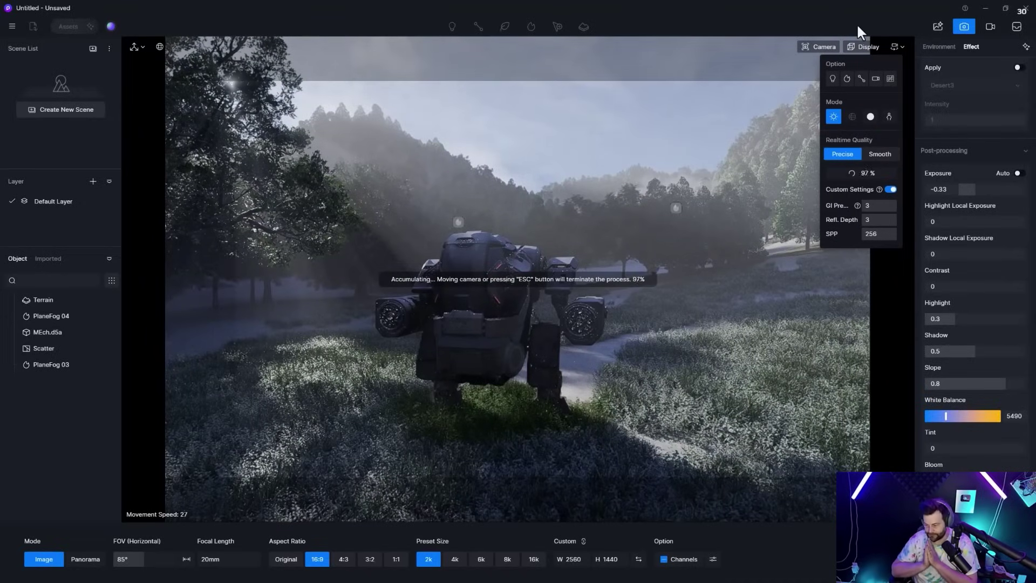
# Save the project as mechturt and render the queued 2k image
pyautogui.click(937, 27)
pyautogui.click(937, 26)
pyautogui.click(534, 311)
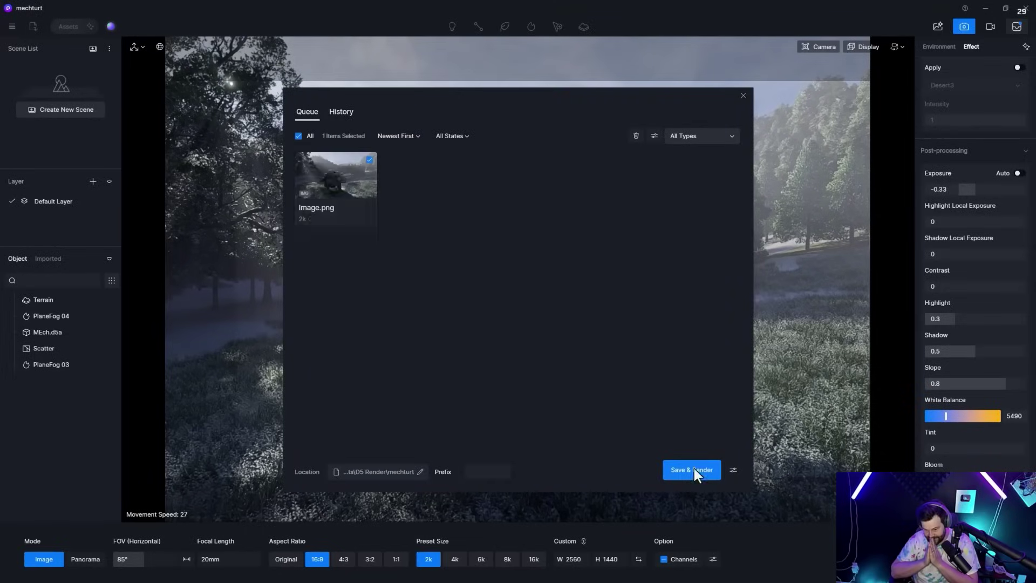
pyautogui.click(693, 470)
# Run AI Style Transfer on the rendered mech image and browse for a reference image for the realistic style
pyautogui.click(679, 355)
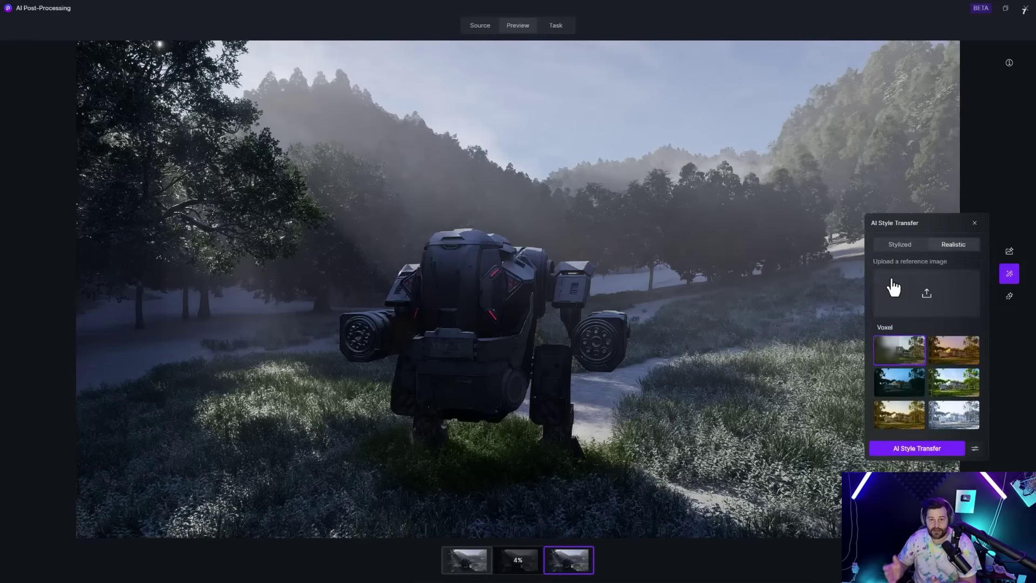
pyautogui.click(900, 296)
pyautogui.scroll(5, 245, 182)
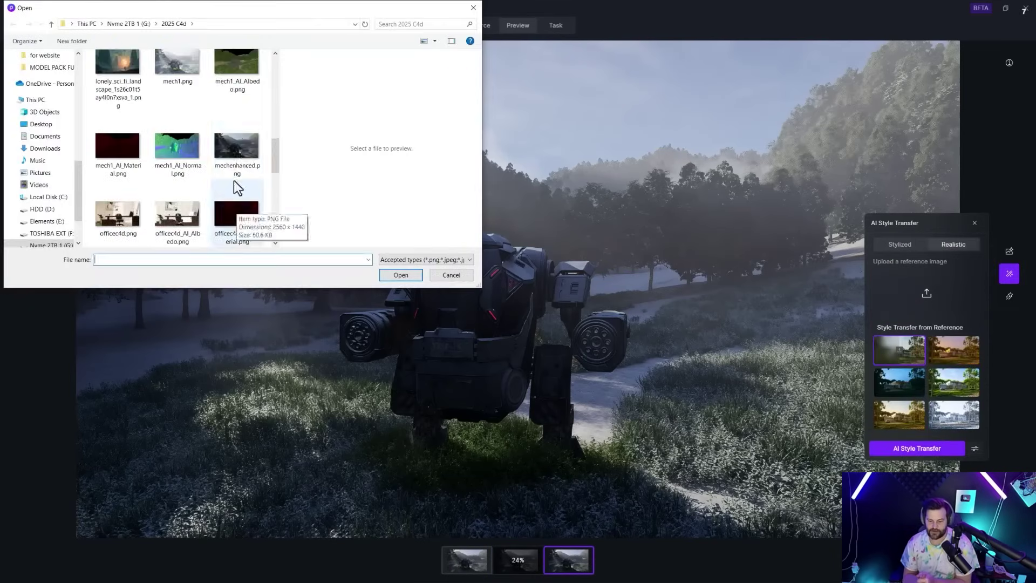
pyautogui.doubleClick(246, 182)
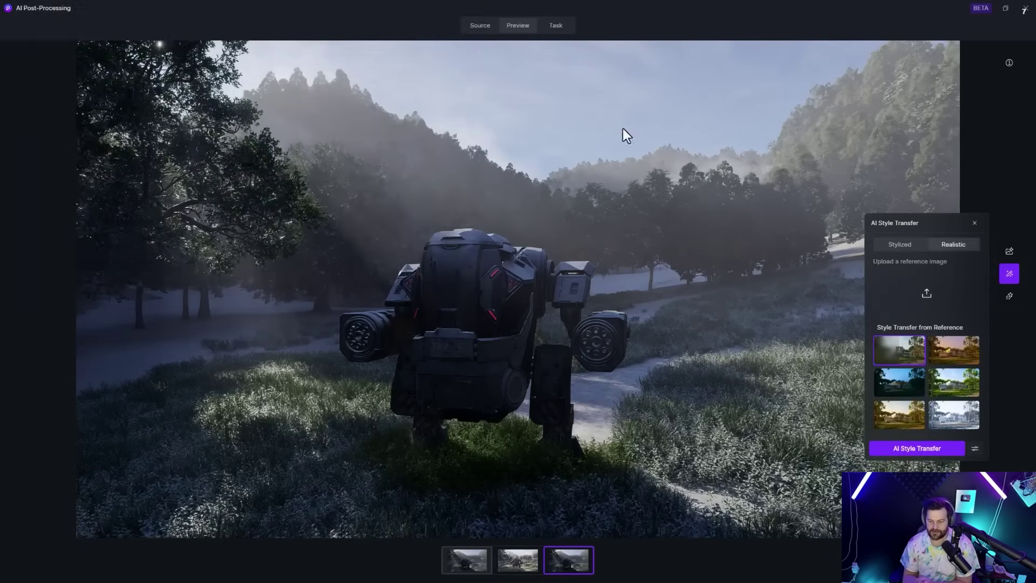
# Review the remaining AI tools, compare the stylized image with the original render, and close AI Post-Processing
pyautogui.click(1009, 64)
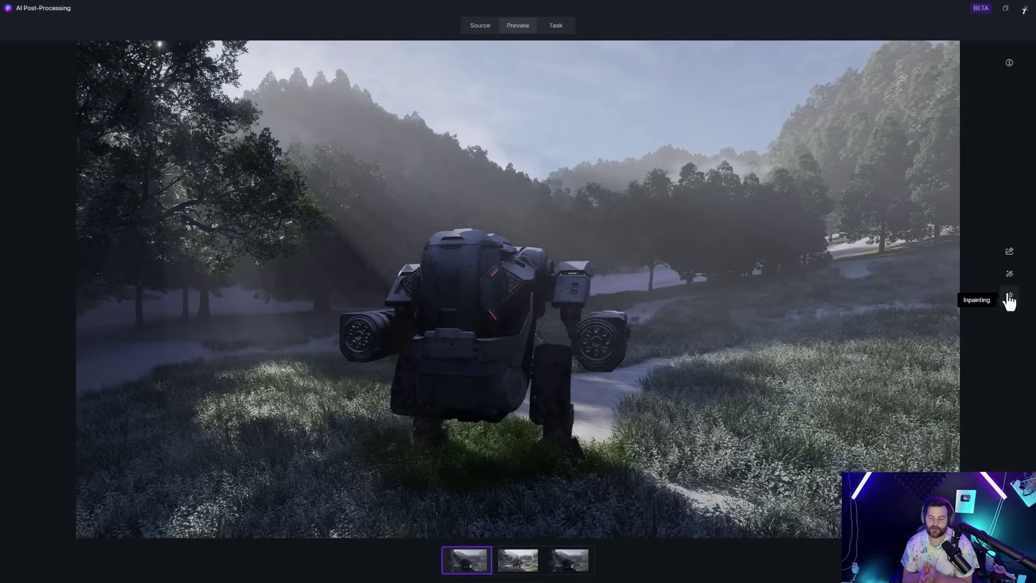
pyautogui.click(1009, 298)
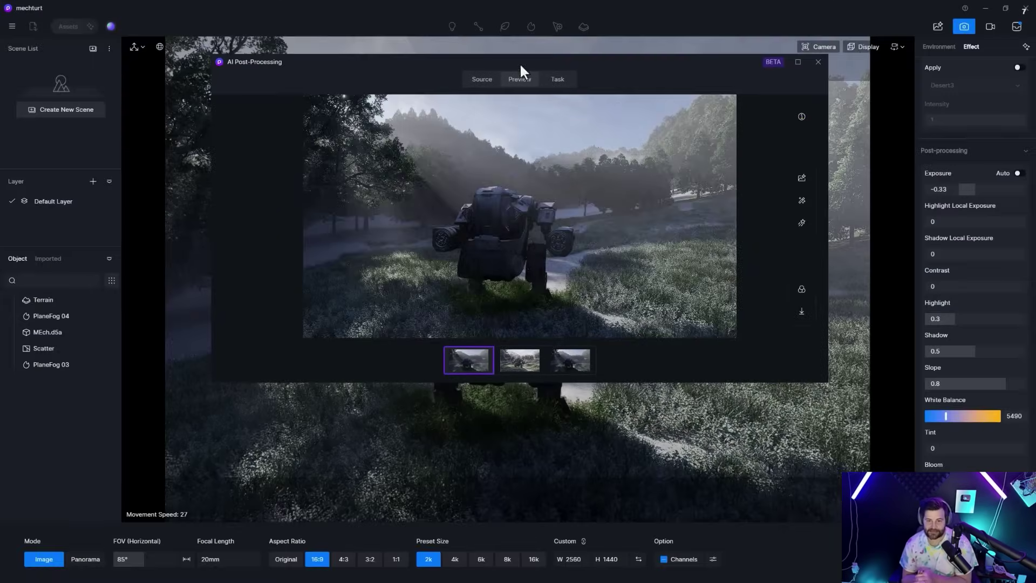
pyautogui.click(798, 62)
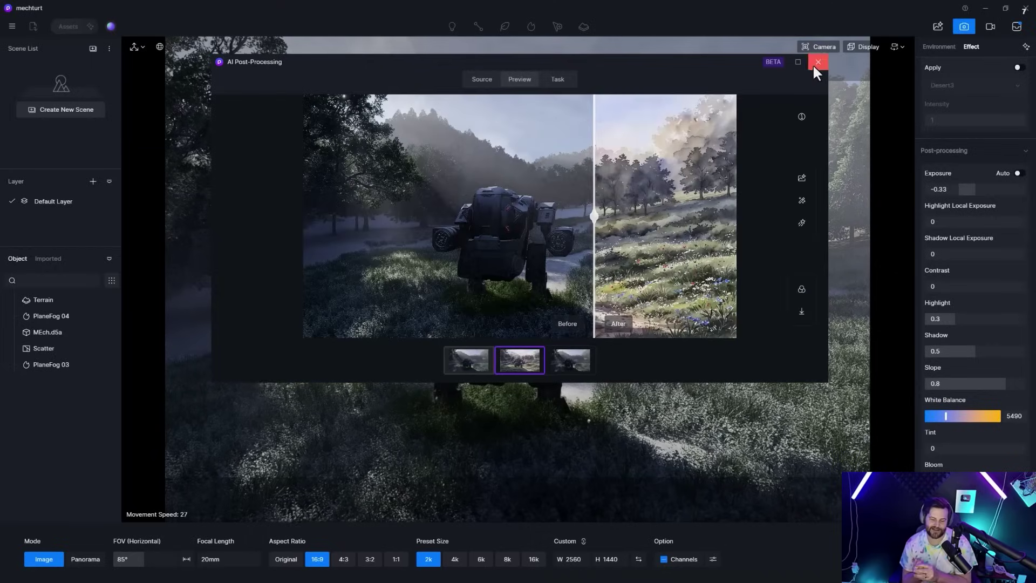
pyautogui.click(818, 62)
# Move the mech to X 1629, Y -12076, rotate it 22° about Z, and switch the output to a custom image size
pyautogui.click(537, 286)
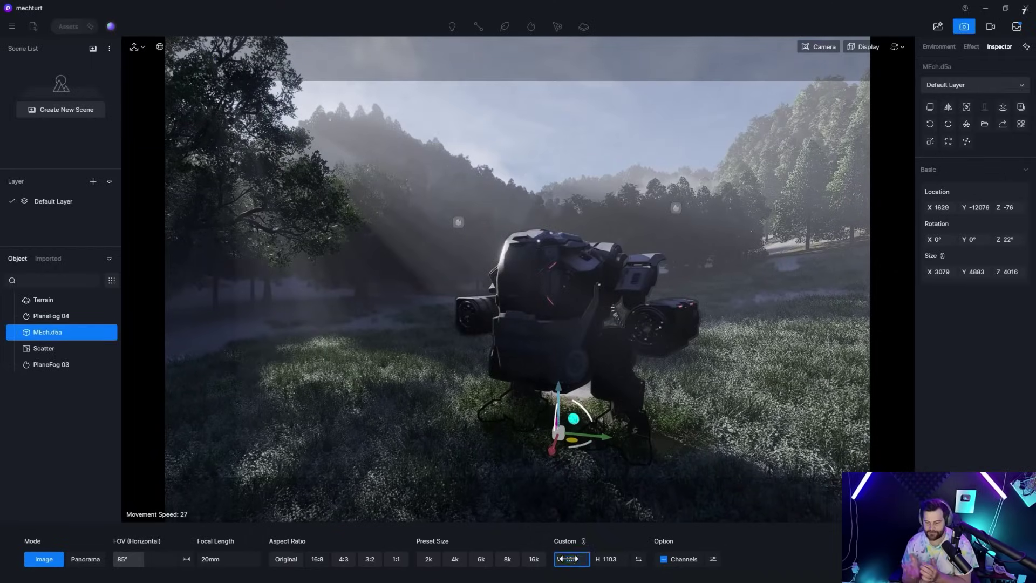
pyautogui.click(938, 27)
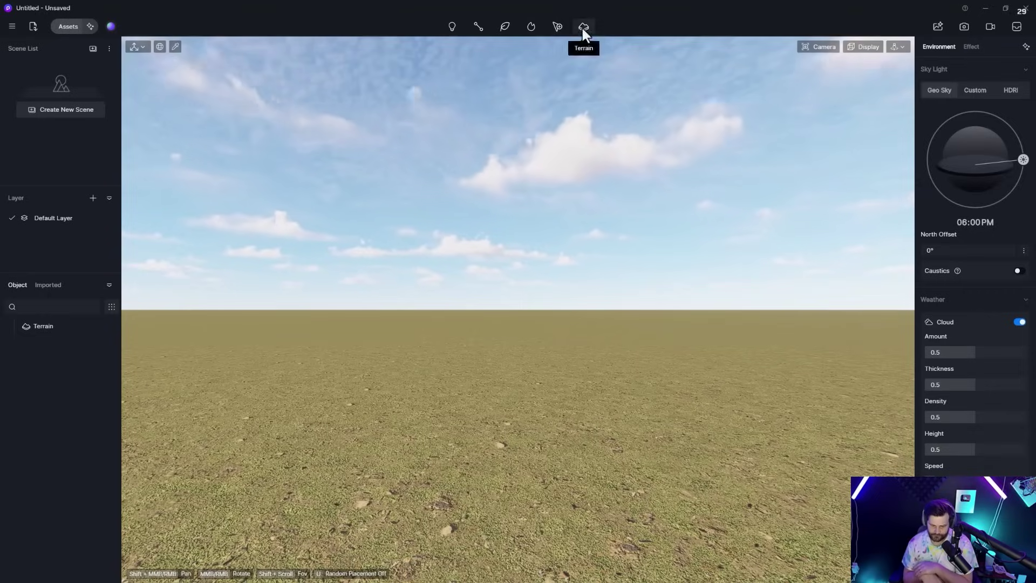
# Import the buildings of a Manhattan area from the New York city map into the empty terrain scene
pyautogui.click(585, 27)
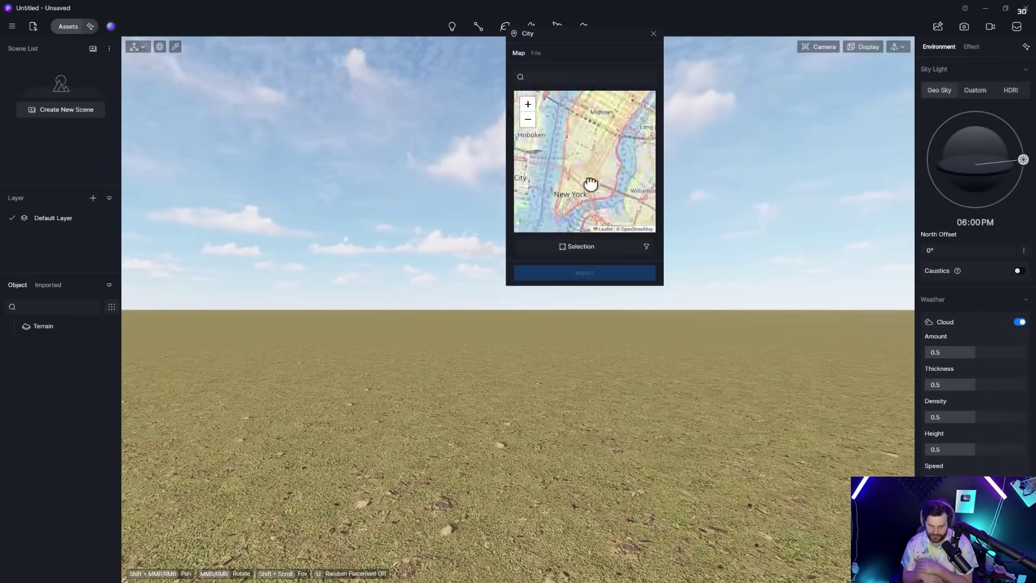
pyautogui.scroll(4, 593, 183)
pyautogui.click(604, 297)
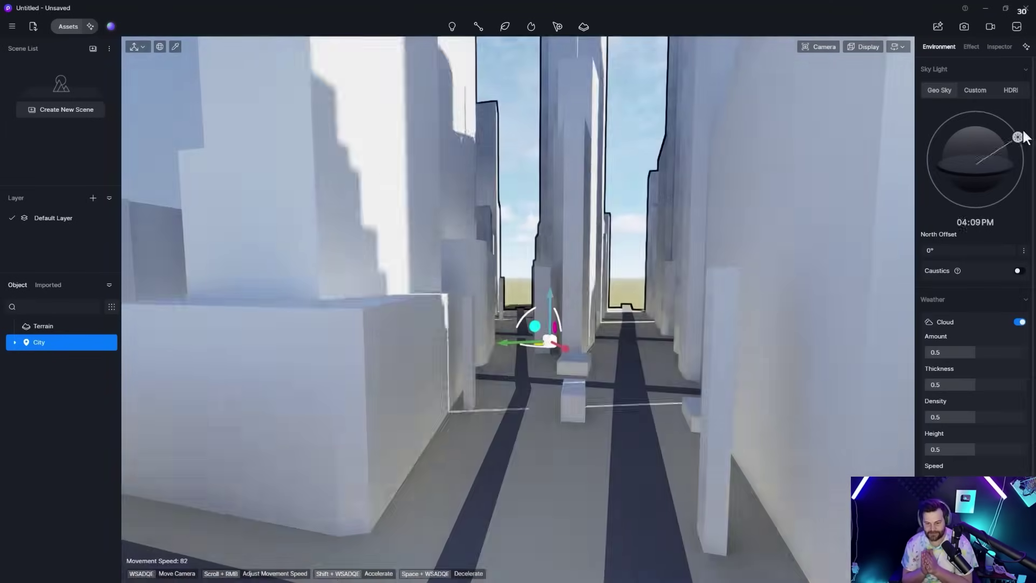
# Light the city street at 03:39 PM with a north offset of 70.9° and switch to image output
pyautogui.moveTo(982, 113); pyautogui.dragTo(923, 146)
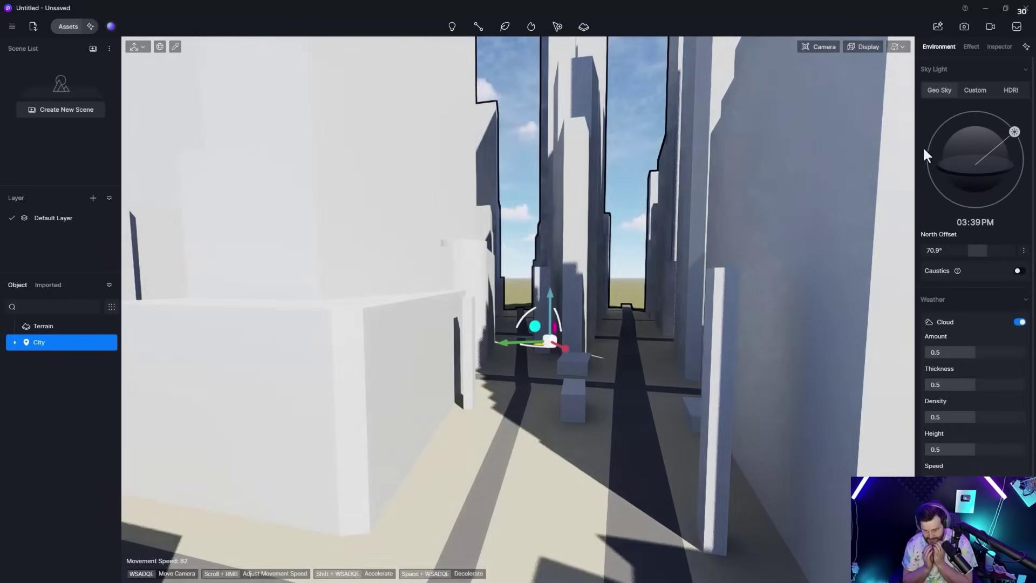
pyautogui.click(965, 27)
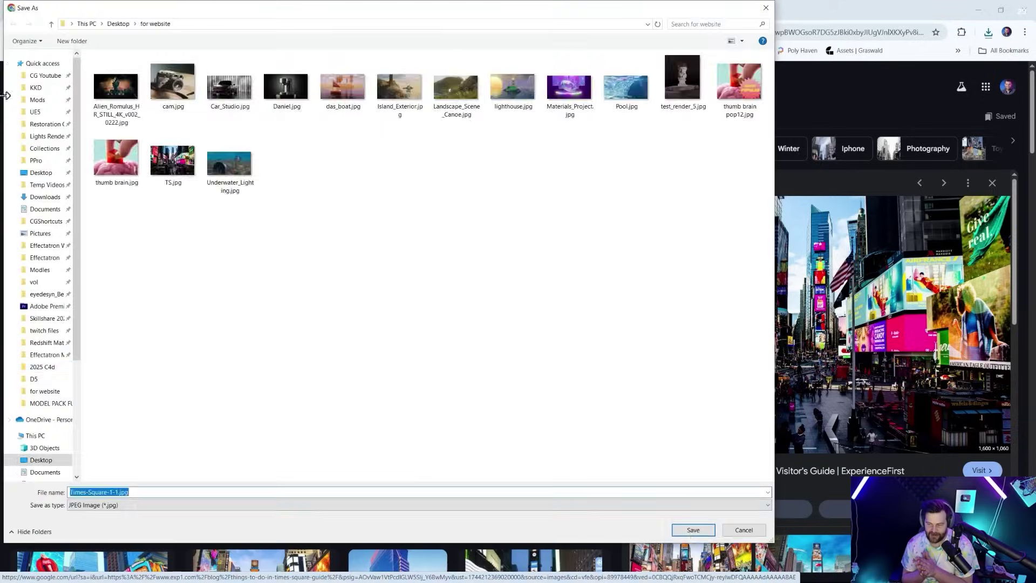
# Save the Times Square photo as Times-Square-1-1.jpg and pick a reference image for the street's realistic AI Style Transfer
pyautogui.press('Return')
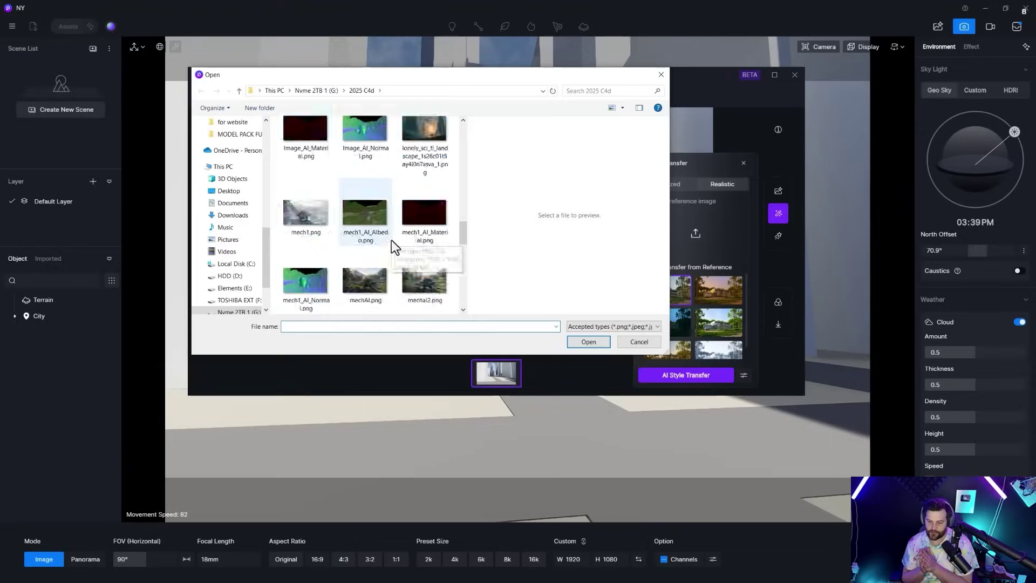
pyautogui.doubleClick(390, 241)
pyautogui.click(601, 178)
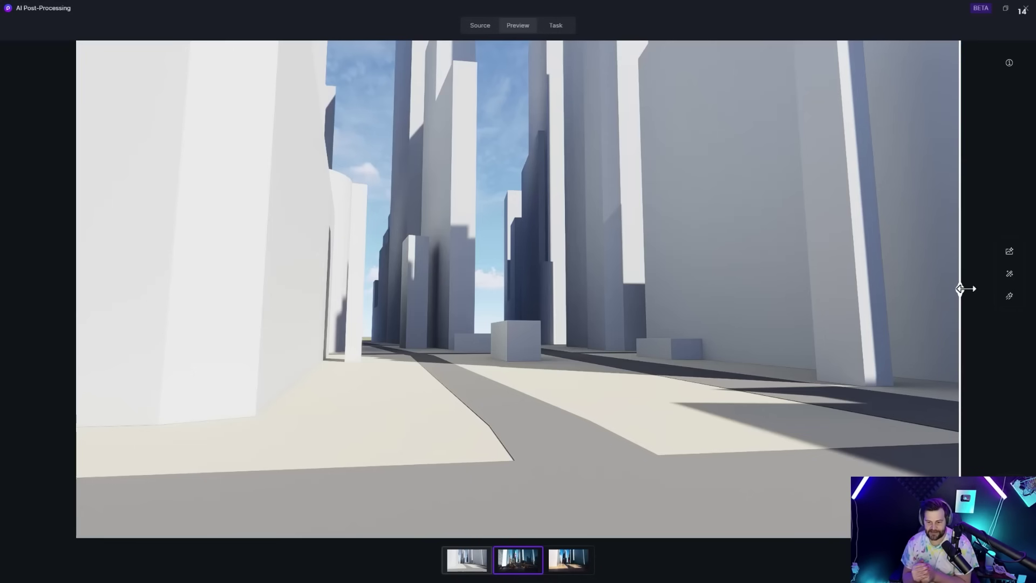
# Compare the restyled city street with its original render and return to the street scene
pyautogui.moveTo(961, 288); pyautogui.dragTo(3, 343)
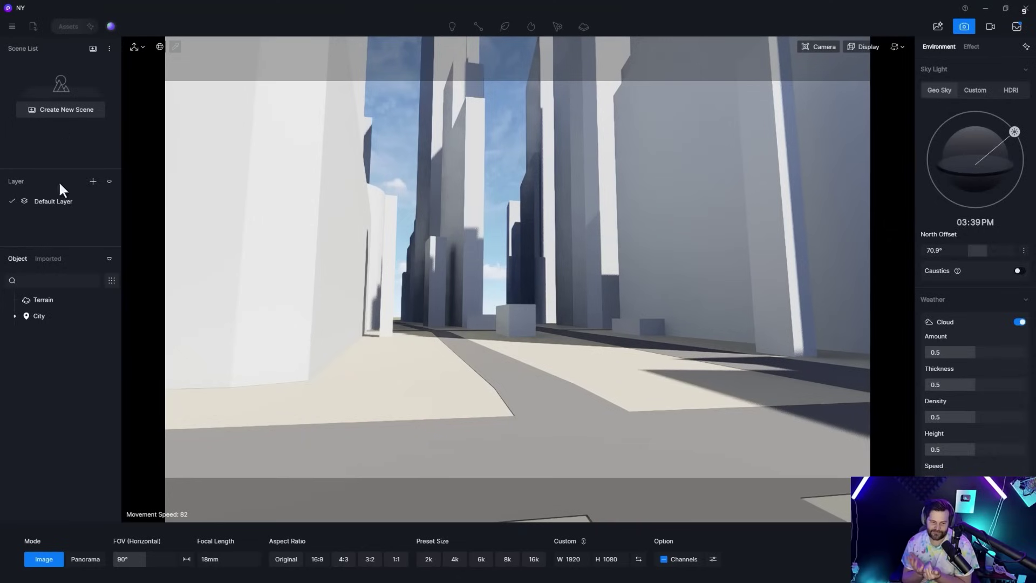
pyautogui.click(440, 230)
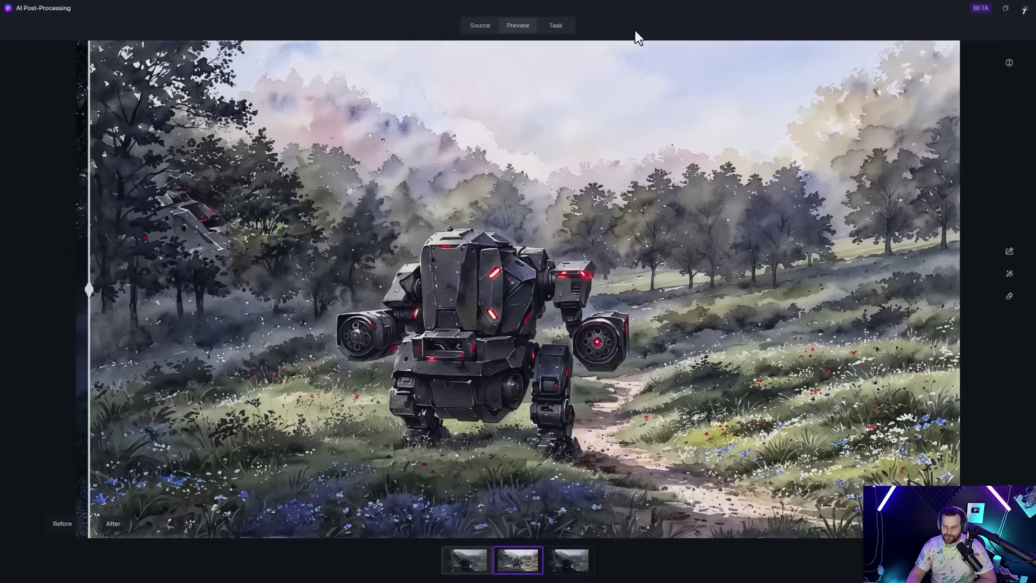
# Compare the watercolour-style mech image with its original render and close AI Post-Processing
pyautogui.moveTo(89, 289); pyautogui.dragTo(854, 289)
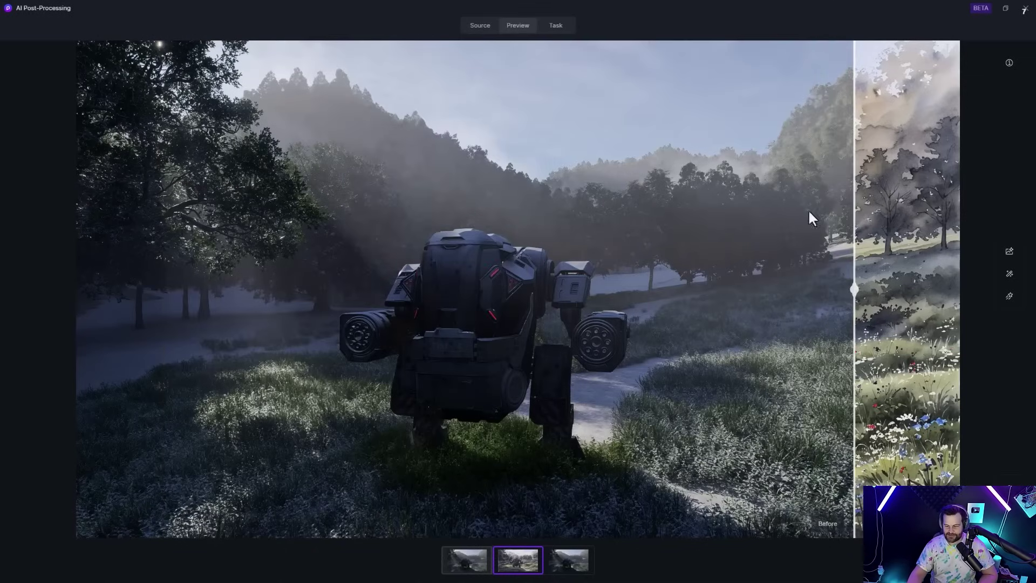
pyautogui.click(1005, 8)
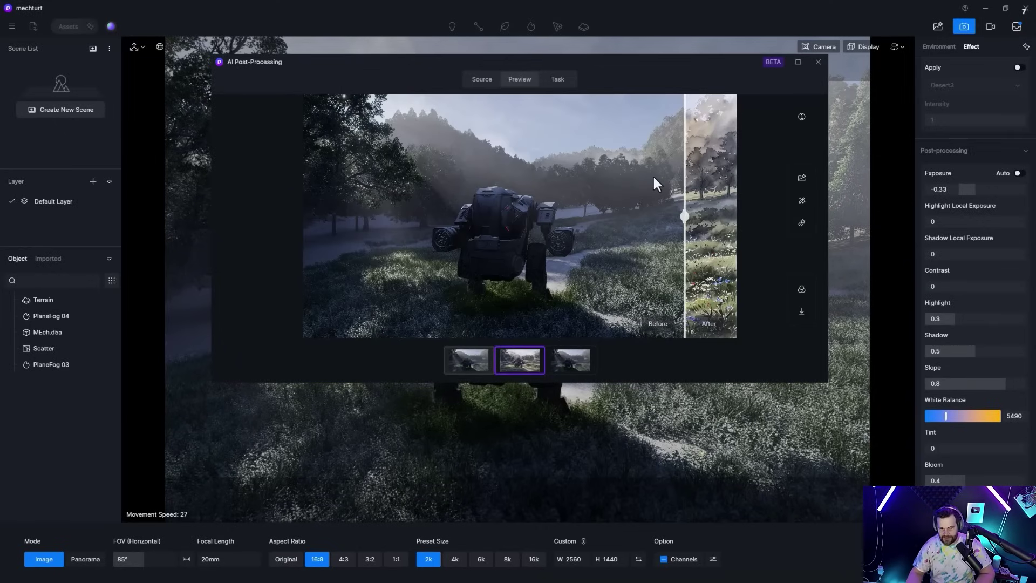
pyautogui.moveTo(692, 214); pyautogui.dragTo(595, 265)
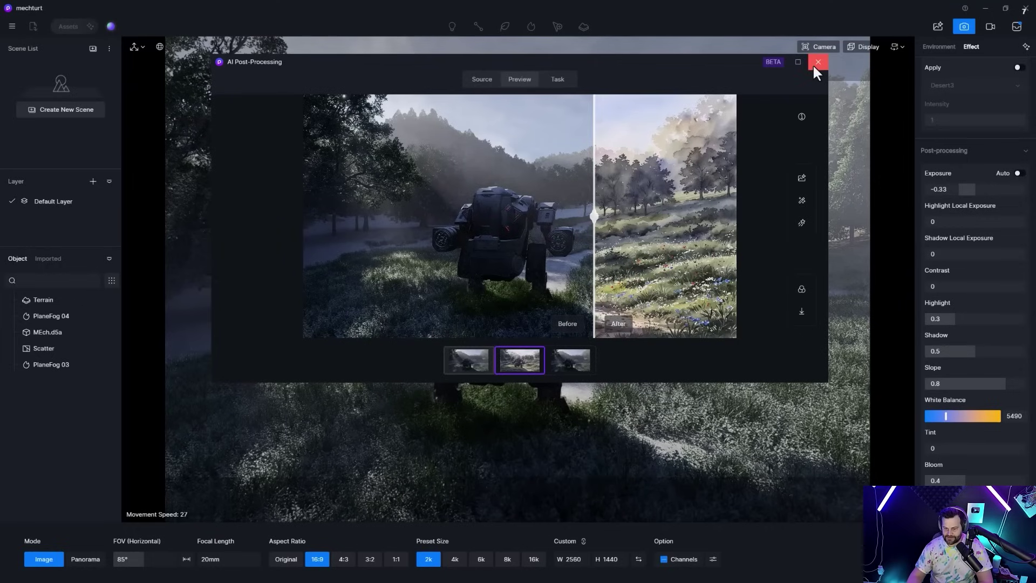
pyautogui.moveTo(689, 62); pyautogui.dragTo(691, 85)
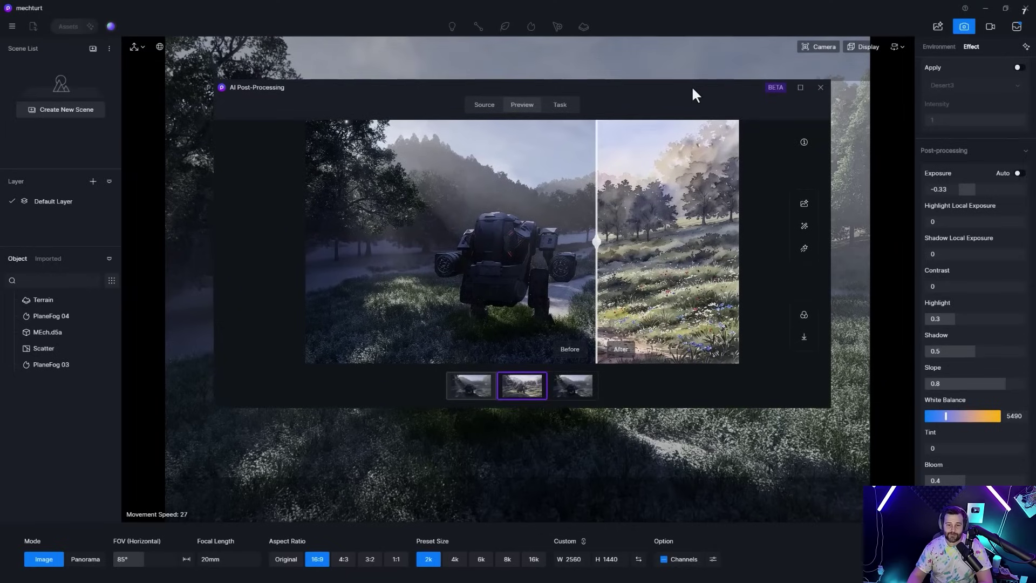
pyautogui.click(823, 90)
# Move the mech along Y to -12076 and rotate it 22° about Z
pyautogui.click(511, 361)
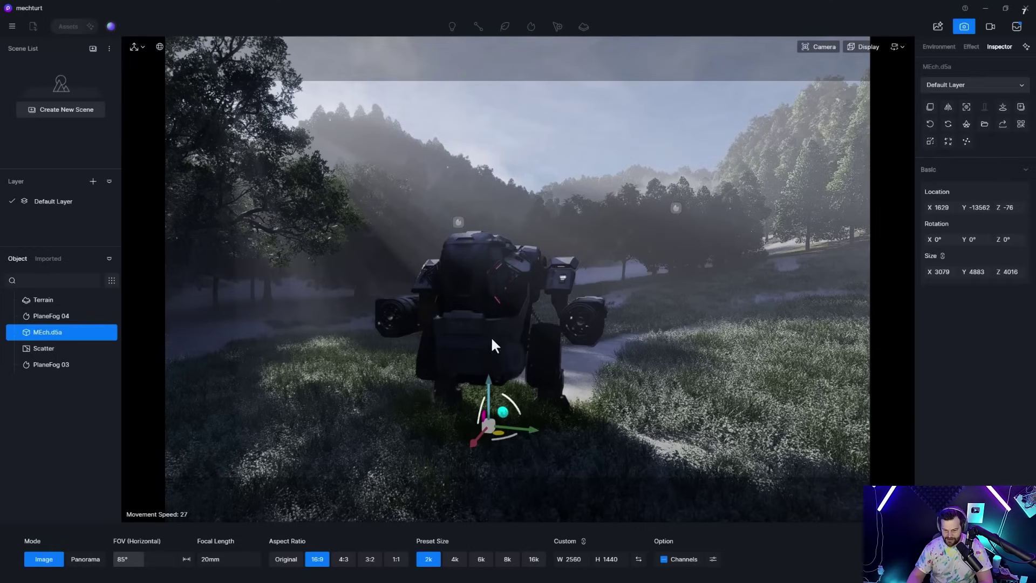
pyautogui.moveTo(556, 429); pyautogui.dragTo(602, 431)
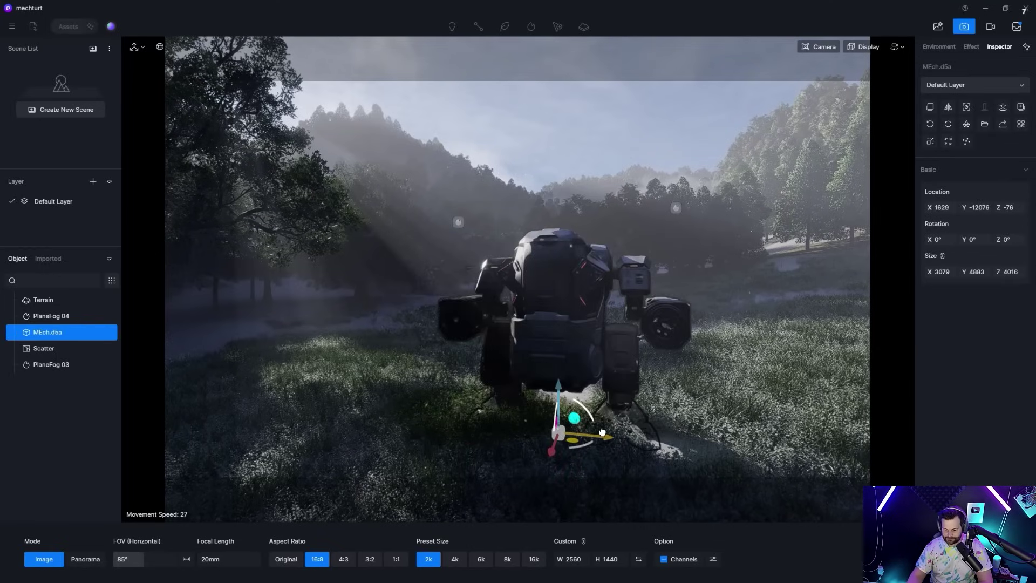
pyautogui.moveTo(531, 423); pyautogui.dragTo(534, 447)
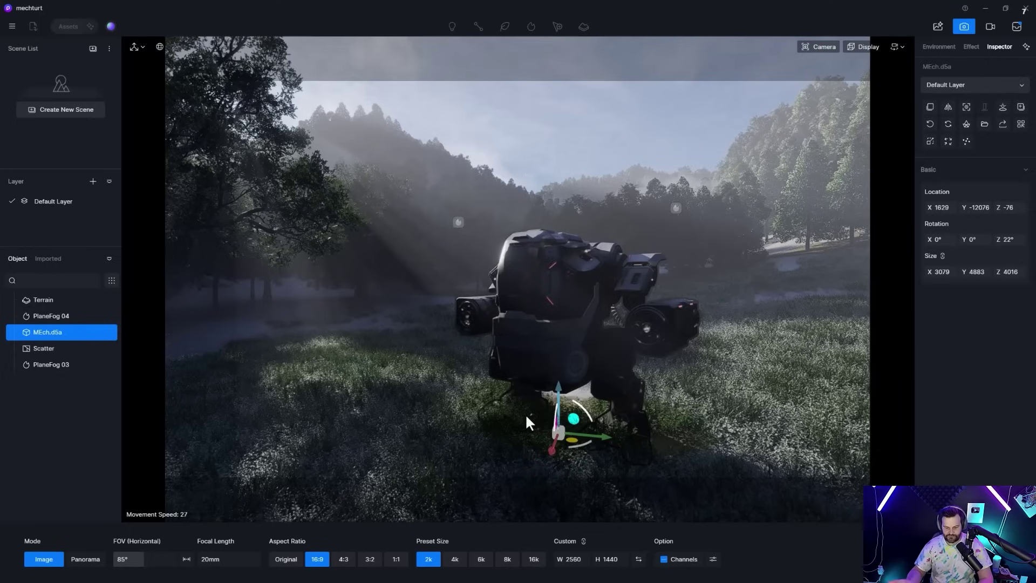
# Set the output to a custom size of 1920 by 1080 and bring the mech view into AI Post-Processing
pyautogui.click(429, 558)
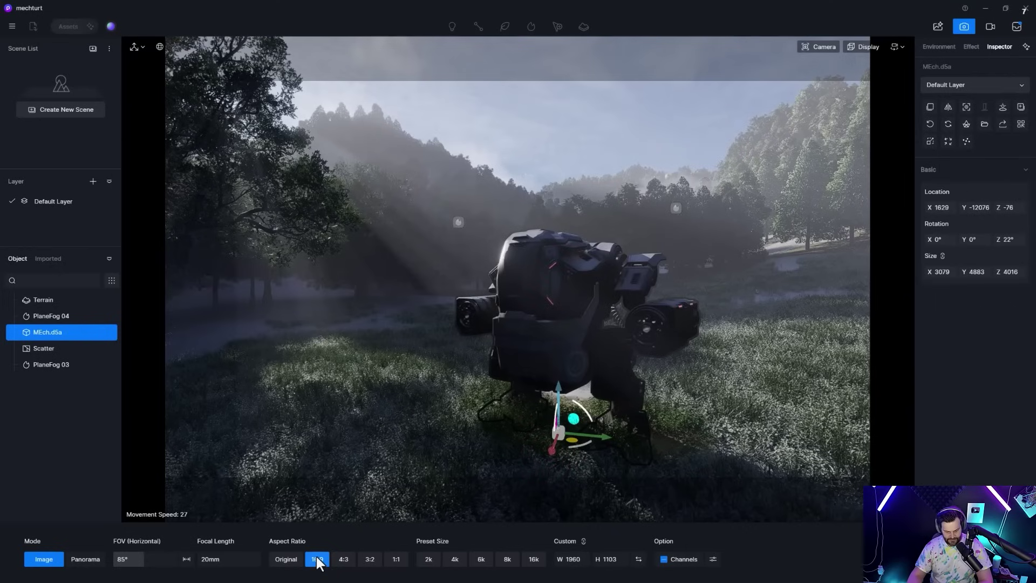
pyautogui.click(573, 559)
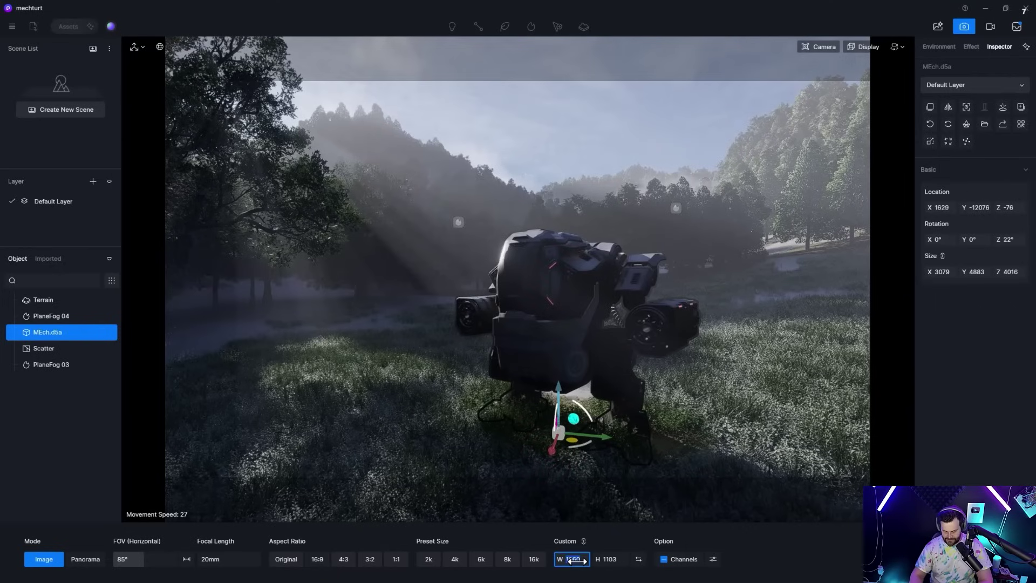
pyautogui.write('1920')
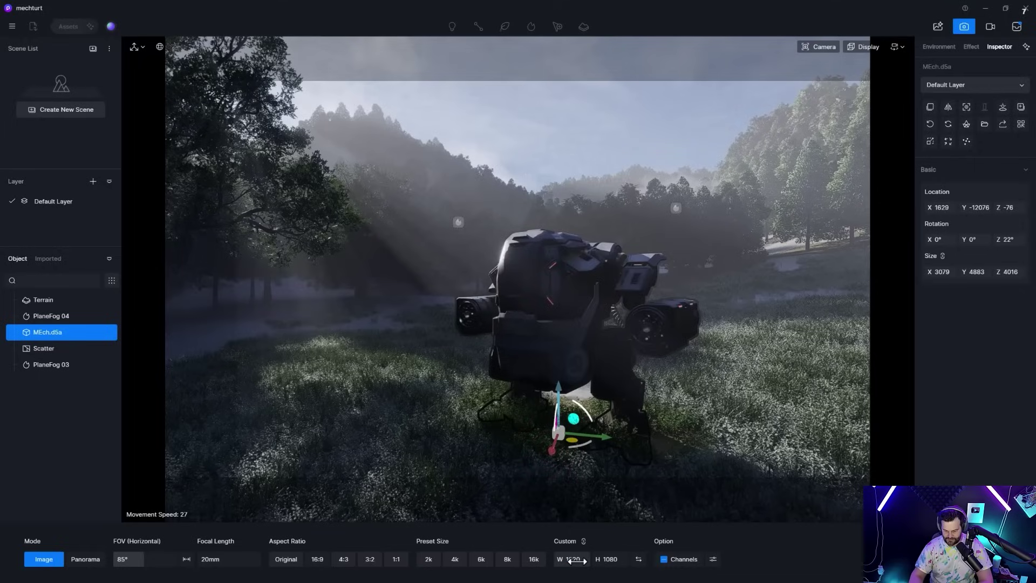
pyautogui.press('Return')
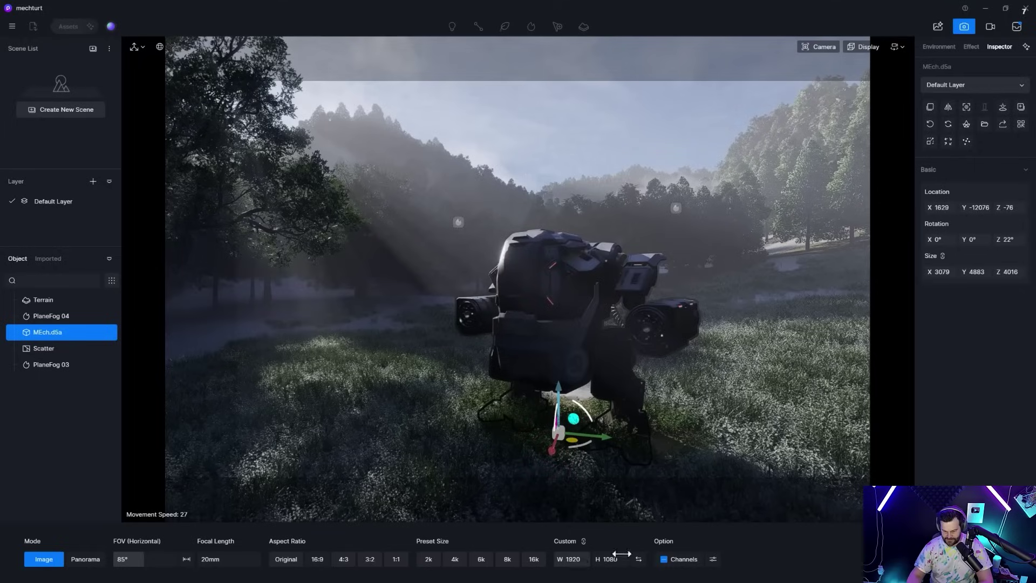
pyautogui.click(426, 559)
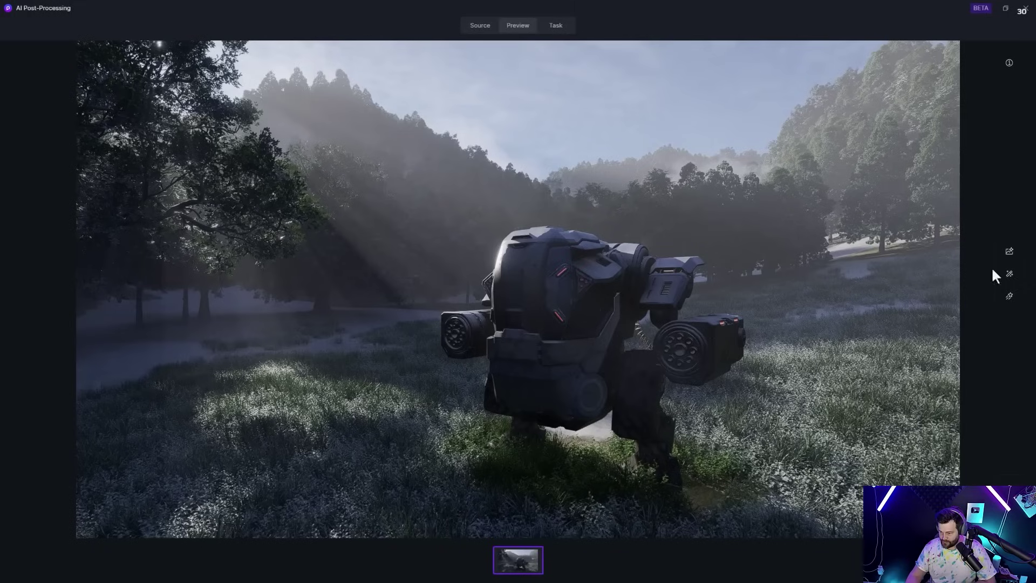
# Run a realistic AI Style Transfer on the mech render with Image_1.png as the reference image
pyautogui.click(1009, 273)
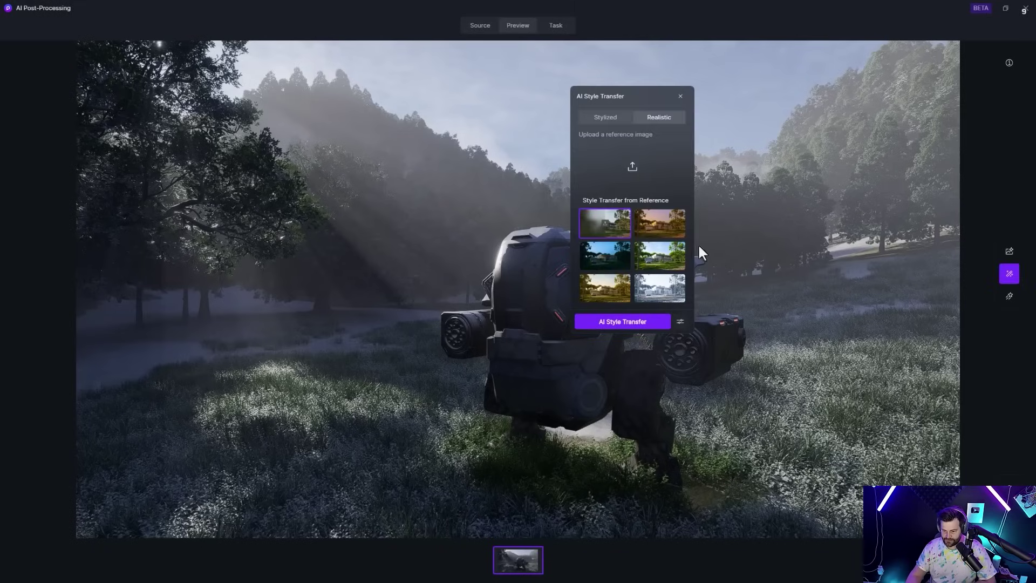
pyautogui.click(631, 163)
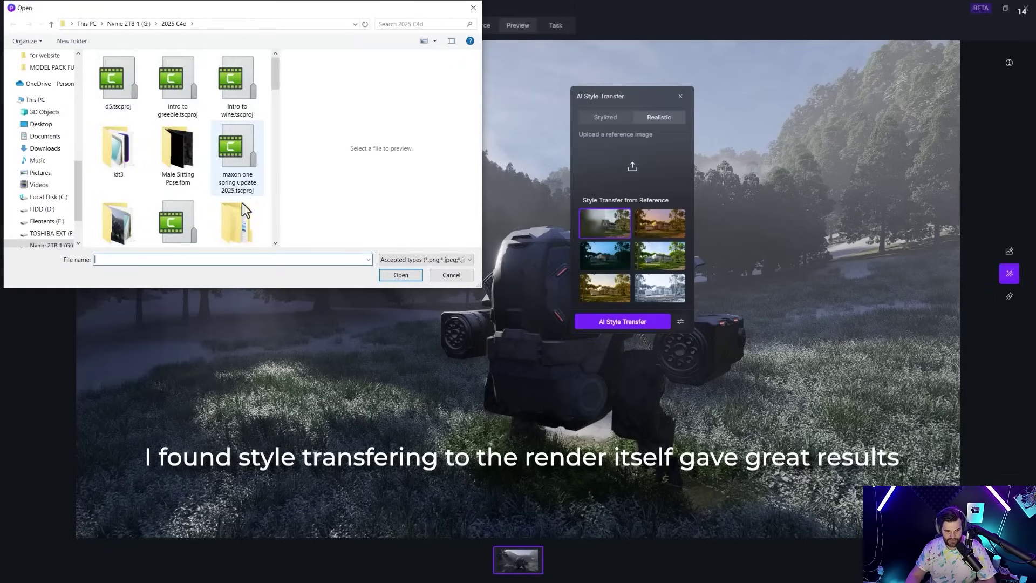
pyautogui.scroll(-5, 242, 206)
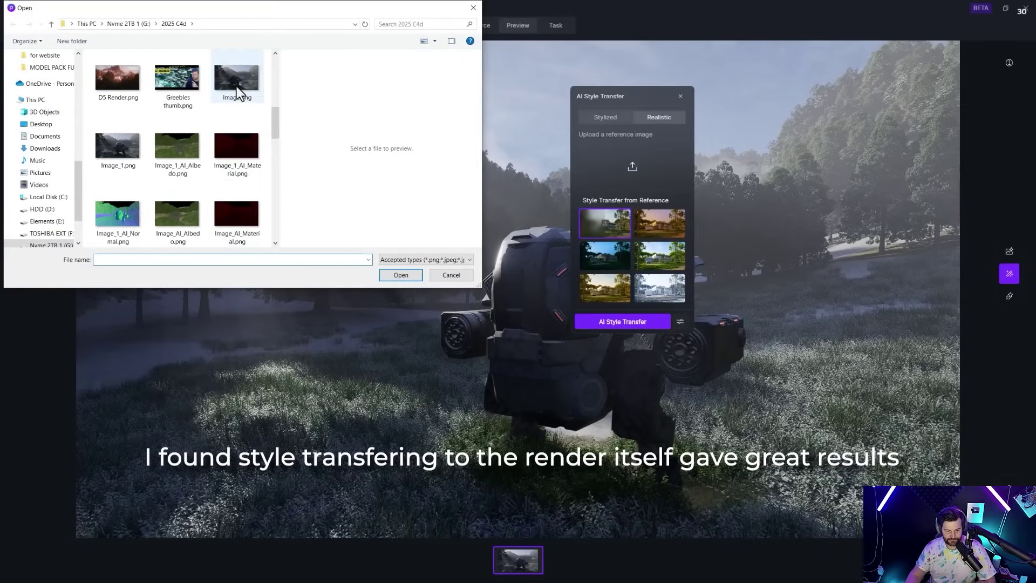
pyautogui.click(105, 159)
pyautogui.click(411, 275)
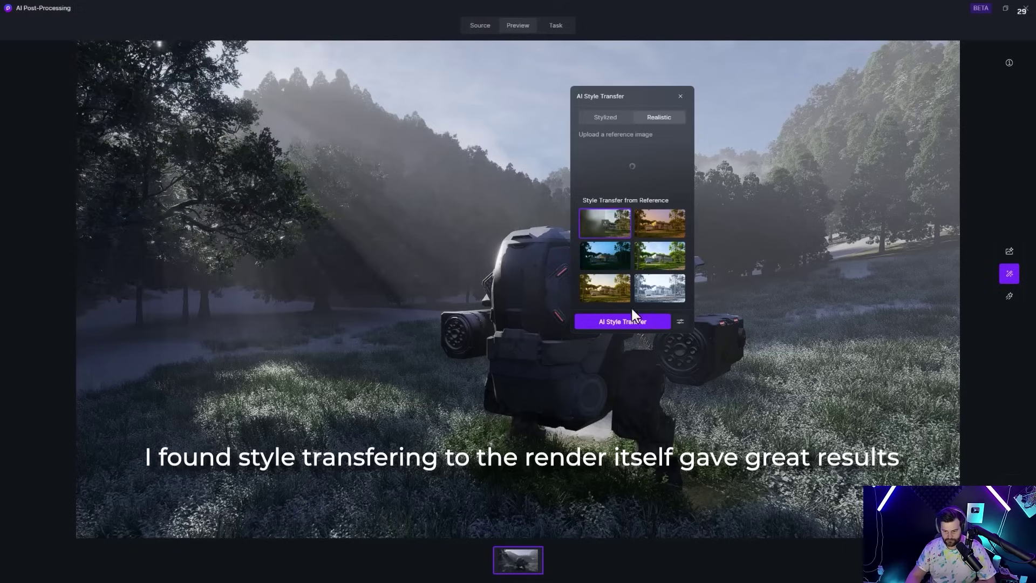
pyautogui.click(680, 322)
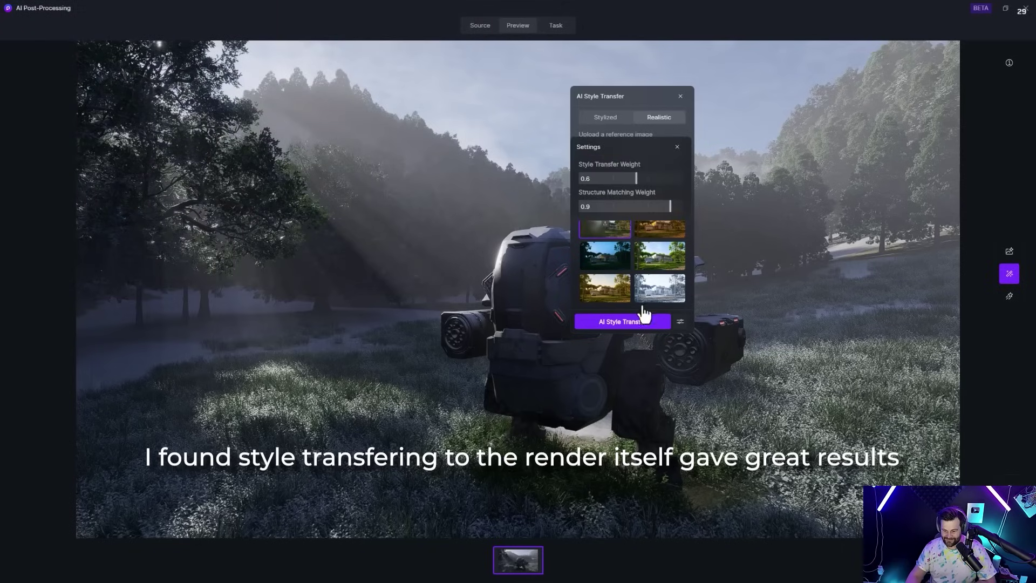
pyautogui.click(628, 322)
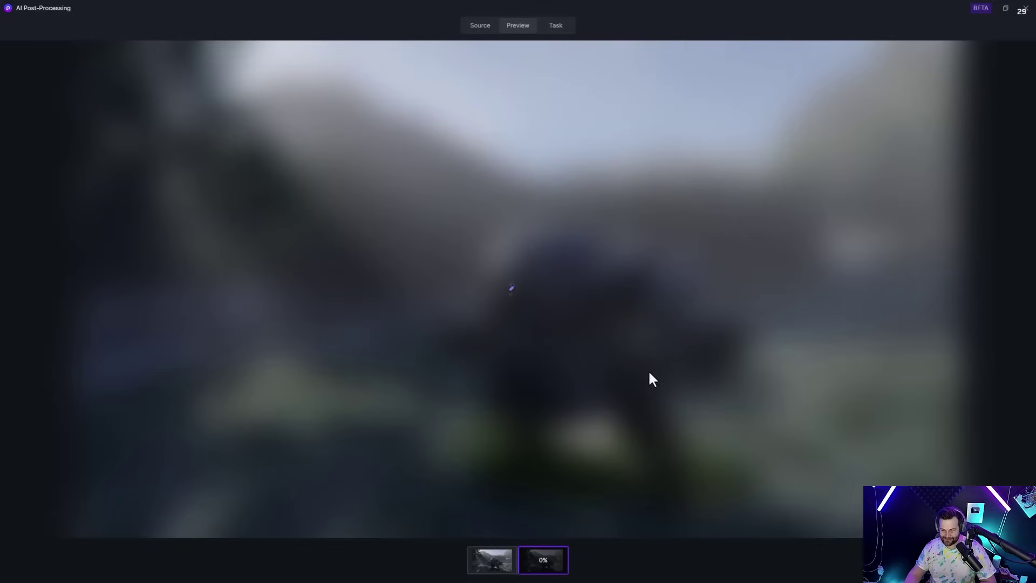
# Return to the original mech render and load the foggy brutalist sci-fi landscape image as the realistic style reference
pyautogui.click(496, 555)
pyautogui.click(1009, 274)
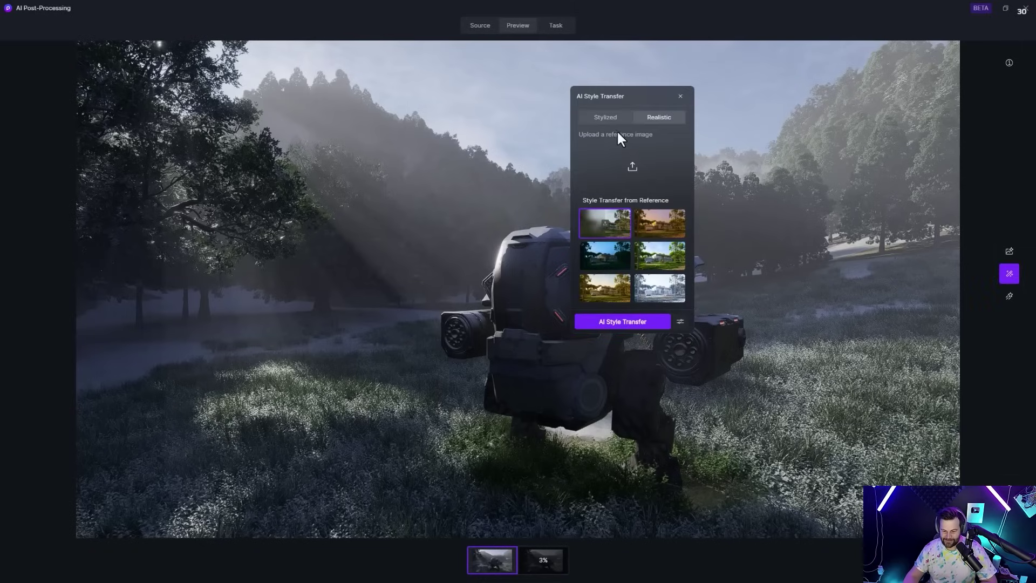
pyautogui.click(630, 156)
pyautogui.scroll(-5, 203, 201)
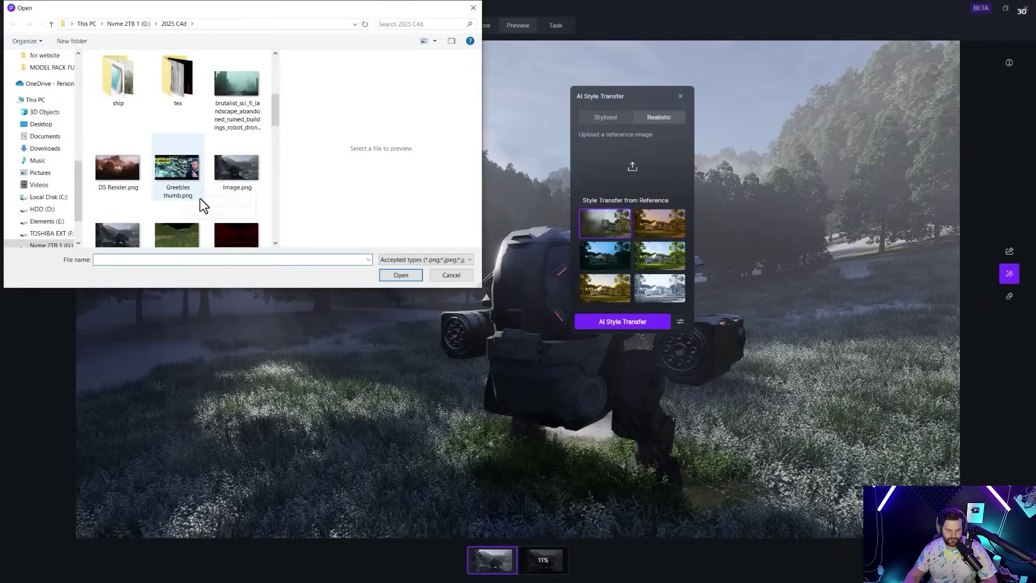
pyautogui.scroll(5, 205, 202)
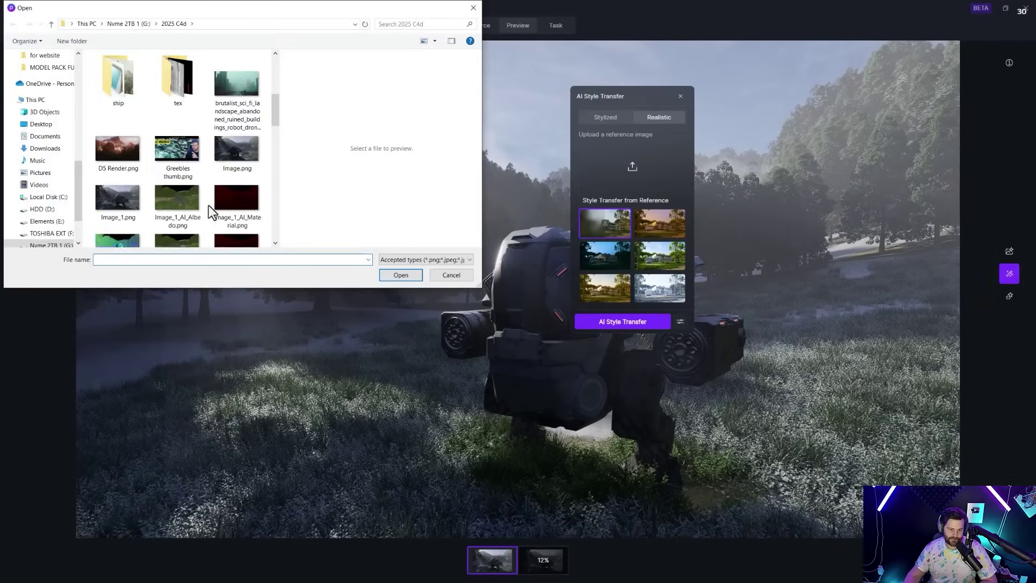
pyautogui.click(232, 91)
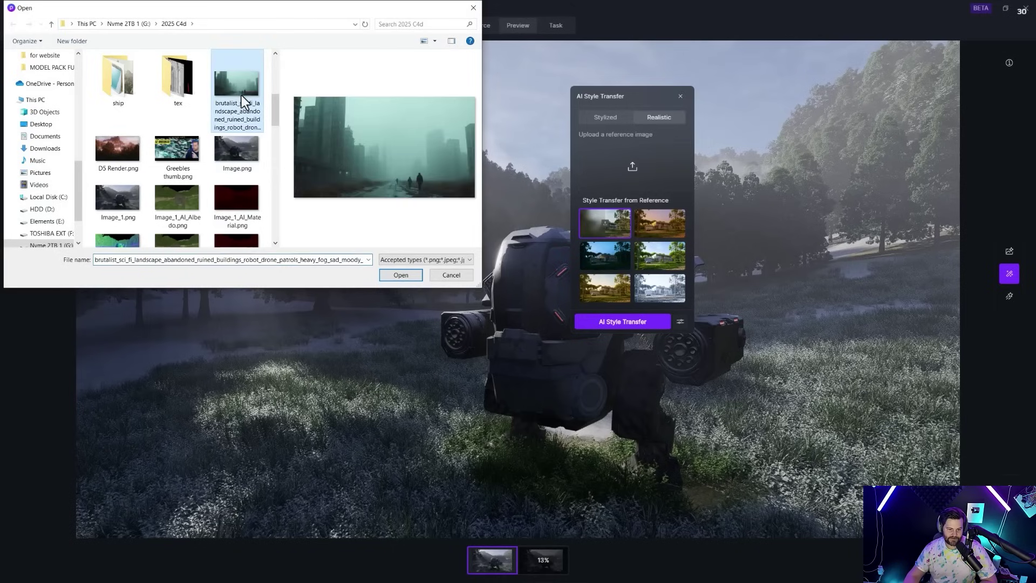
pyautogui.click(400, 275)
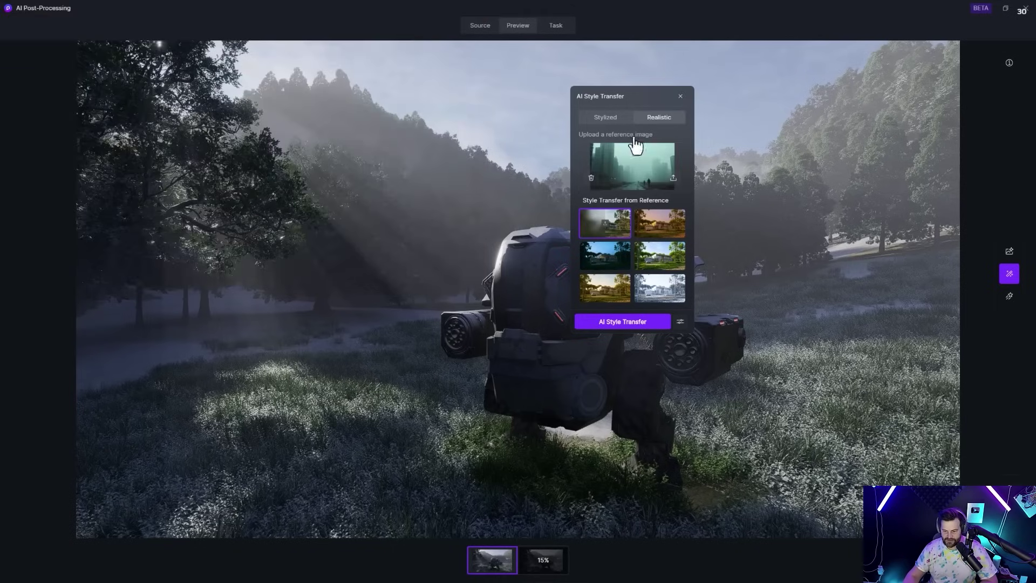
# Set the structure matching weight to 1 and the style transfer weight to 0.2, and run the AI Style Transfer
pyautogui.click(681, 322)
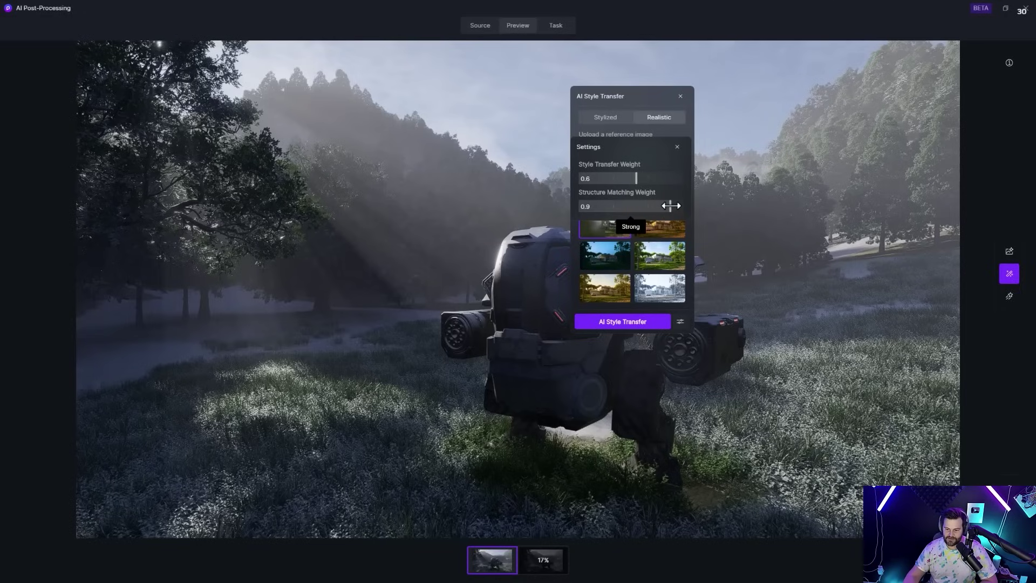
pyautogui.moveTo(670, 206); pyautogui.dragTo(685, 204)
pyautogui.moveTo(638, 179); pyautogui.dragTo(590, 179)
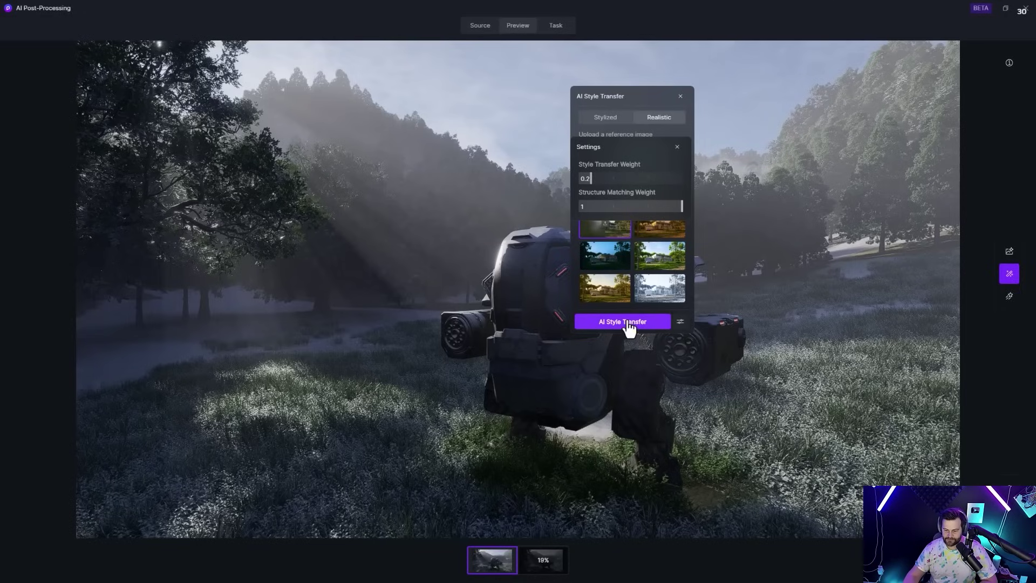
pyautogui.click(624, 329)
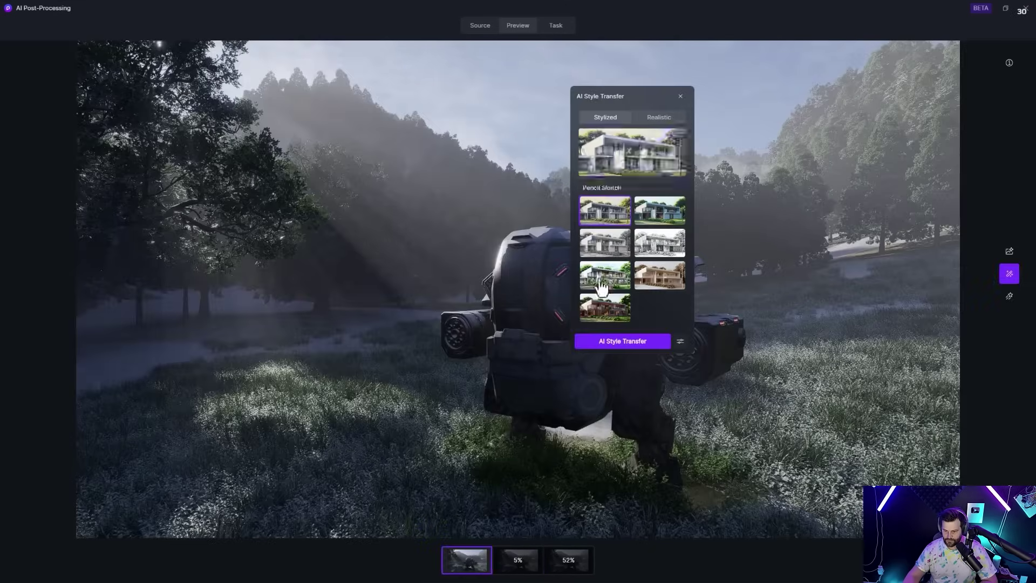
# Apply the stylized Voxel look to the mech render with AI Style Transfer and compare it with the original
pyautogui.click(606, 308)
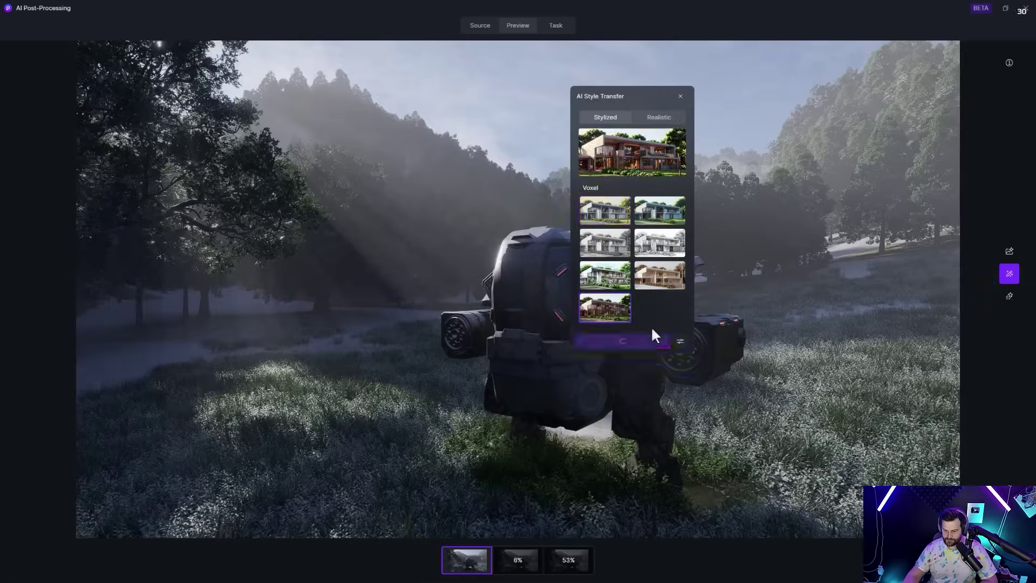
pyautogui.click(653, 340)
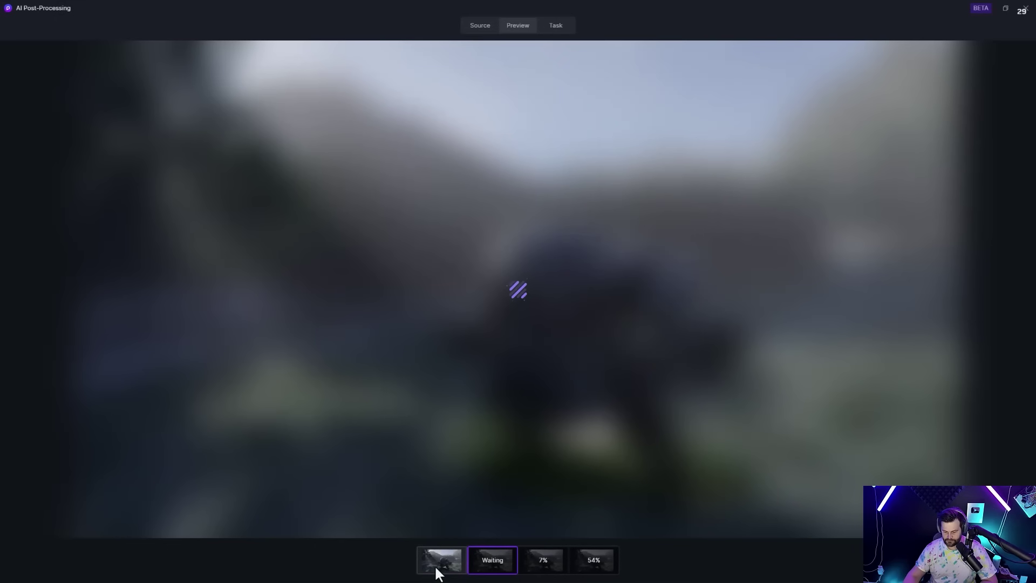
pyautogui.click(447, 552)
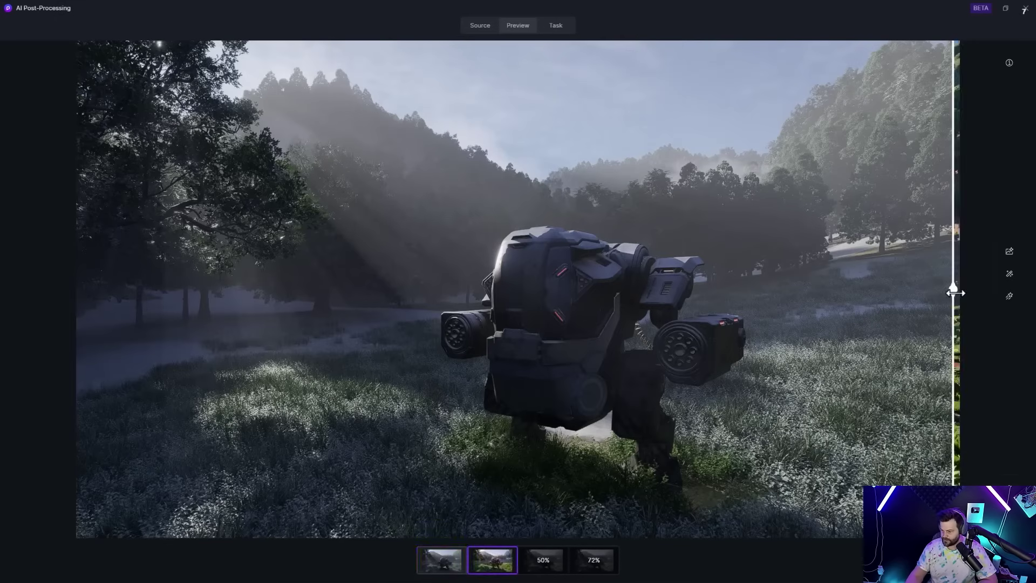
pyautogui.moveTo(953, 288); pyautogui.dragTo(2, 308)
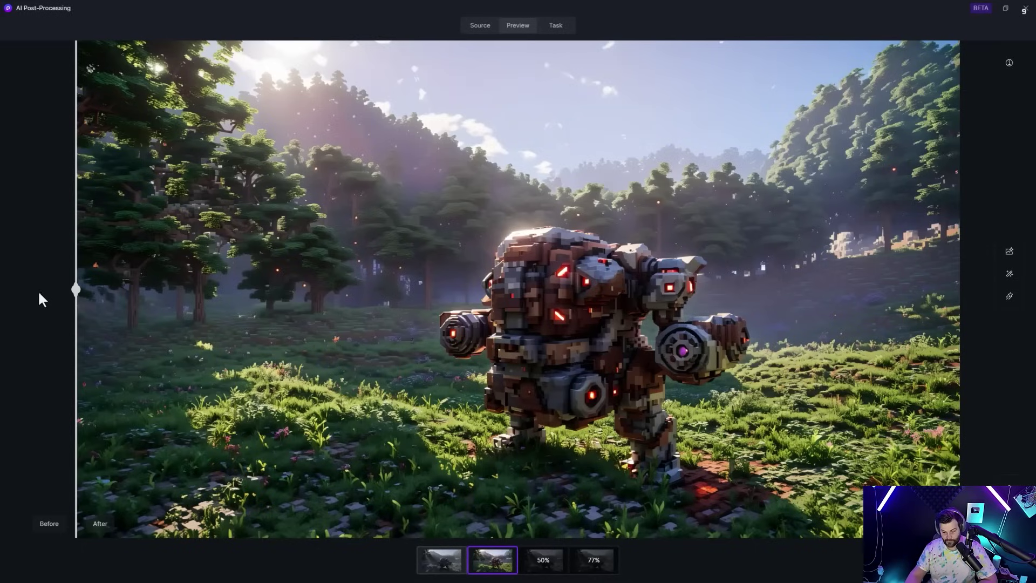
pyautogui.moveTo(76, 302); pyautogui.dragTo(2, 344)
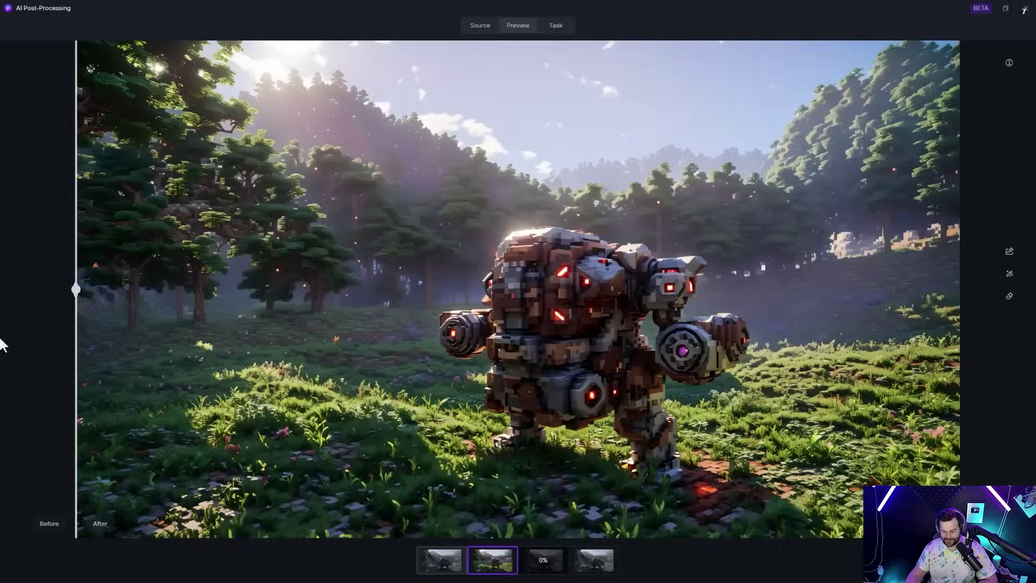
# Bring the original mech render back over the Voxel result, and compare the sunlit meadow style transfer with the original
pyautogui.moveTo(76, 302); pyautogui.dragTo(963, 306)
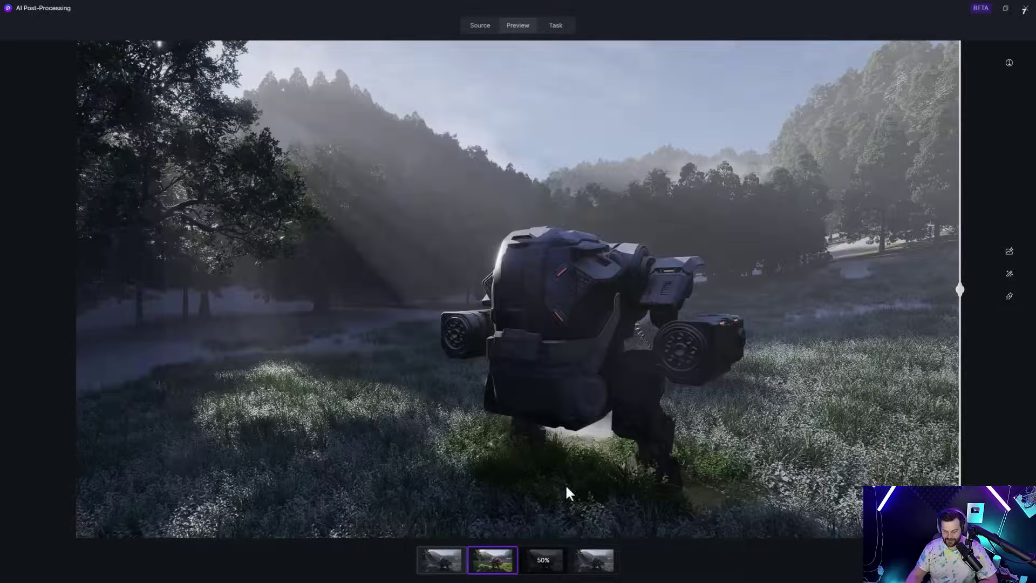
pyautogui.click(590, 556)
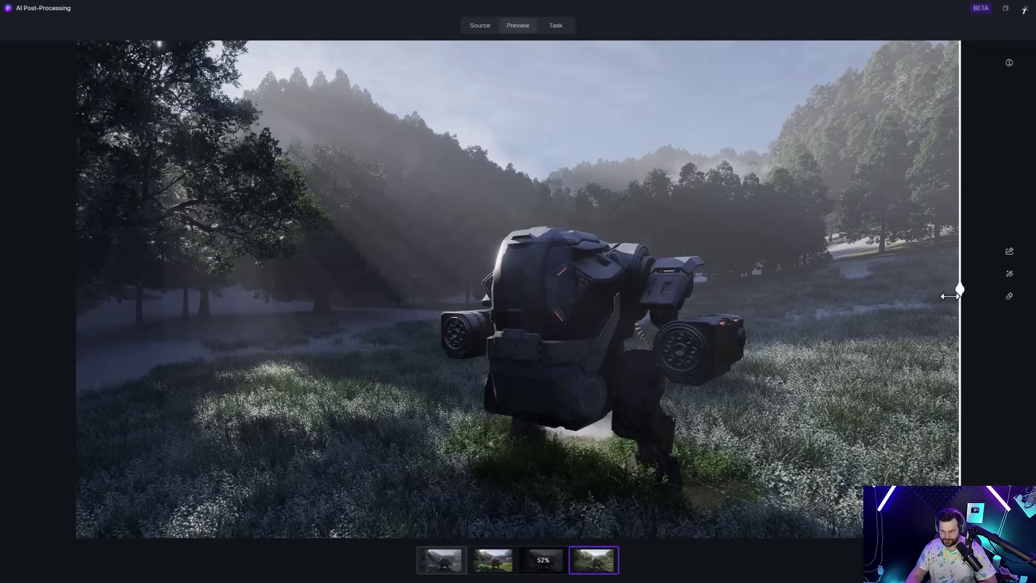
pyautogui.moveTo(948, 291); pyautogui.dragTo(770, 309)
pyautogui.moveTo(769, 309); pyautogui.dragTo(485, 306)
pyautogui.moveTo(602, 316); pyautogui.dragTo(135, 372)
pyautogui.moveTo(383, 369); pyautogui.dragTo(33, 404)
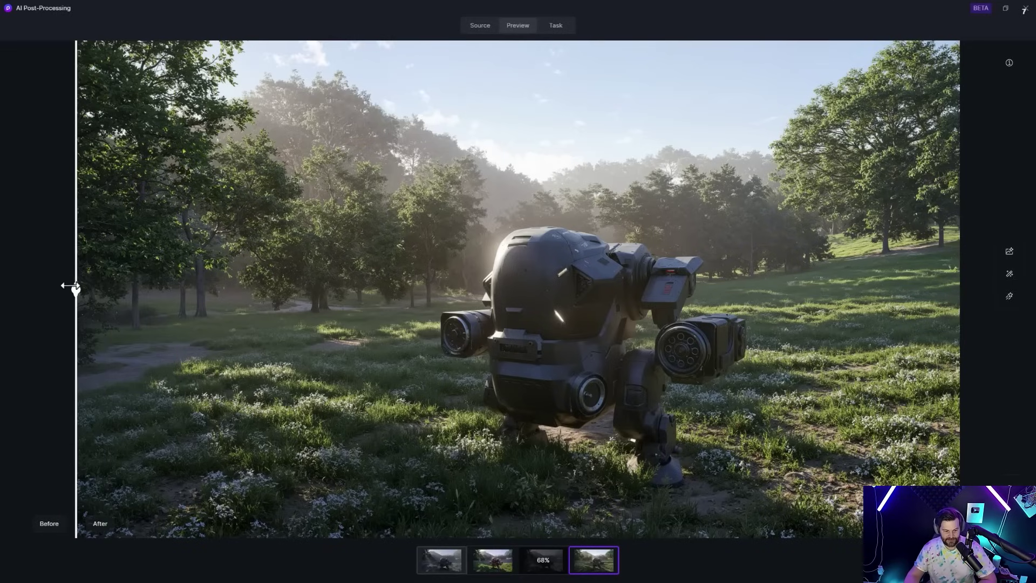
pyautogui.moveTo(70, 287); pyautogui.dragTo(8, 345)
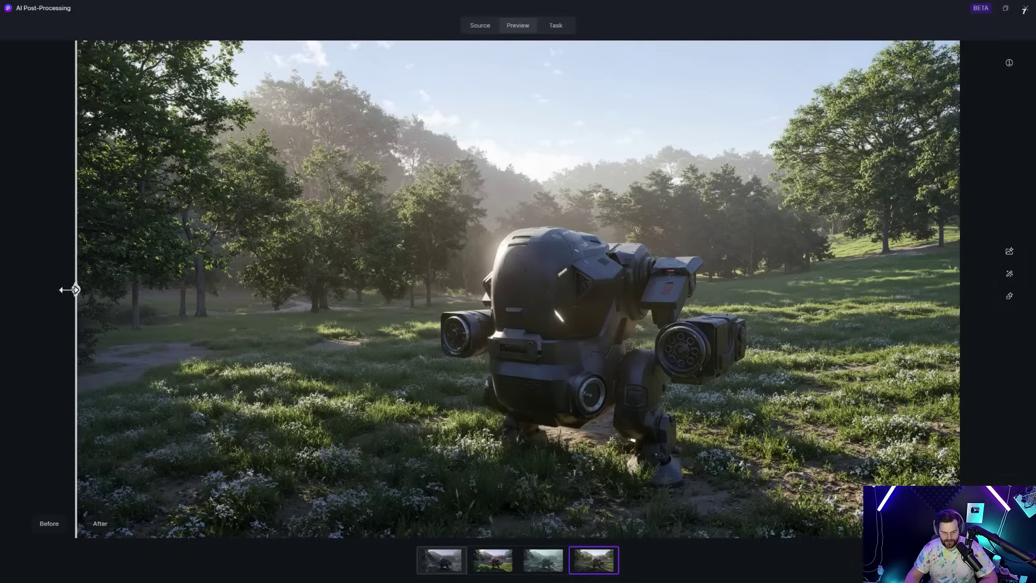
# Compare the foggy teal style transfer result with the original mech render across the full image
pyautogui.moveTo(72, 289); pyautogui.dragTo(925, 291)
pyautogui.click(544, 563)
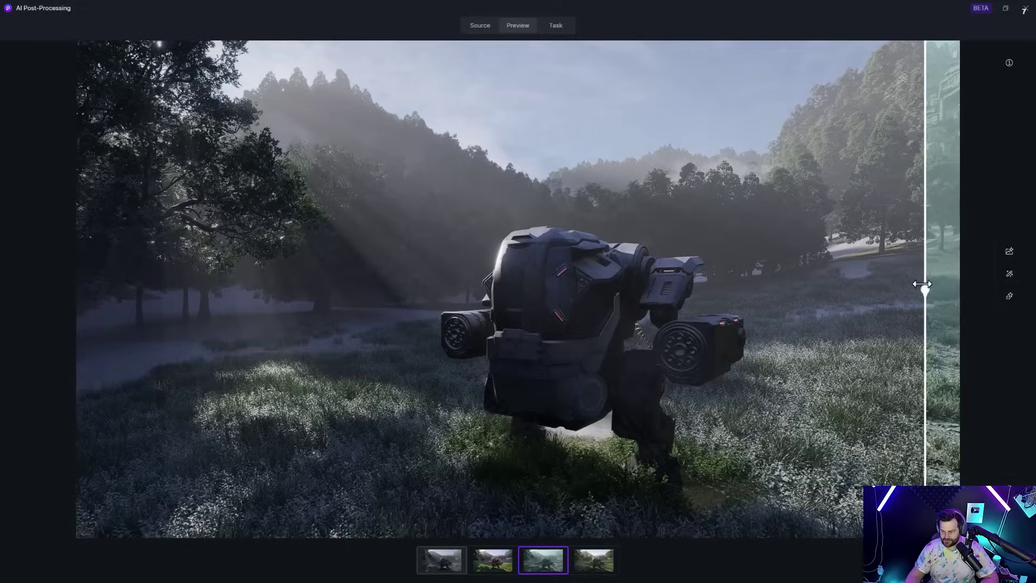
pyautogui.moveTo(925, 289); pyautogui.dragTo(61, 322)
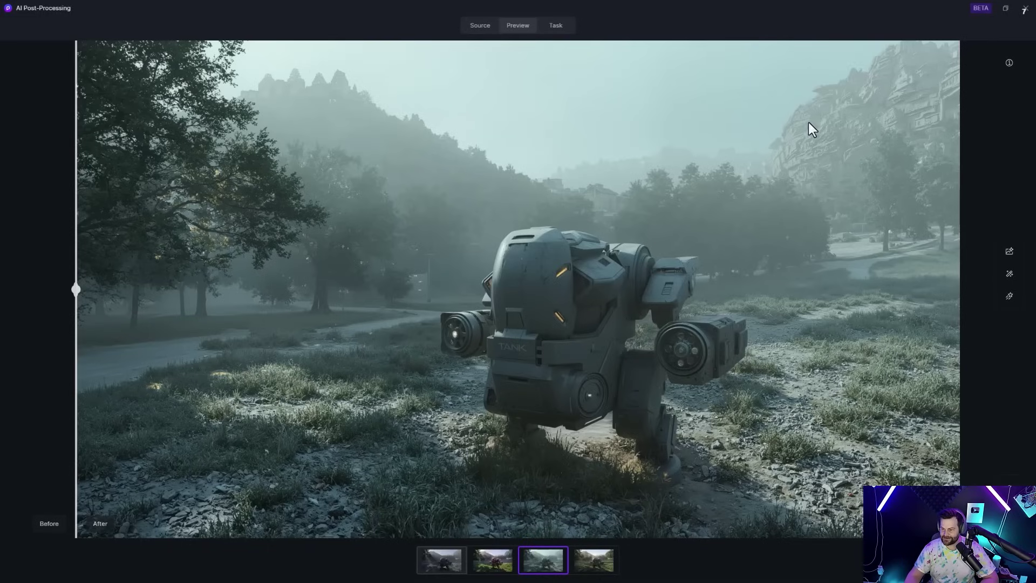
pyautogui.moveTo(76, 289); pyautogui.dragTo(24, 313)
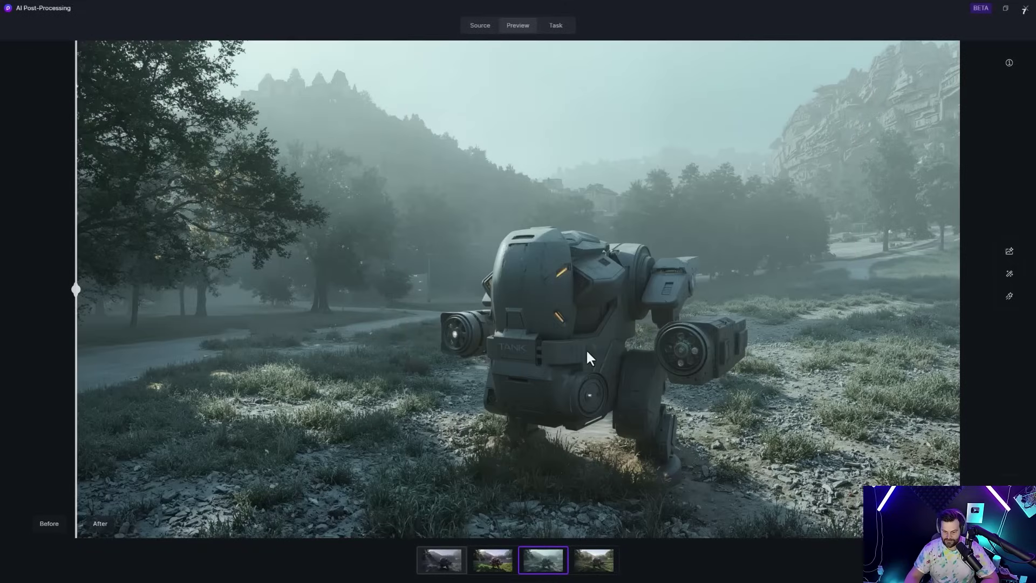
pyautogui.moveTo(92, 318); pyautogui.dragTo(5, 398)
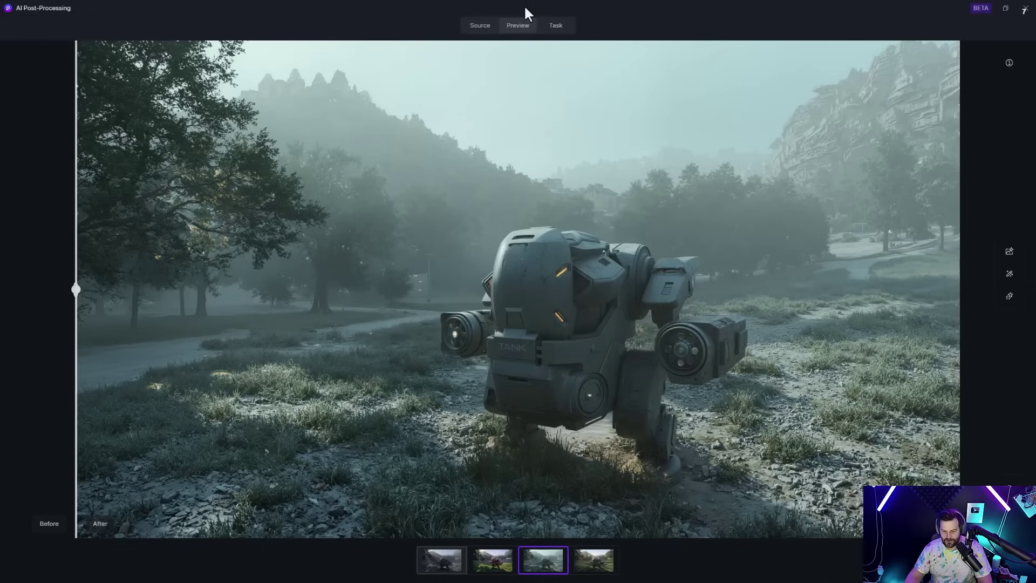
# Review the Voxel, sunlit meadow and foggy teal versions of the mech in turn, ending on the sunlit meadow one
pyautogui.click(492, 561)
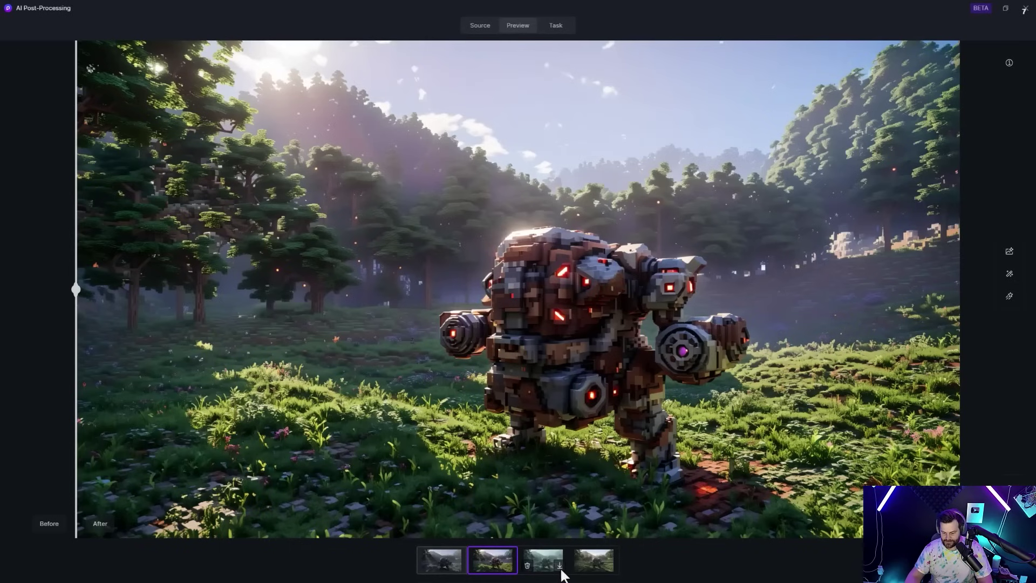
pyautogui.click(594, 562)
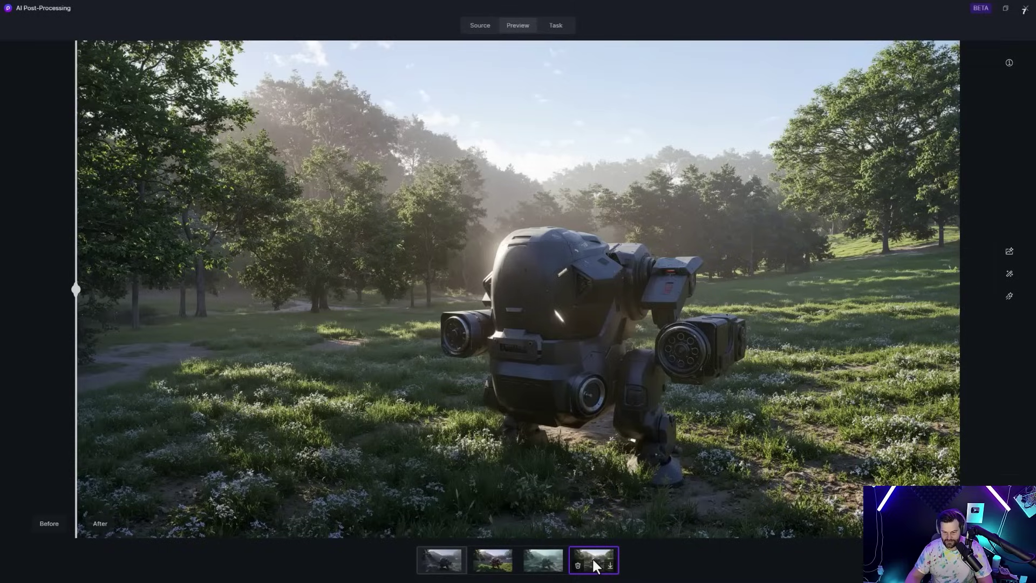
pyautogui.click(545, 555)
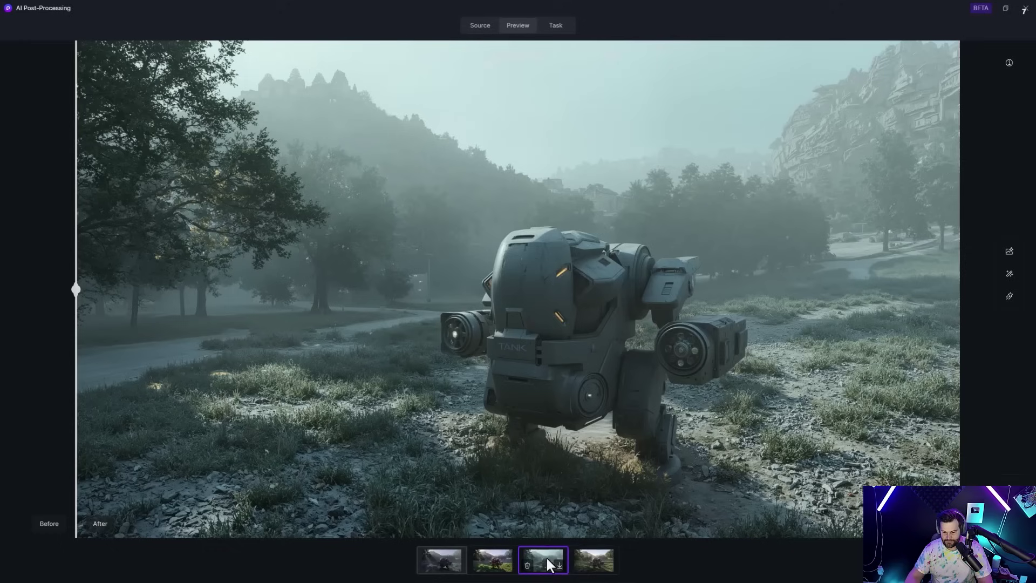
pyautogui.click(596, 555)
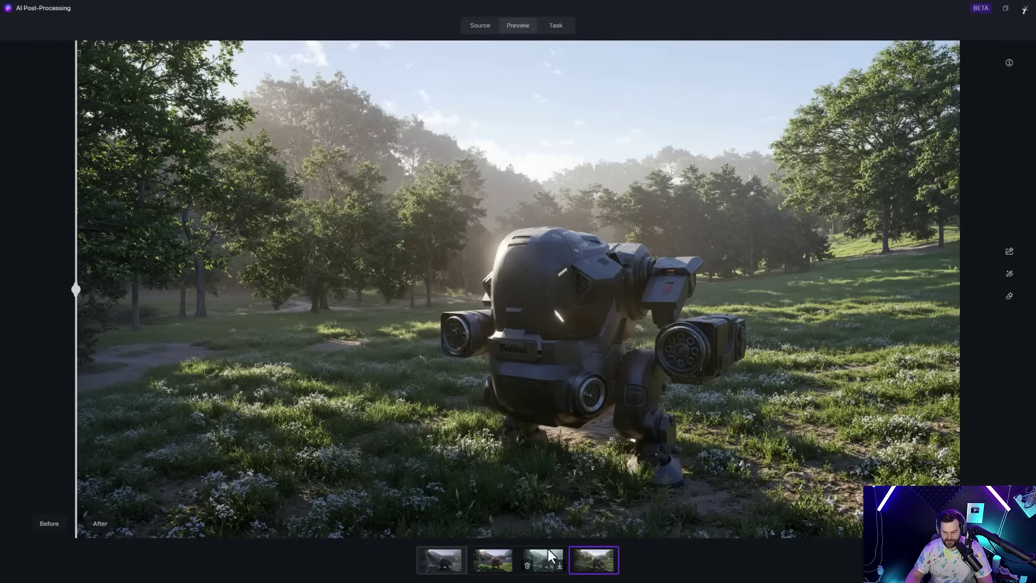
# Load the lonely_sci_fi_landscape image as the reference for a realistic AI Style Transfer of the sunlit meadow version
pyautogui.click(1007, 276)
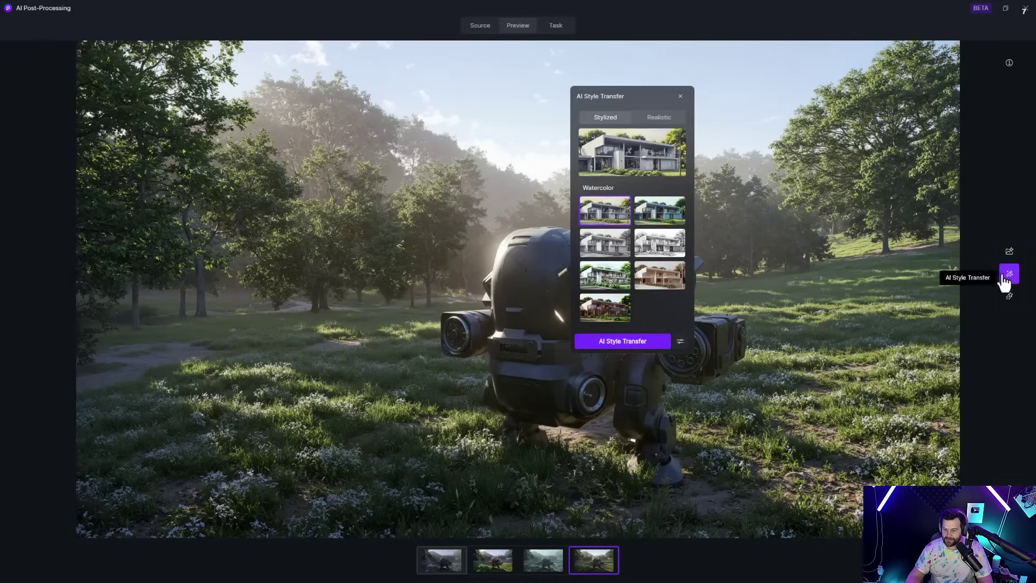
pyautogui.click(660, 119)
pyautogui.click(630, 164)
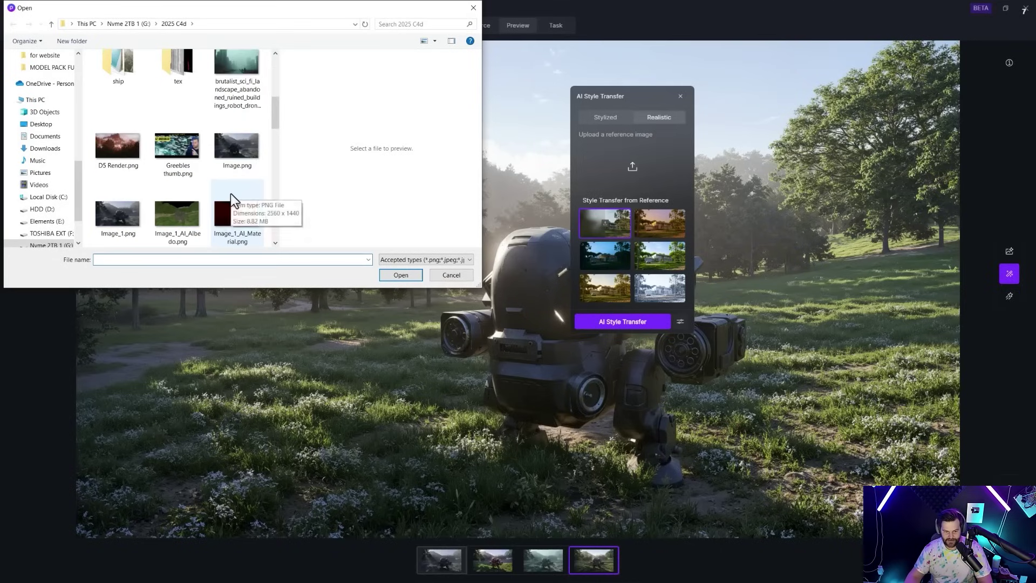
pyautogui.scroll(-6, 250, 181)
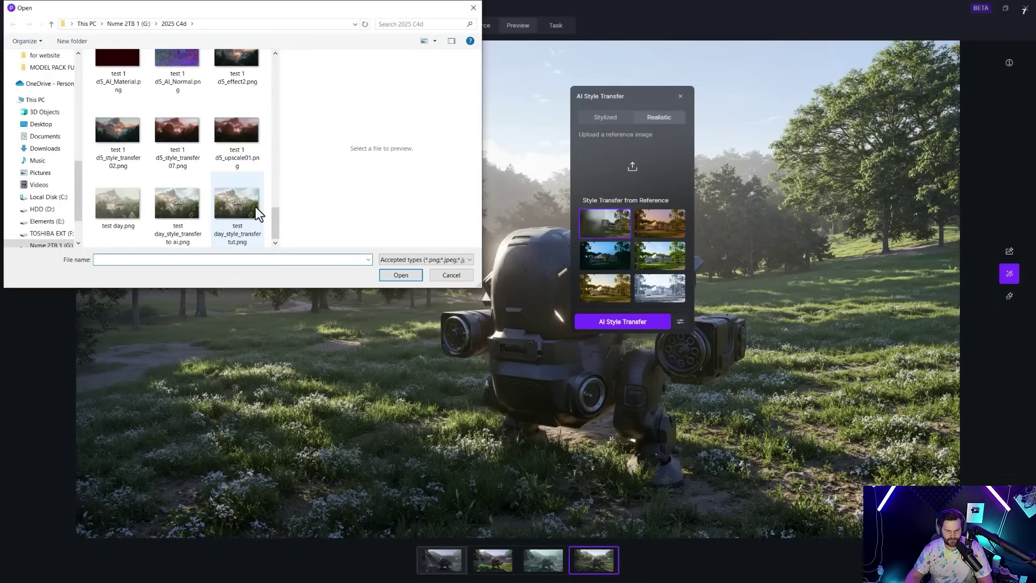
pyautogui.scroll(3, 246, 221)
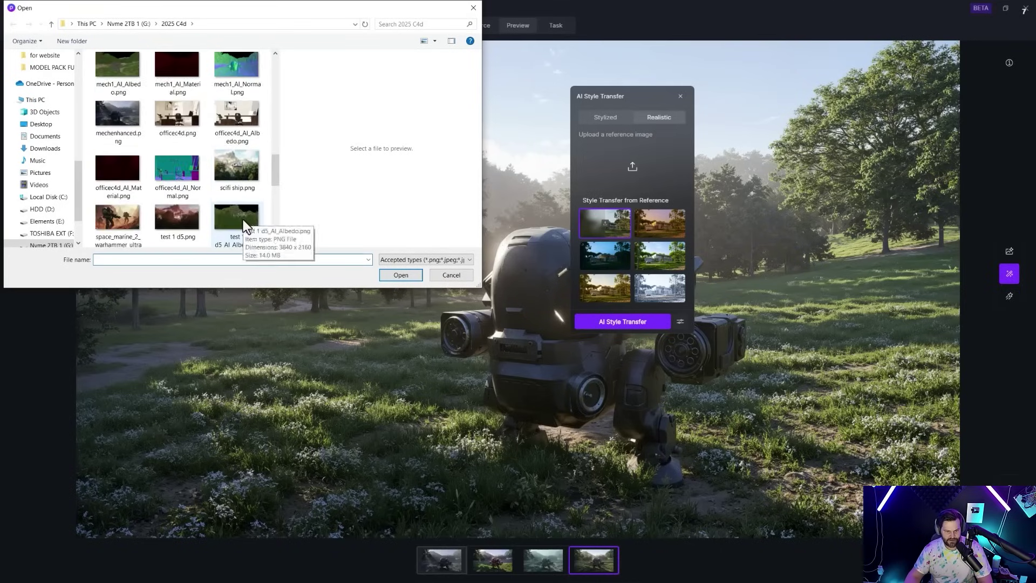
pyautogui.scroll(2, 243, 219)
pyautogui.click(172, 122)
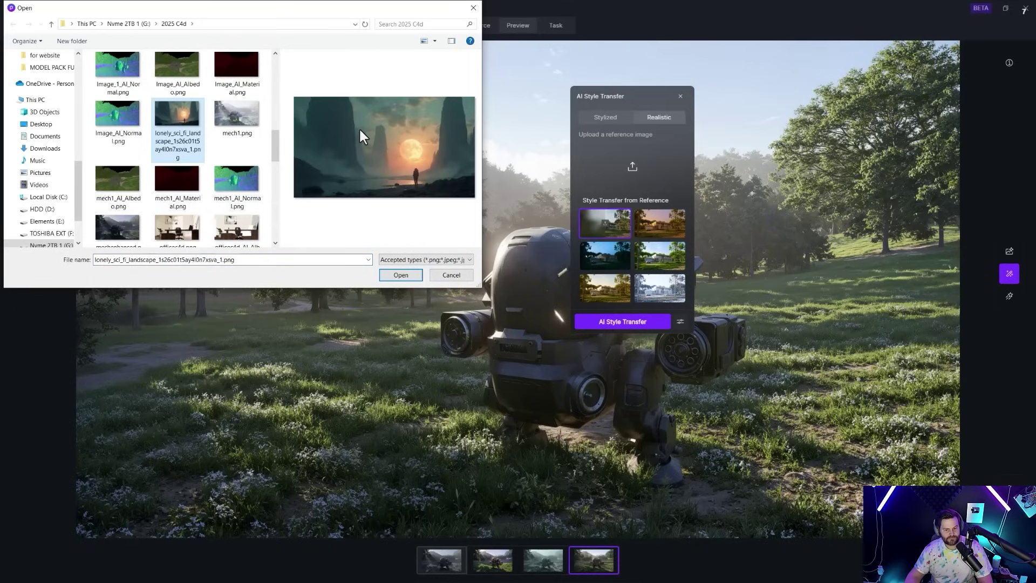
pyautogui.click(413, 273)
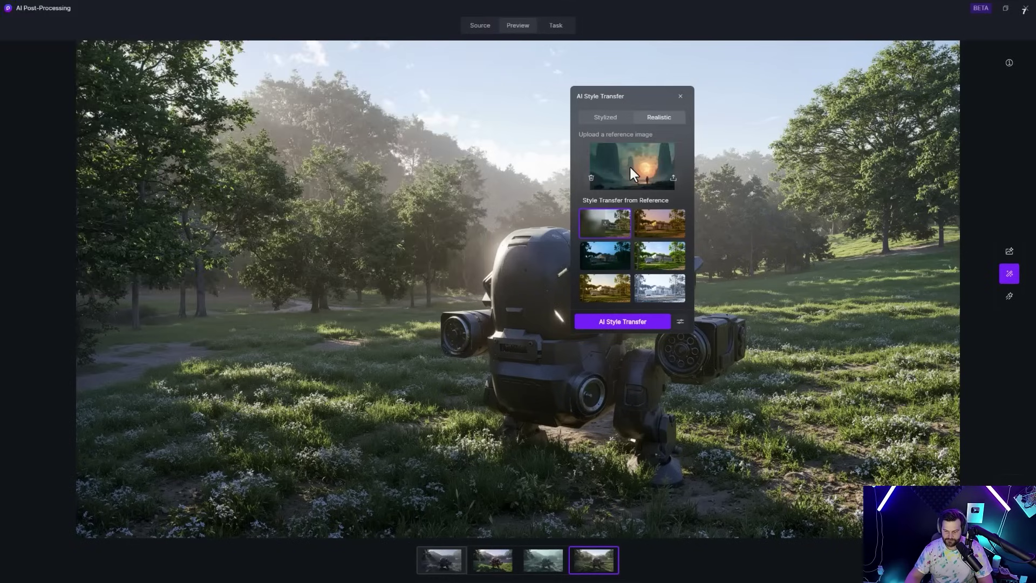
# Set the style transfer weight to 0.9 and the structure matching weight to 0.2, and run the AI Style Transfer
pyautogui.click(680, 322)
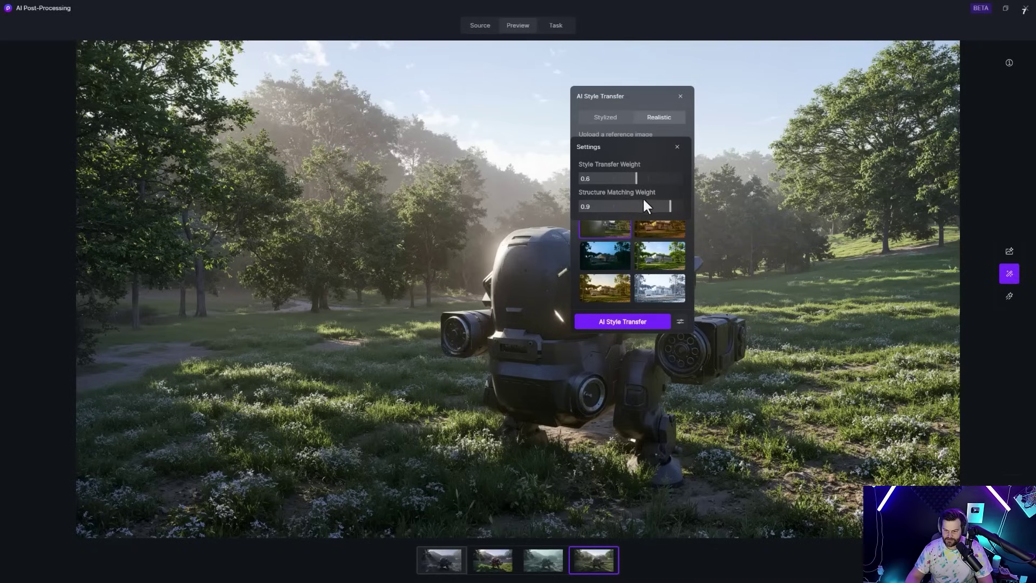
pyautogui.scroll(-7, 639, 198)
pyautogui.moveTo(635, 179); pyautogui.dragTo(669, 178)
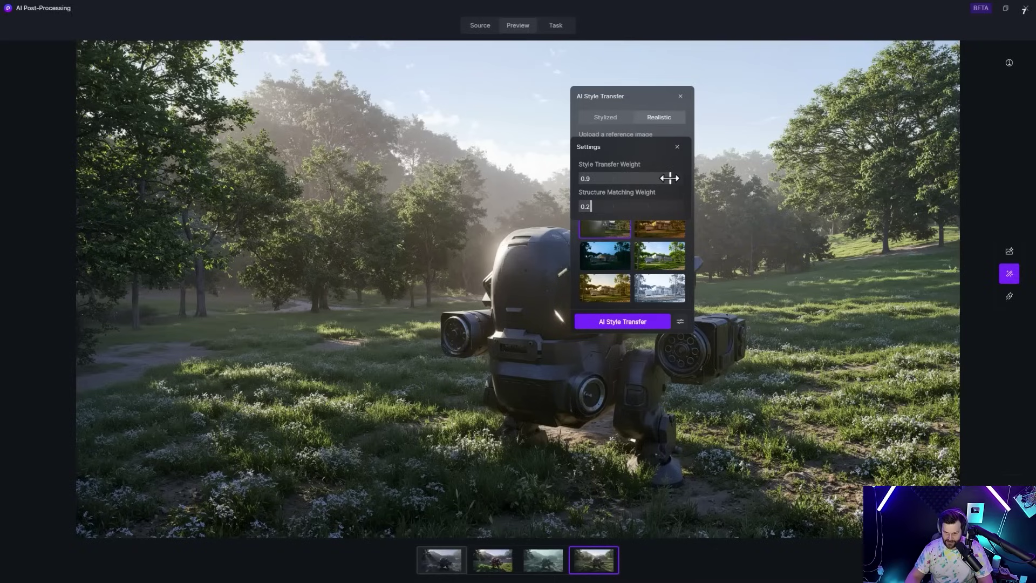
pyautogui.click(629, 323)
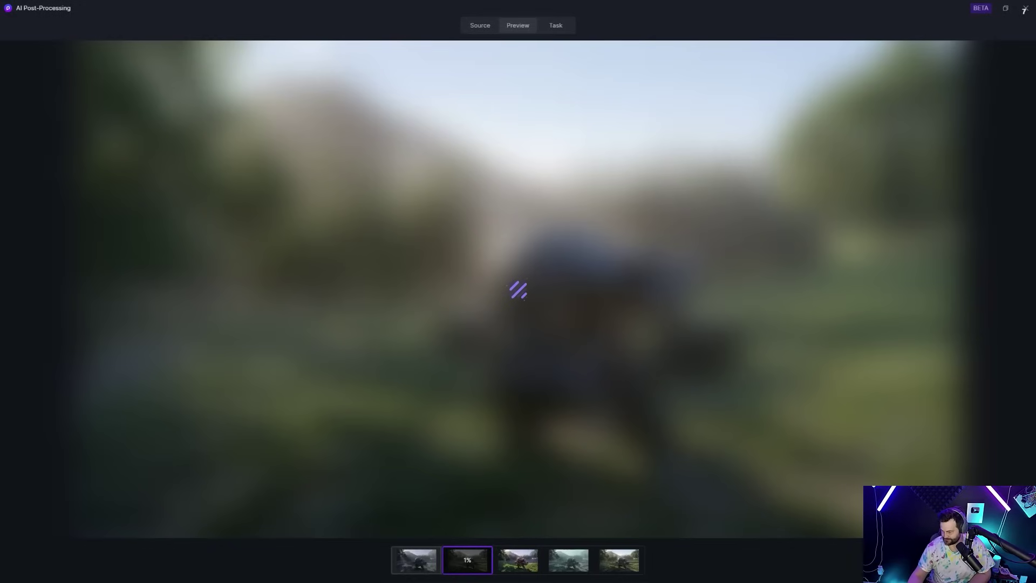
# Open test 1 d5_effect2.png from the 2025 C4d folder and browse the full-screen renders through test day_style_transferto ai.png
pyautogui.hotkey('alt', 'Tab')
pyautogui.click(295, 412)
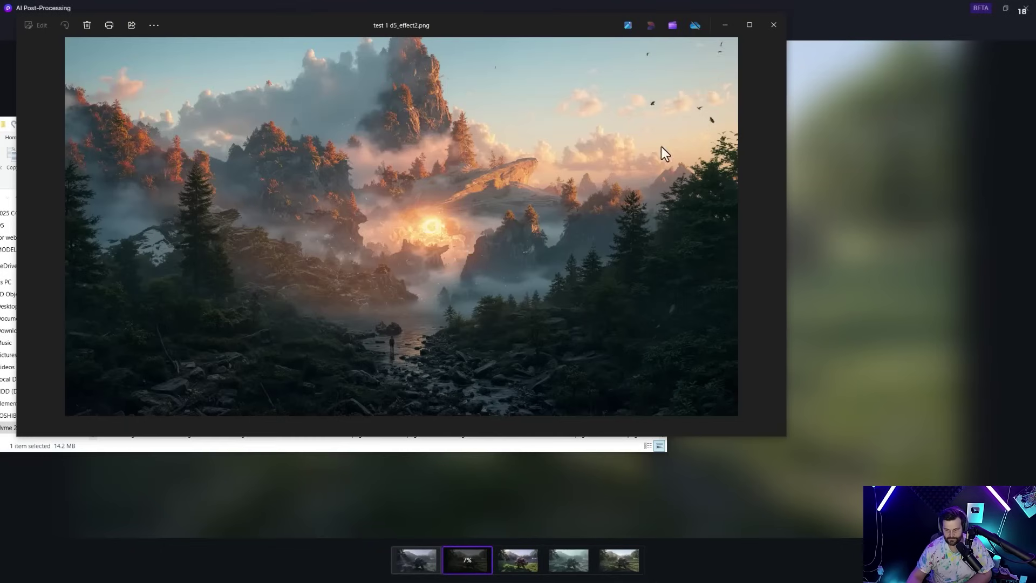
pyautogui.click(741, 23)
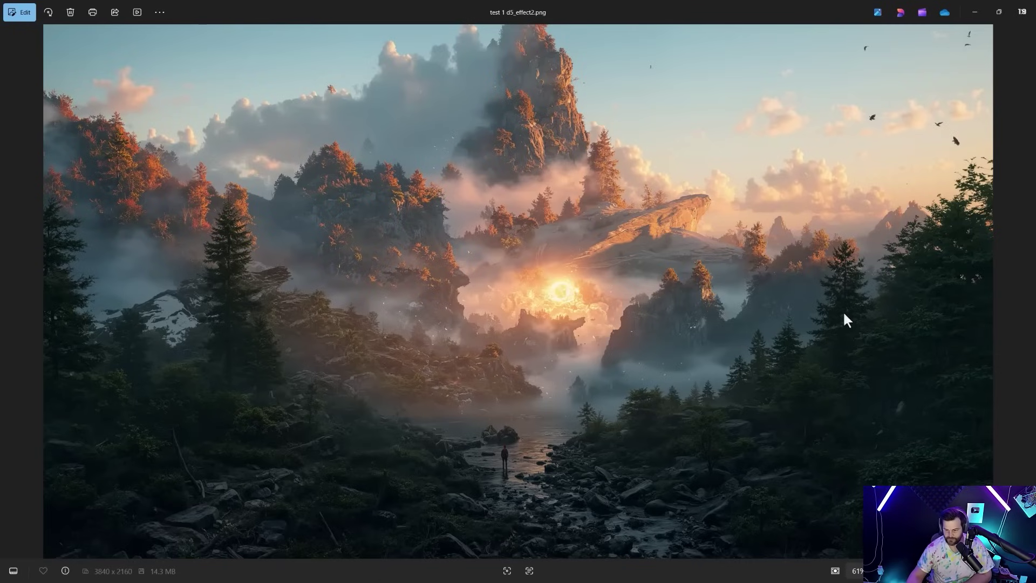
pyautogui.click(1027, 292)
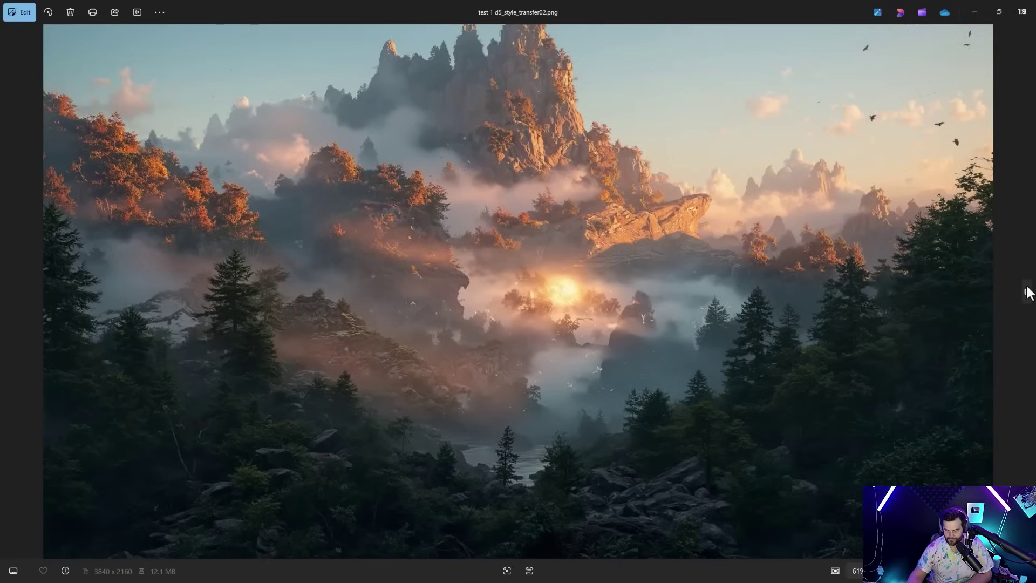
pyautogui.click(1027, 292)
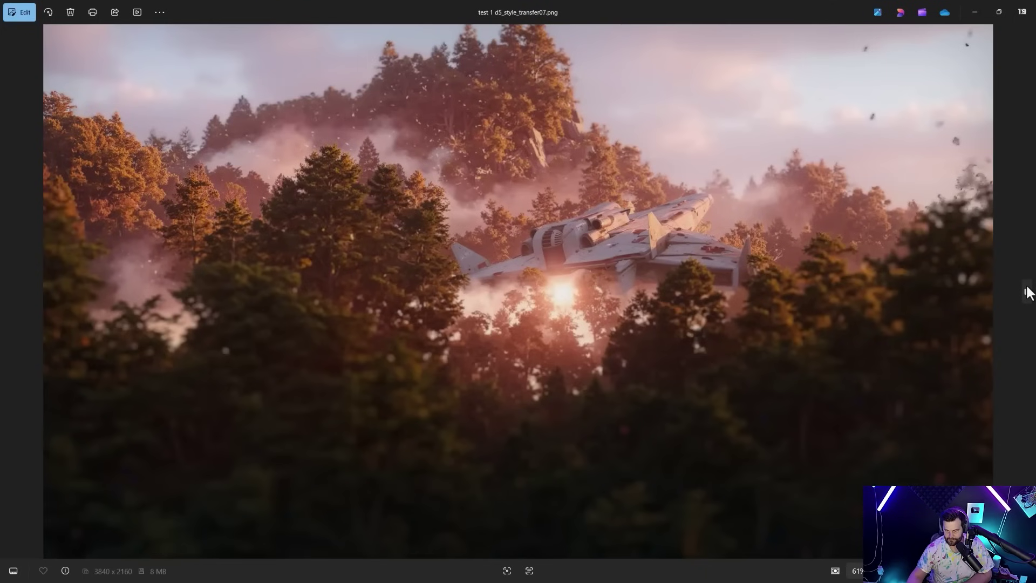
pyautogui.click(1027, 292)
pyautogui.click(1027, 292)
pyautogui.click(1026, 292)
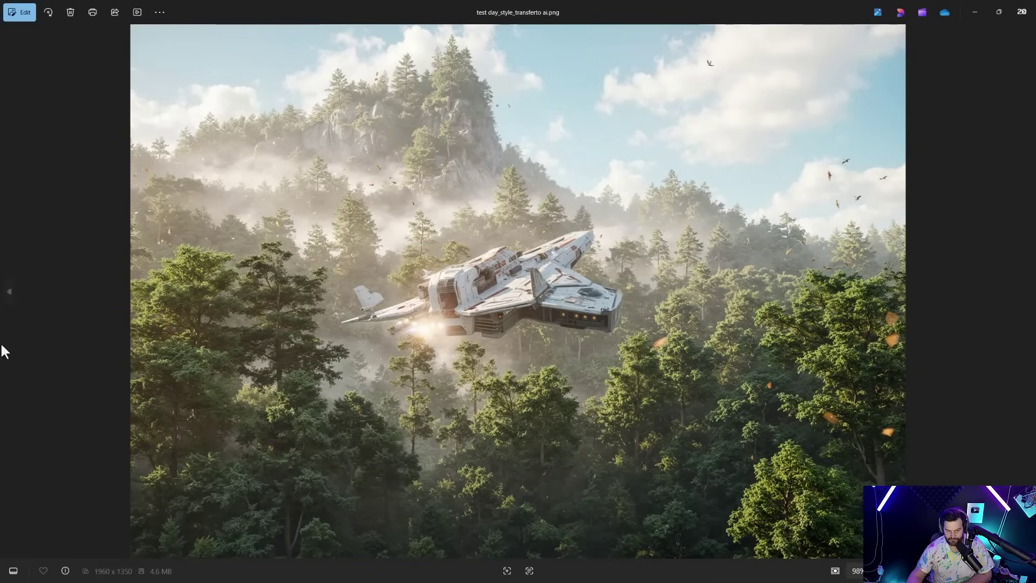
# Compare test day.png with its style transfer versions, and close the image viewer and put away the folder window
pyautogui.click(9, 292)
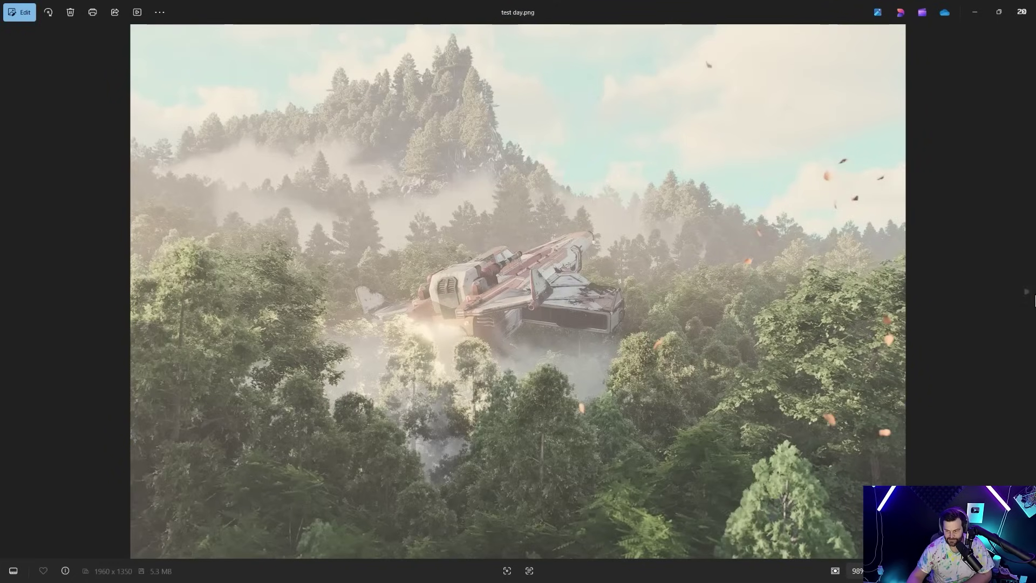
pyautogui.click(1027, 292)
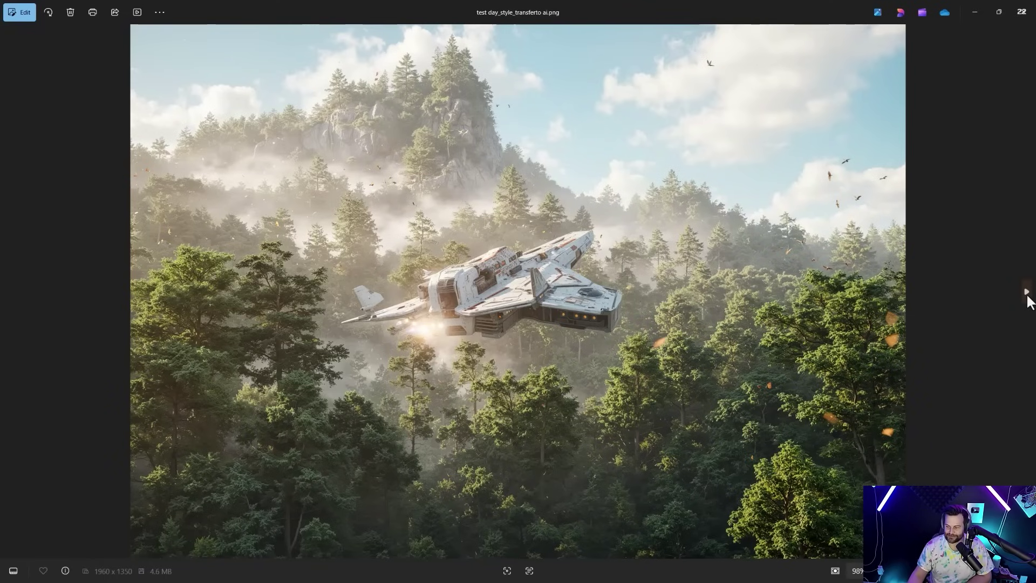
pyautogui.click(1027, 297)
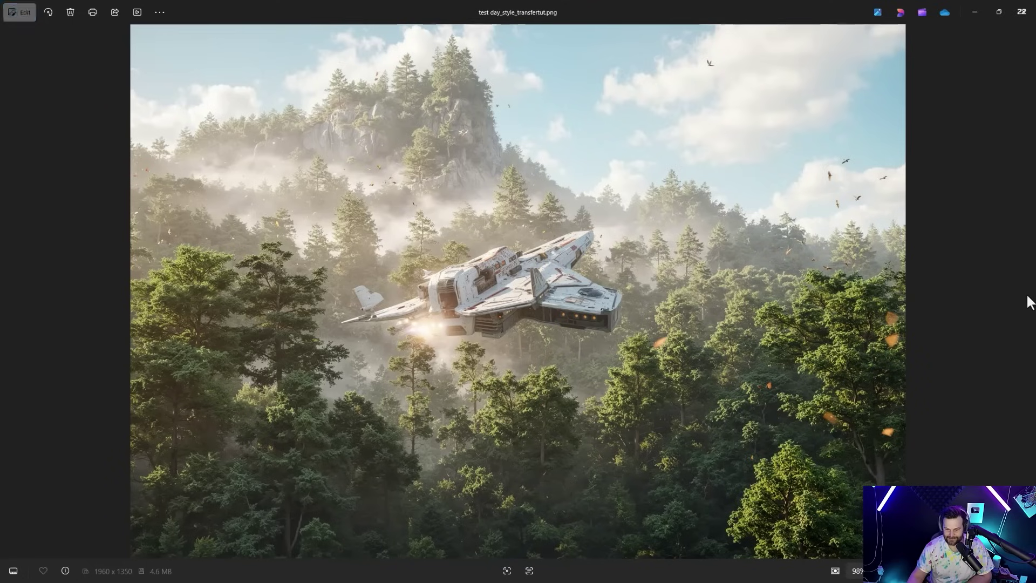
pyautogui.click(1022, 13)
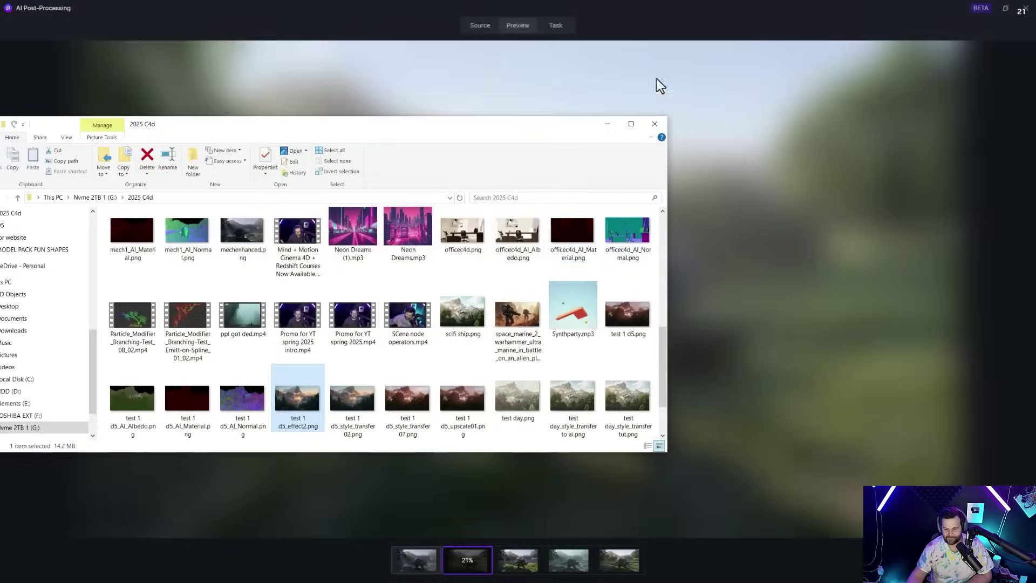
pyautogui.click(607, 123)
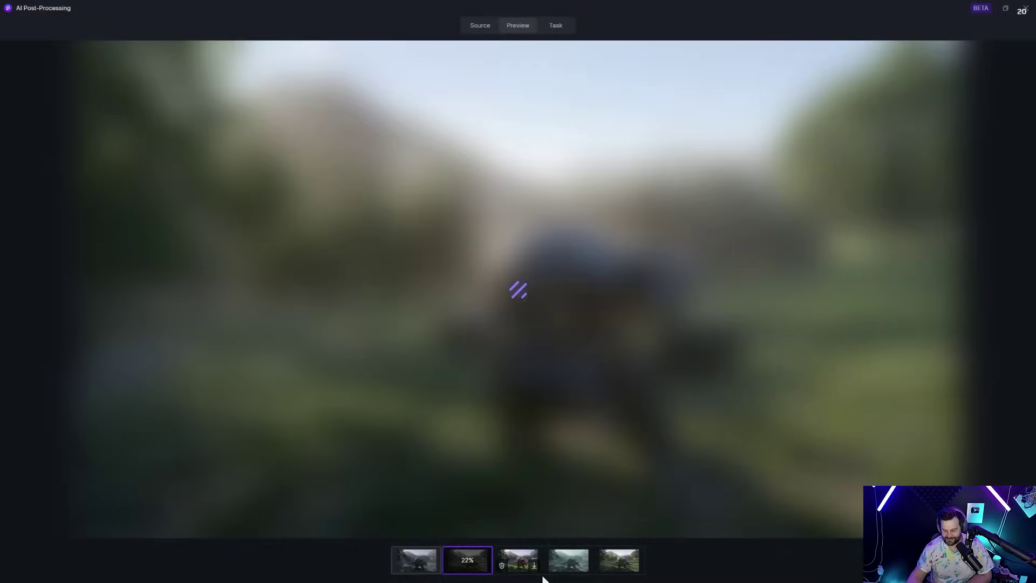
# Review the foggy teal and sunlit meadow versions of the mech while the new style transfer runs
pyautogui.click(567, 561)
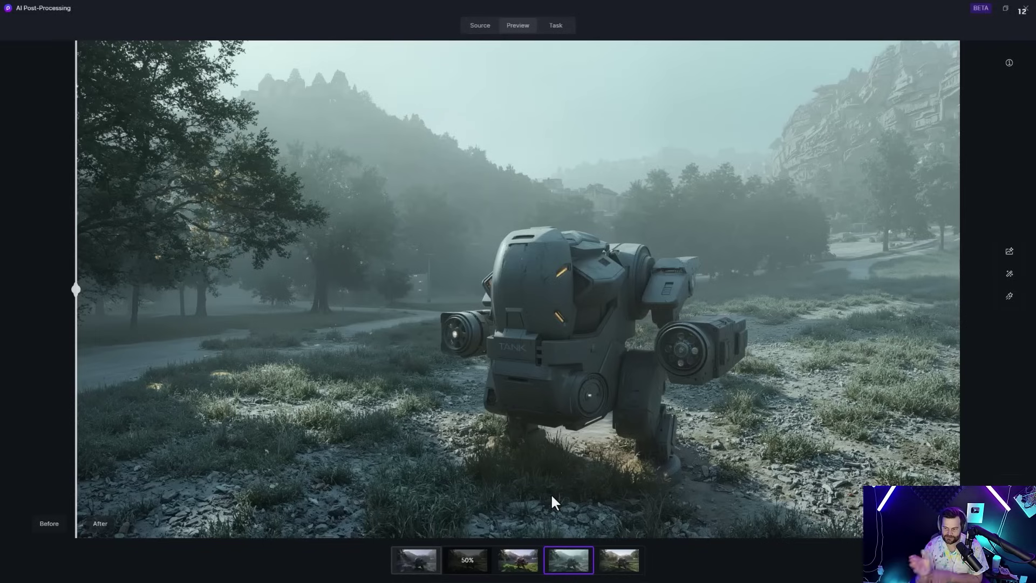
pyautogui.click(615, 561)
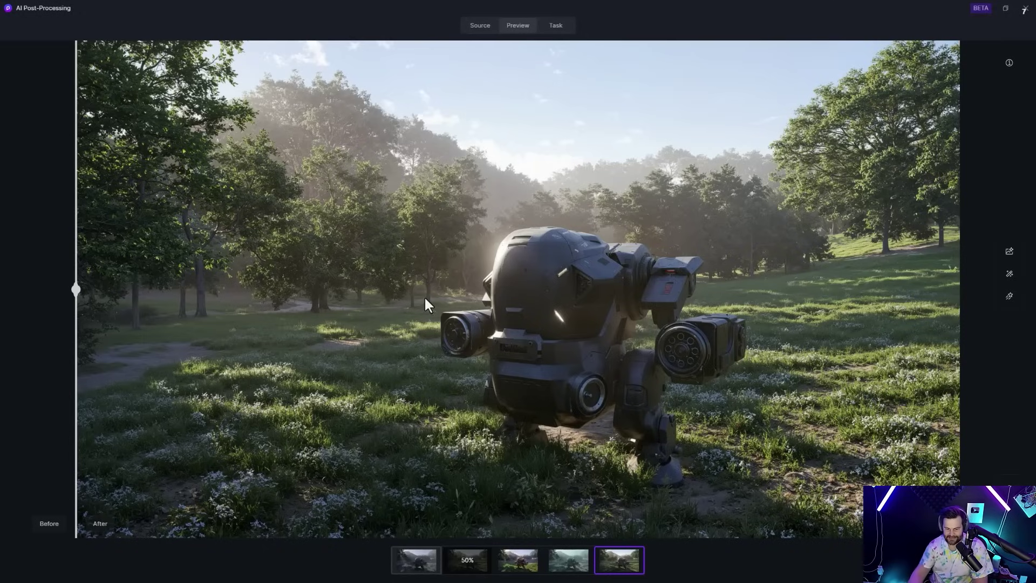
pyautogui.moveTo(74, 315); pyautogui.dragTo(3, 482)
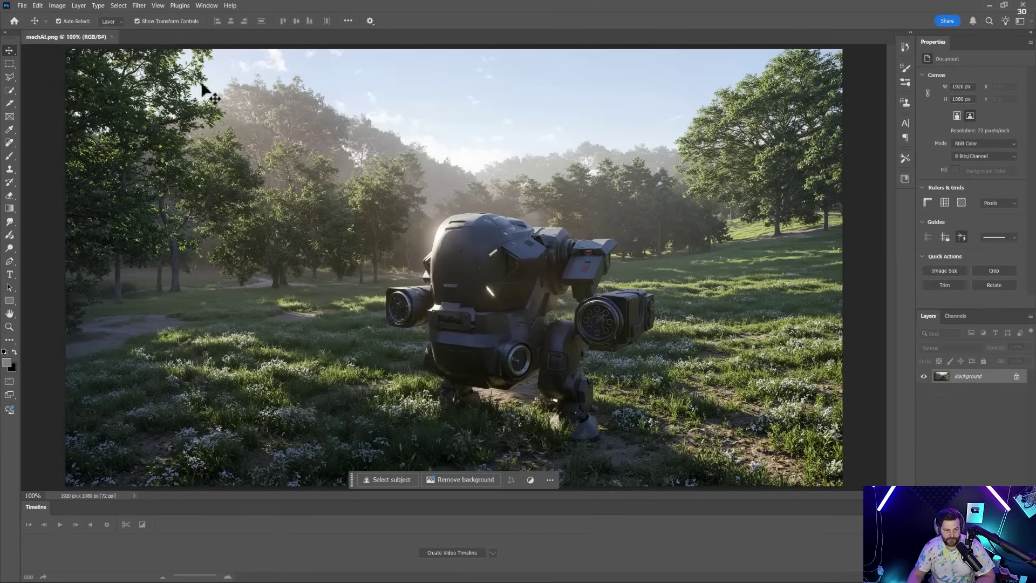
# Add a Depth Blur neural filter focused on the mech at blur strength 13, try haze at 100 and reduce it strongly
pyautogui.click(143, 5)
pyautogui.click(157, 43)
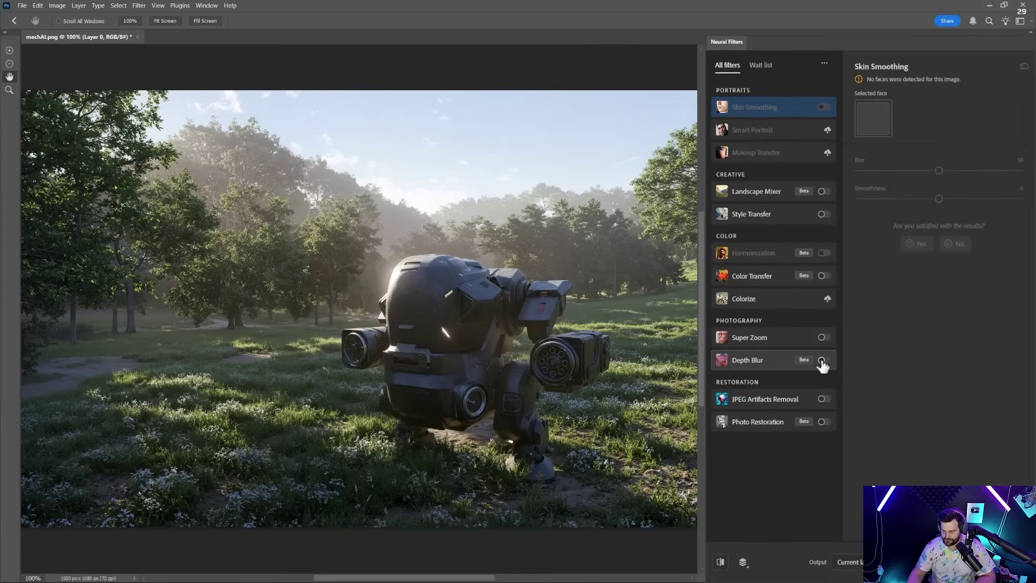
pyautogui.click(824, 359)
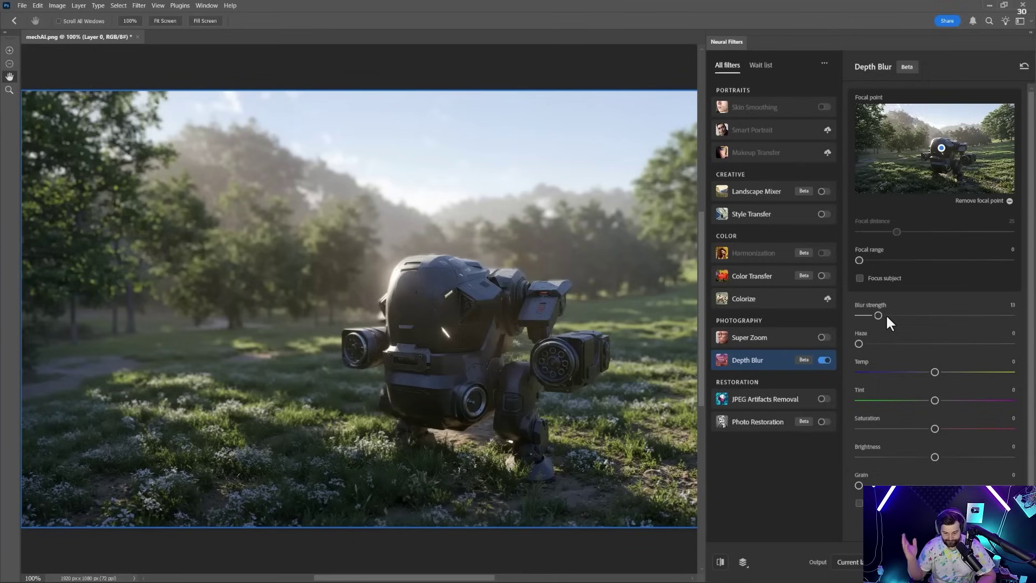
pyautogui.moveTo(867, 342); pyautogui.dragTo(1024, 345)
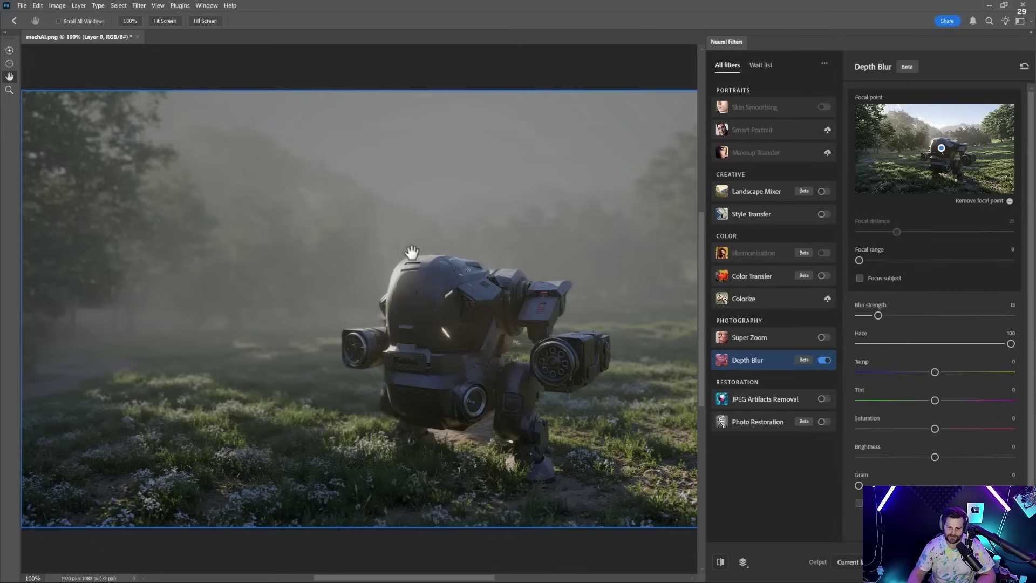
pyautogui.moveTo(1011, 344); pyautogui.dragTo(875, 354)
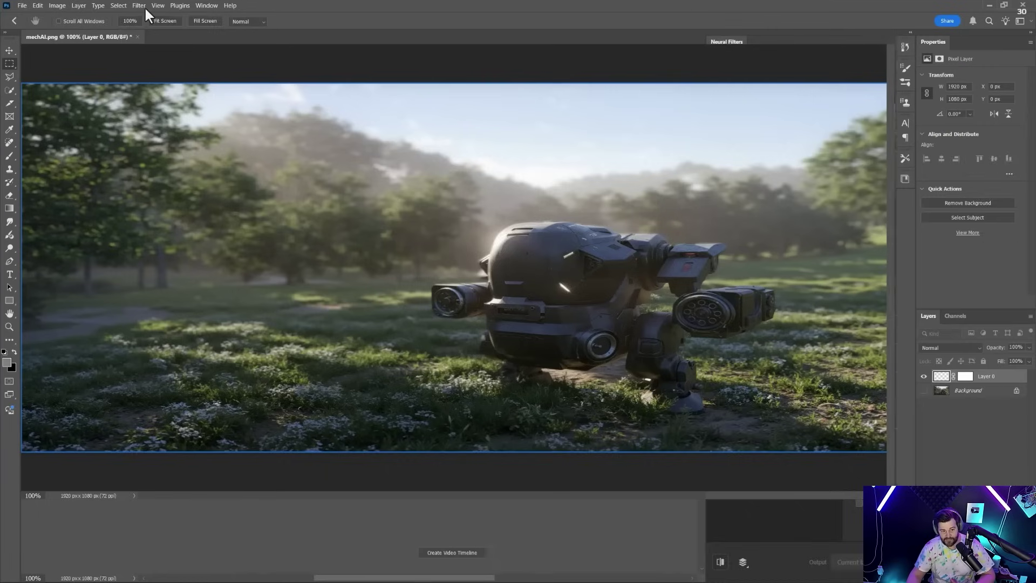
# Select the whole image and open it in the Camera Raw filter with its presets shown
pyautogui.hotkey('ctrl', 'a')
pyautogui.click(141, 5)
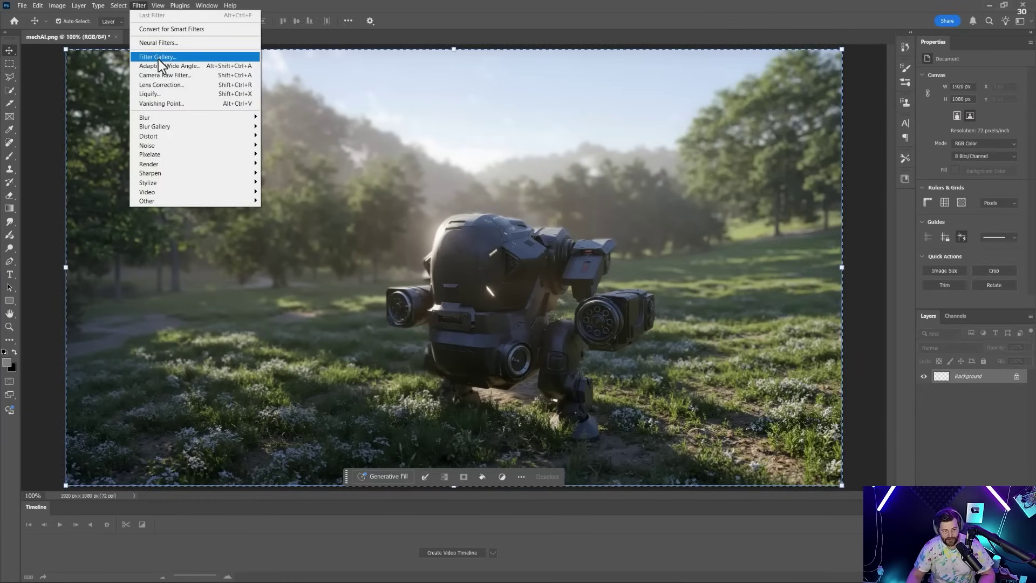
pyautogui.click(173, 74)
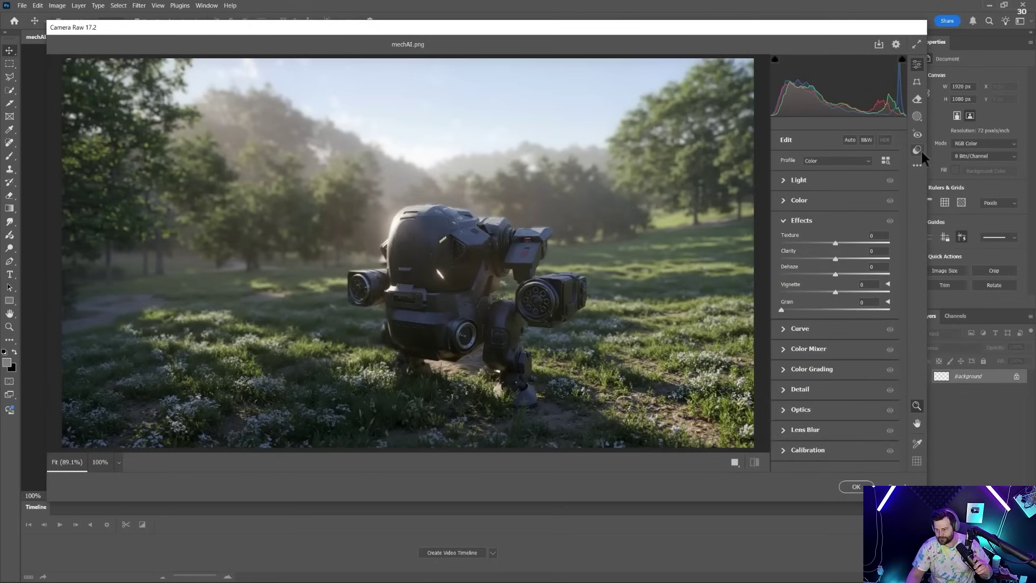
pyautogui.click(917, 150)
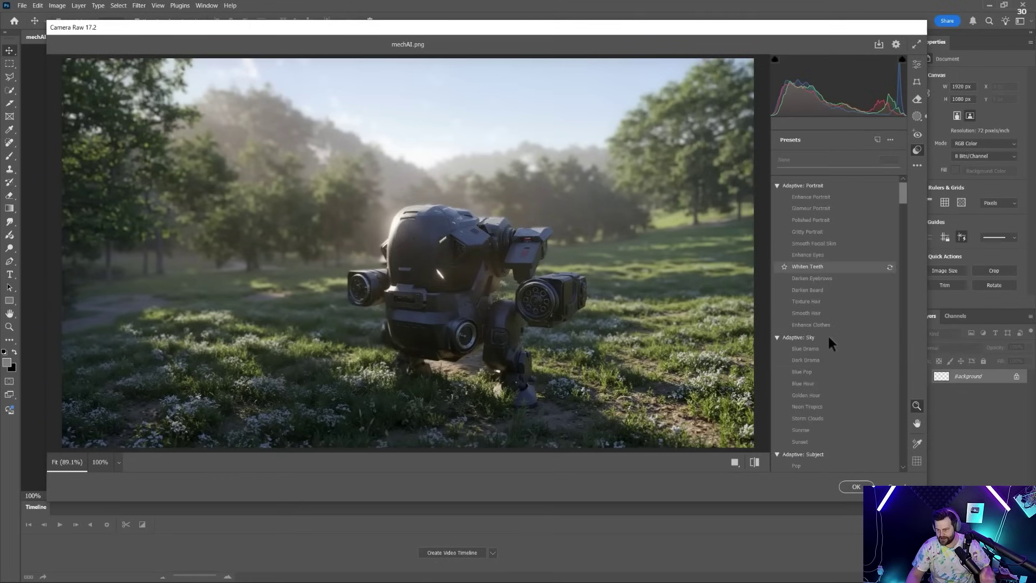
# Preview the portrait, cinematic and seasonal presets on the mech image, and apply preset TM09 with its amount at 45
pyautogui.scroll(-10, 899, 318)
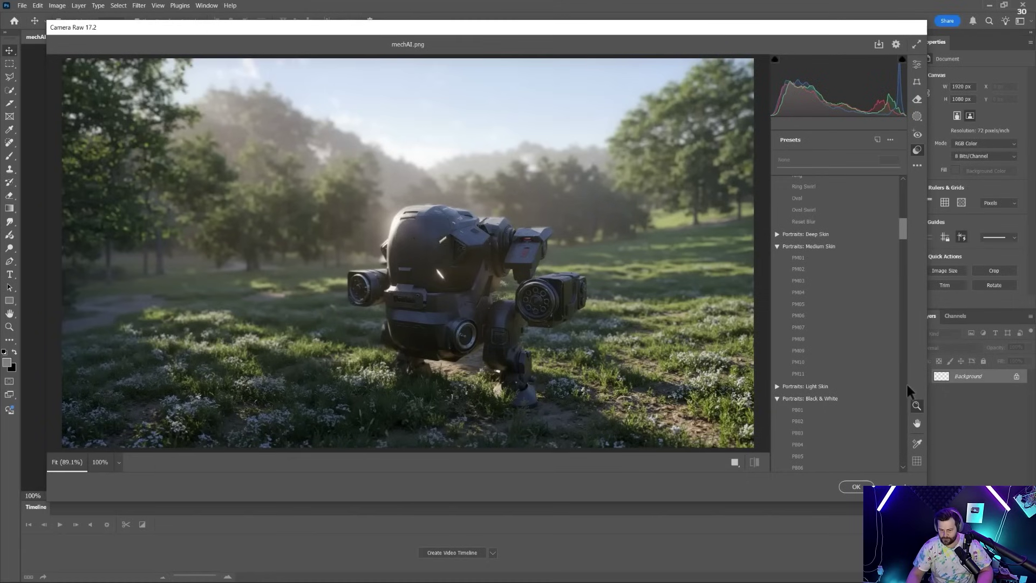
pyautogui.click(789, 372)
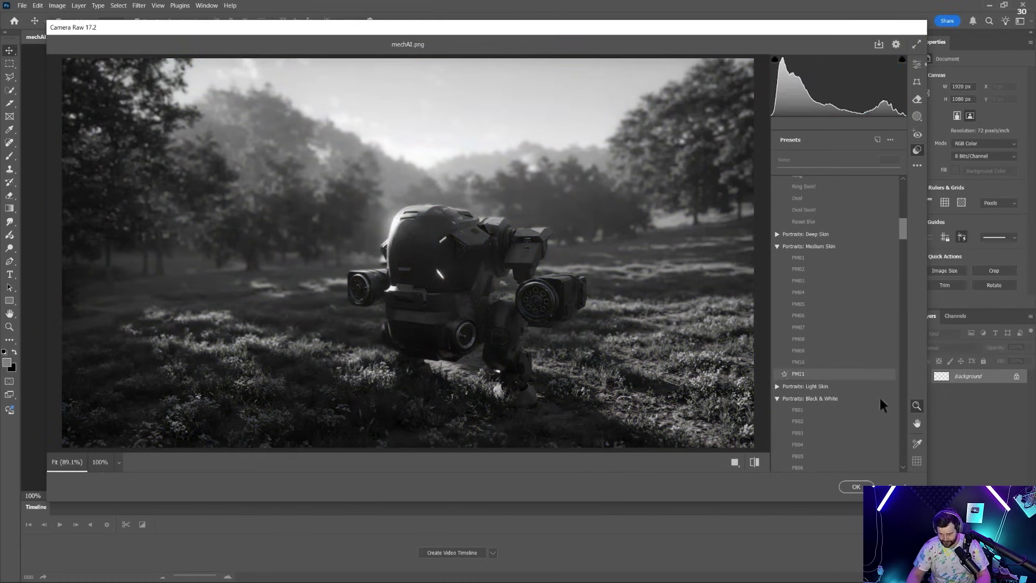
pyautogui.scroll(-5, 888, 313)
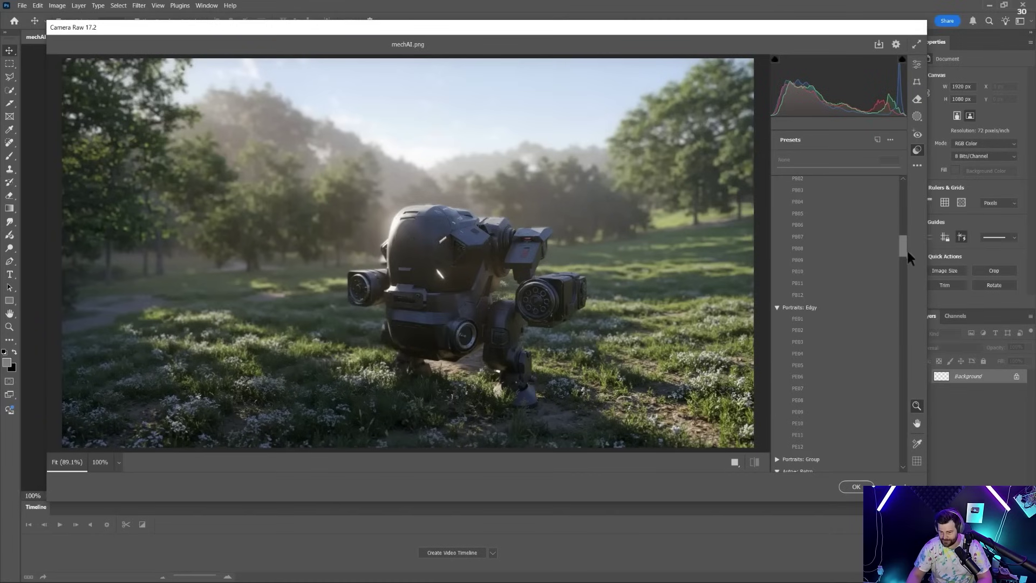
pyautogui.moveTo(905, 252); pyautogui.dragTo(903, 328)
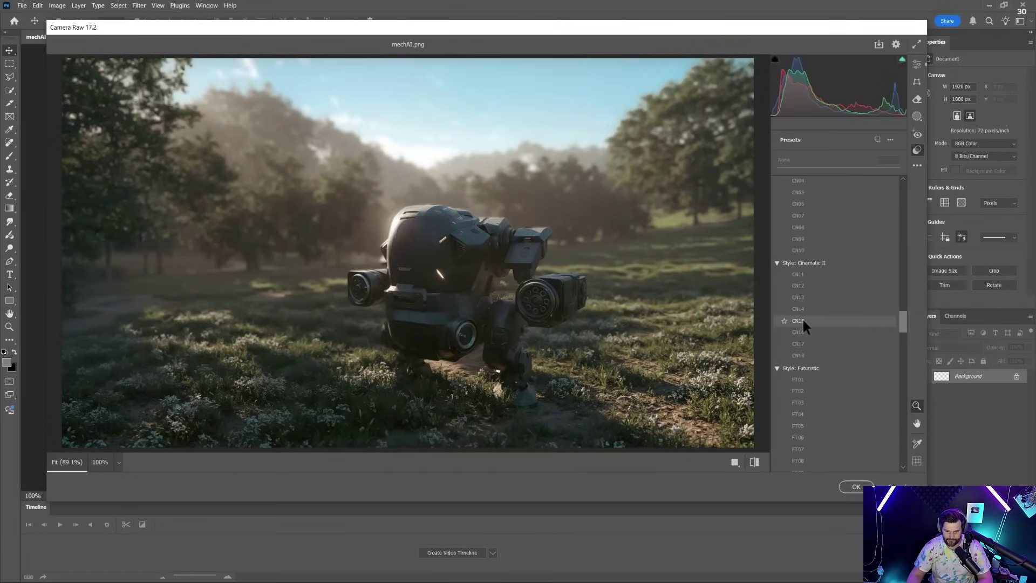
pyautogui.scroll(5, 801, 324)
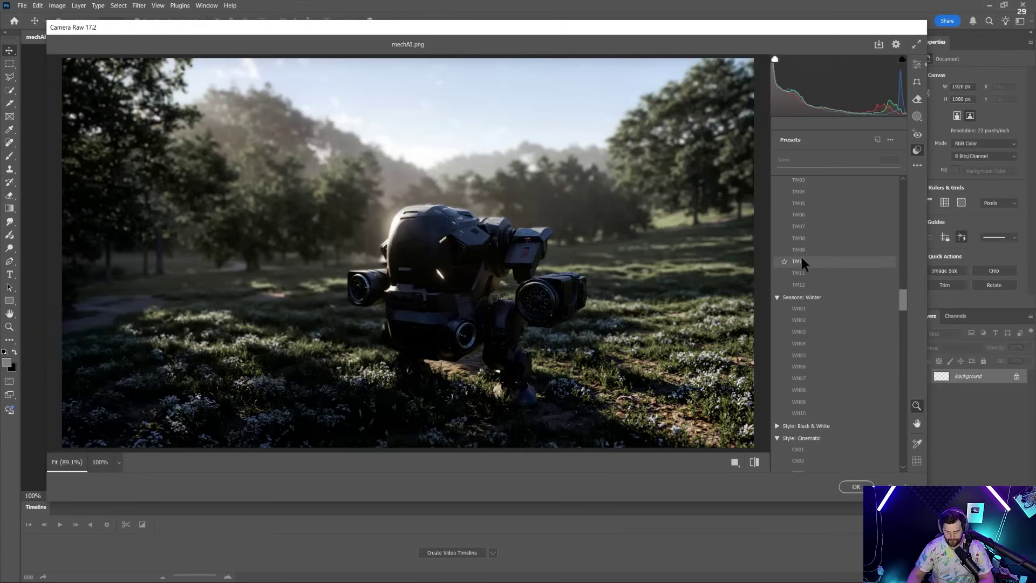
pyautogui.click(800, 244)
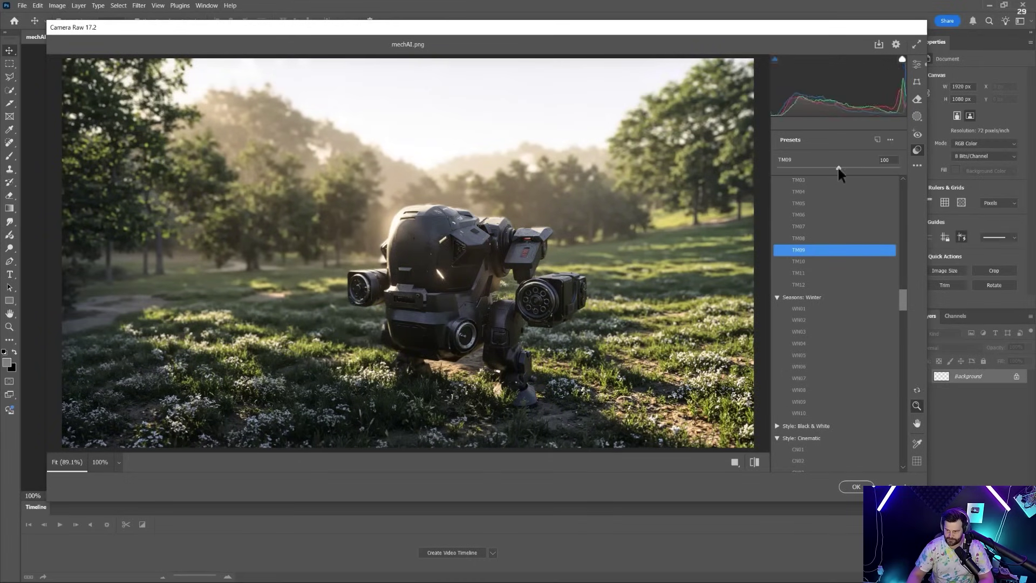
pyautogui.moveTo(839, 169); pyautogui.dragTo(803, 171)
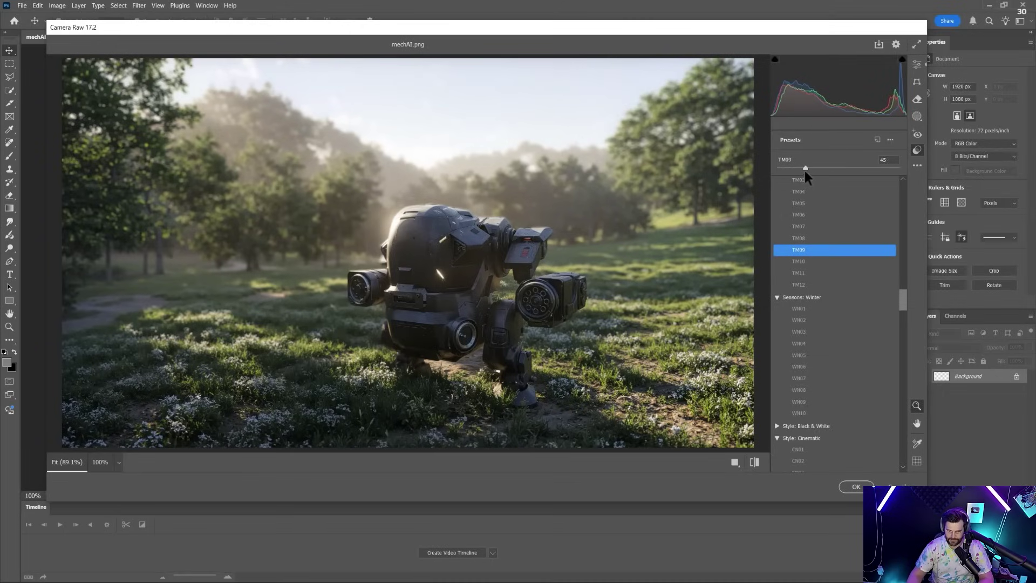
# Adjust the image's light settings to exposure +0.20, highlights +9 and shadows +5
pyautogui.click(919, 64)
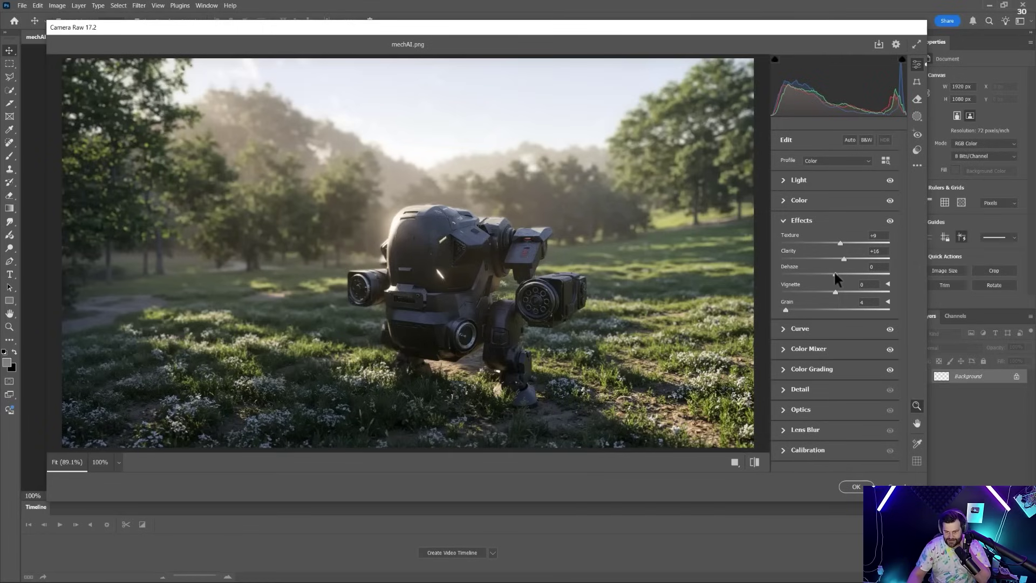
pyautogui.click(782, 182)
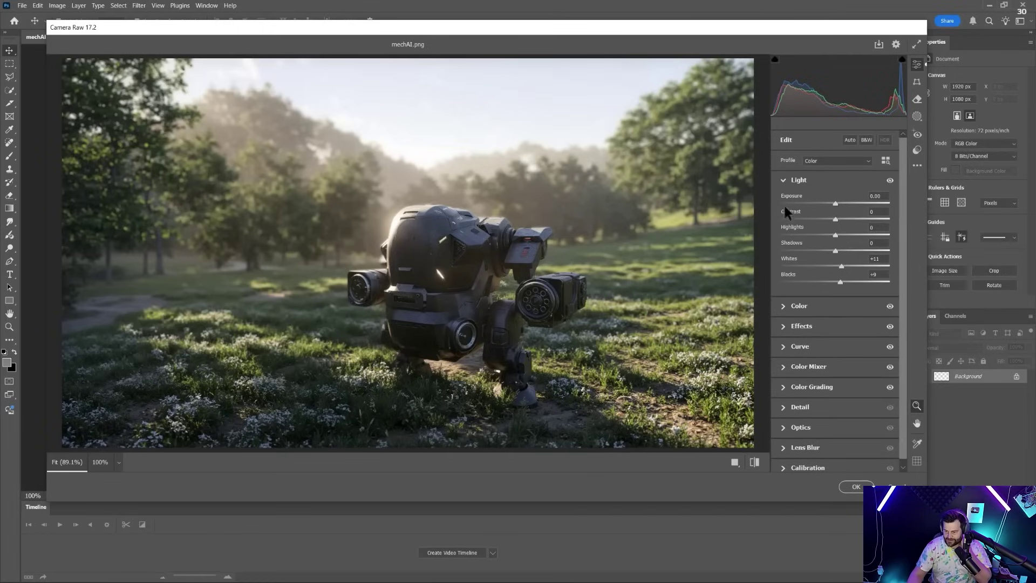
pyautogui.moveTo(836, 205); pyautogui.dragTo(838, 250)
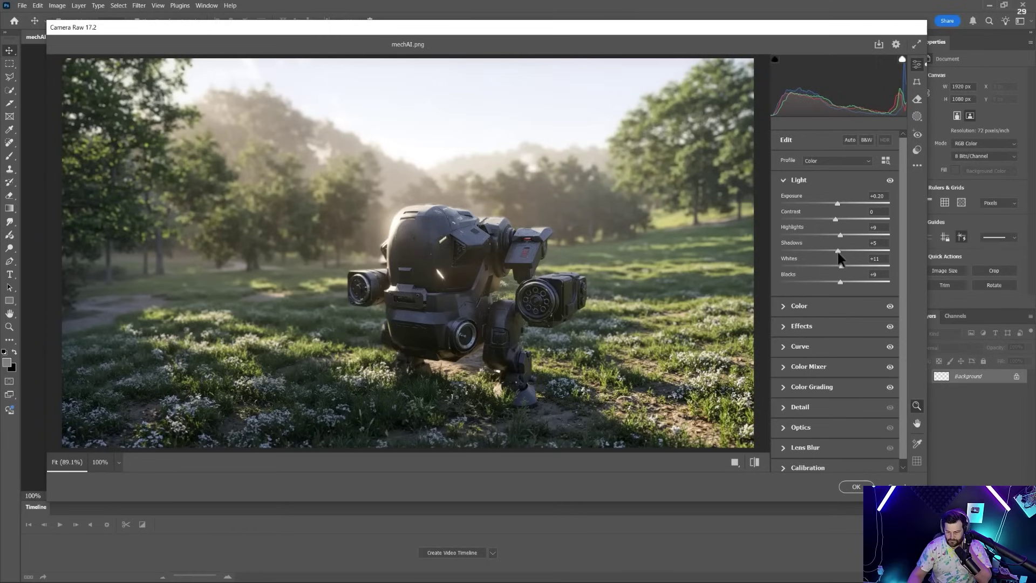
# Cool the colour temperature slightly, raise the vibrance a little and apply the Camera Raw adjustments to the image
pyautogui.click(804, 305)
pyautogui.moveTo(835, 241); pyautogui.dragTo(832, 241)
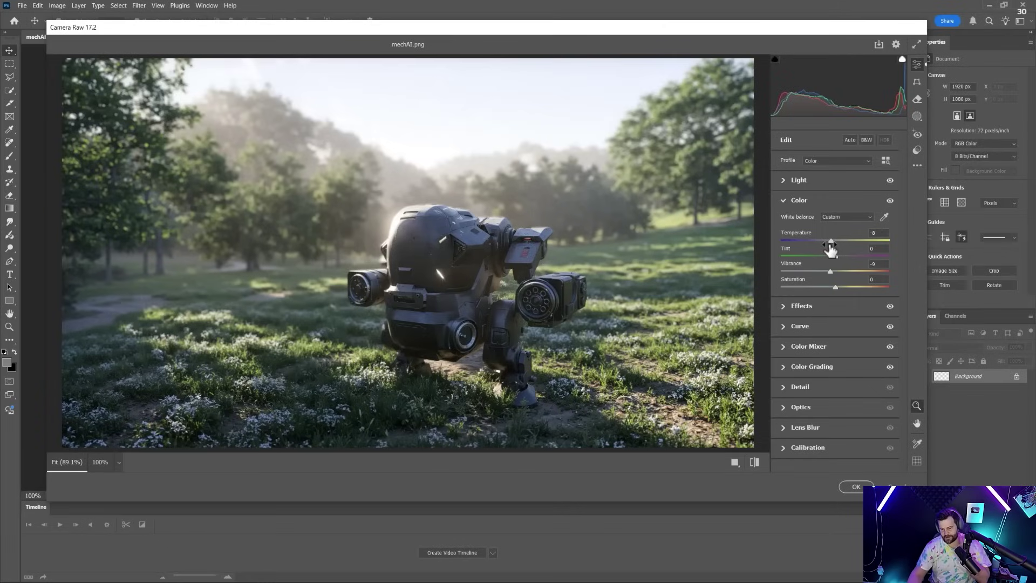
pyautogui.moveTo(831, 266); pyautogui.dragTo(840, 267)
pyautogui.click(854, 486)
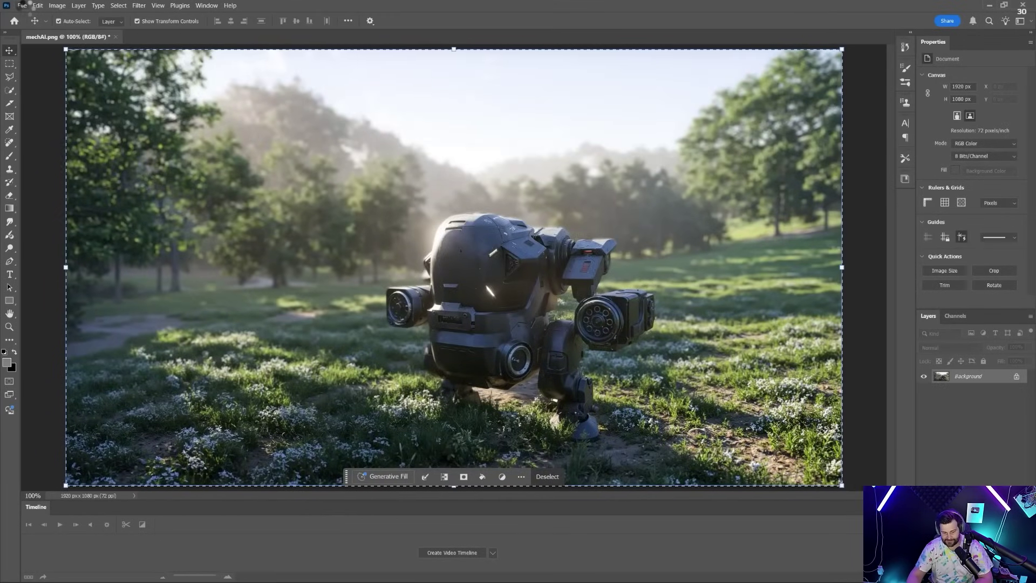
# Start saving the edited mechAI.png image
pyautogui.click(22, 5)
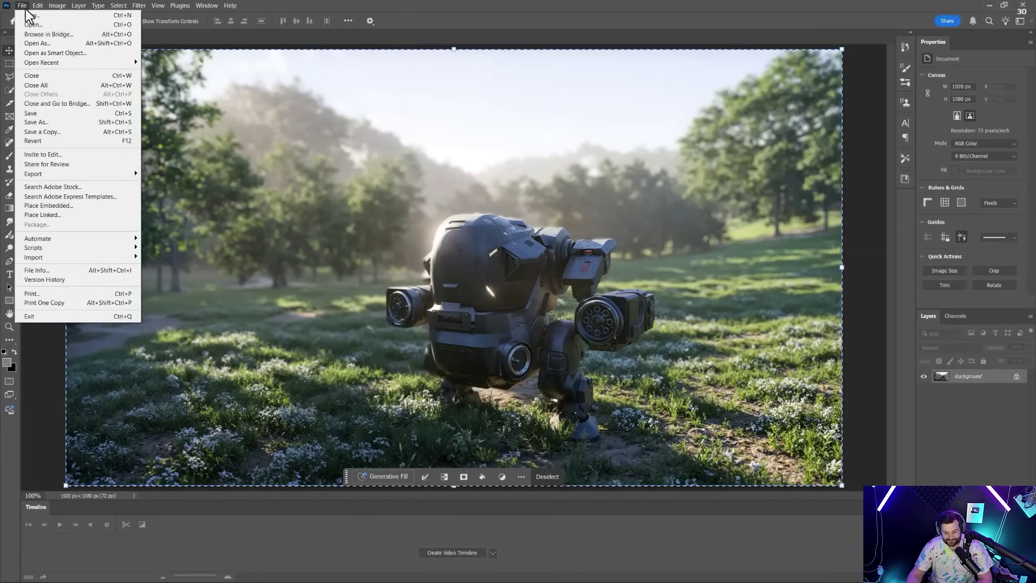